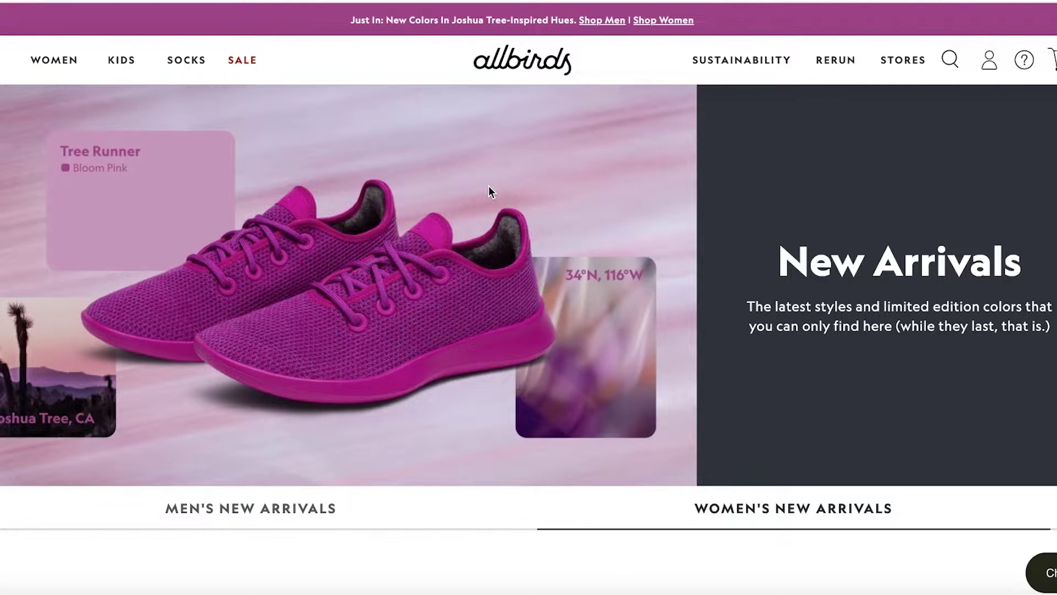
- Examine the Allbirds women's new arrivals page, from the hero banner through the shoe and apparel listings
{"action": "scroll", "coordinate": [477, 200], "scroll_direction": "down", "scroll_amount": 1}
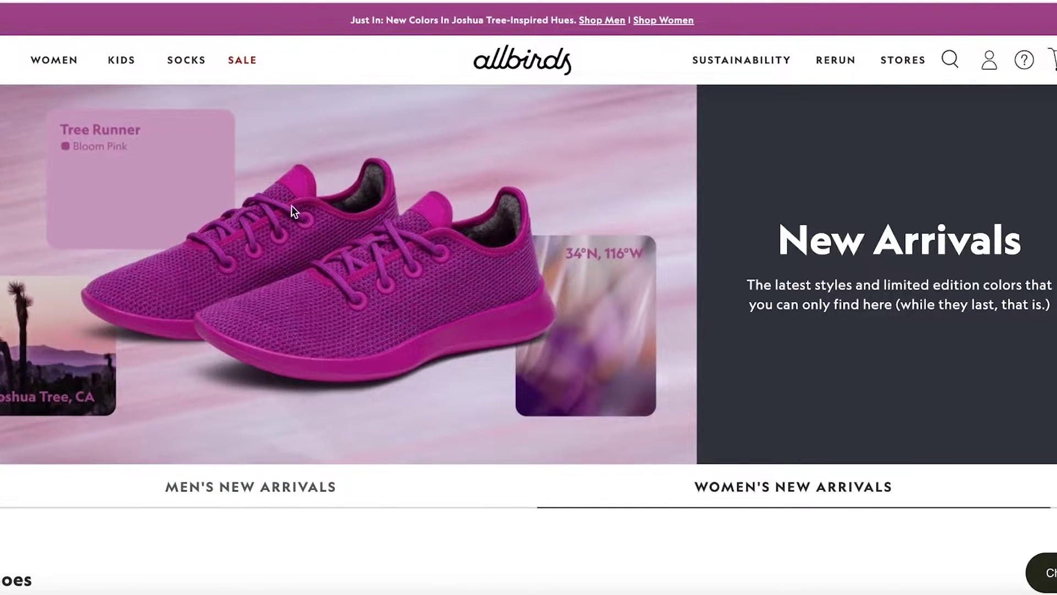
{"action": "scroll", "coordinate": [801, 303], "scroll_direction": "down", "scroll_amount": 8}
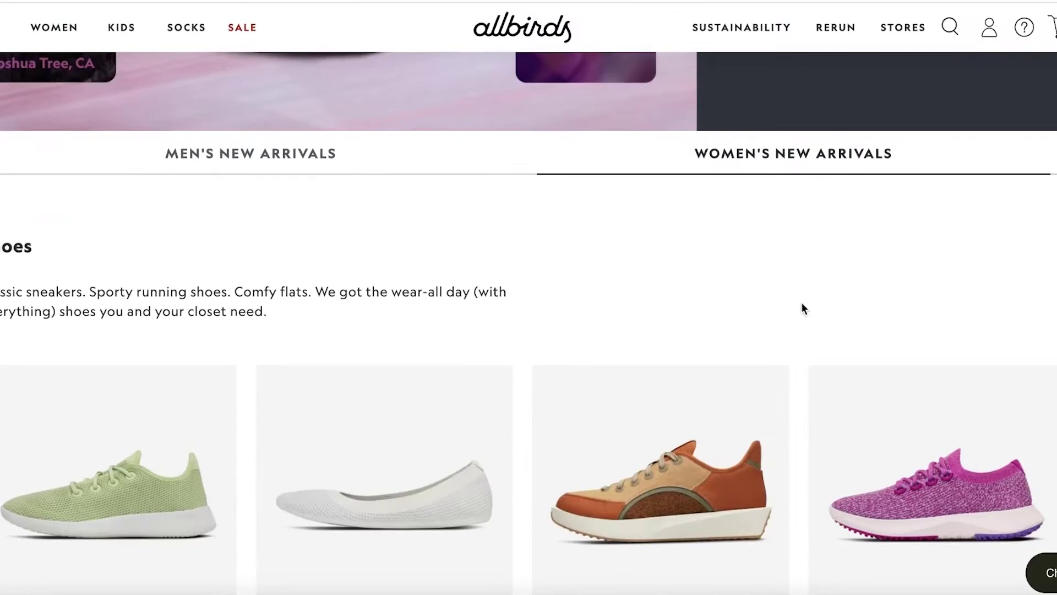
{"action": "scroll", "coordinate": [569, 289], "scroll_direction": "up", "scroll_amount": 7}
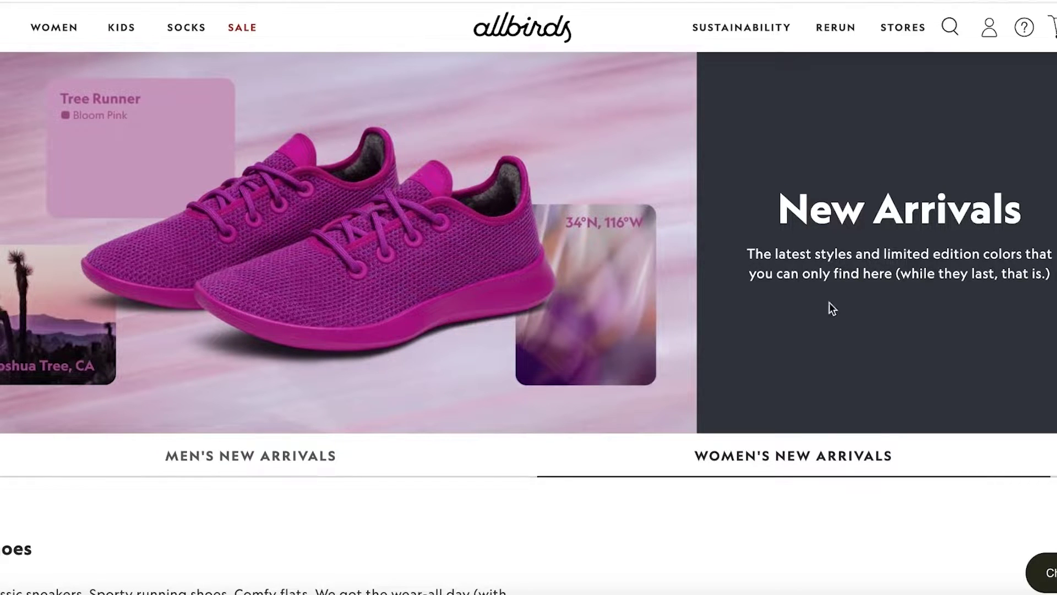
{"action": "scroll", "coordinate": [508, 177], "scroll_direction": "down", "scroll_amount": 13}
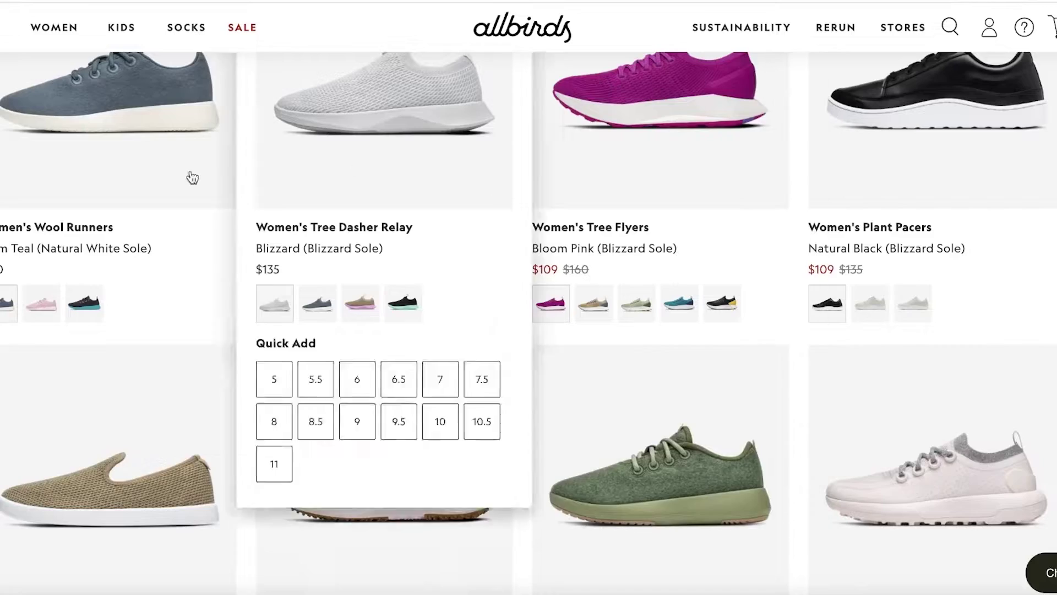
{"action": "mouse_move", "coordinate": [823, 263]}
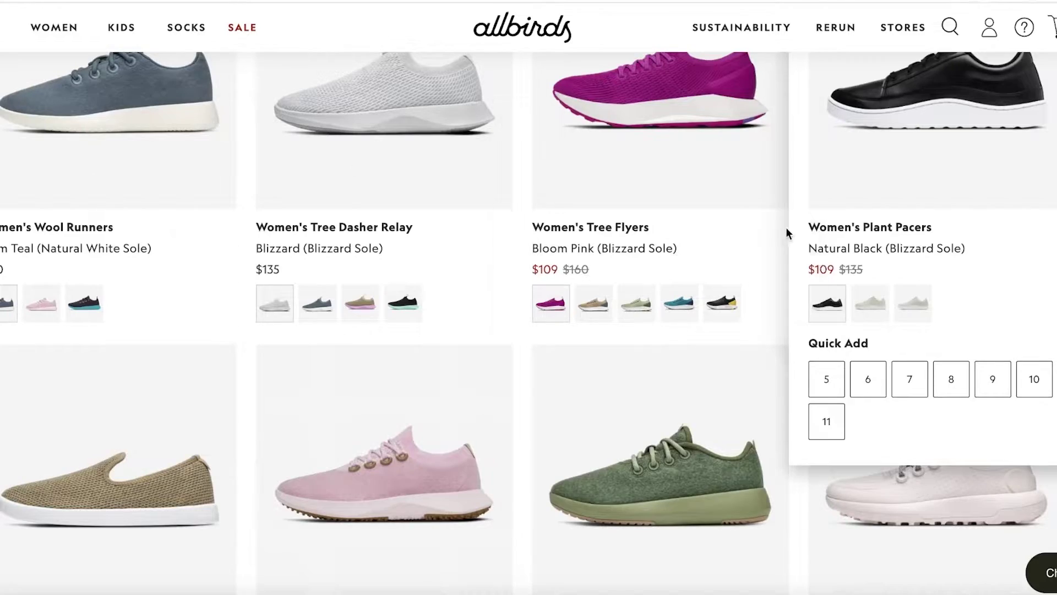
{"action": "scroll", "coordinate": [715, 259], "scroll_direction": "down", "scroll_amount": 8}
{"action": "scroll", "coordinate": [441, 243], "scroll_direction": "up", "scroll_amount": 8}
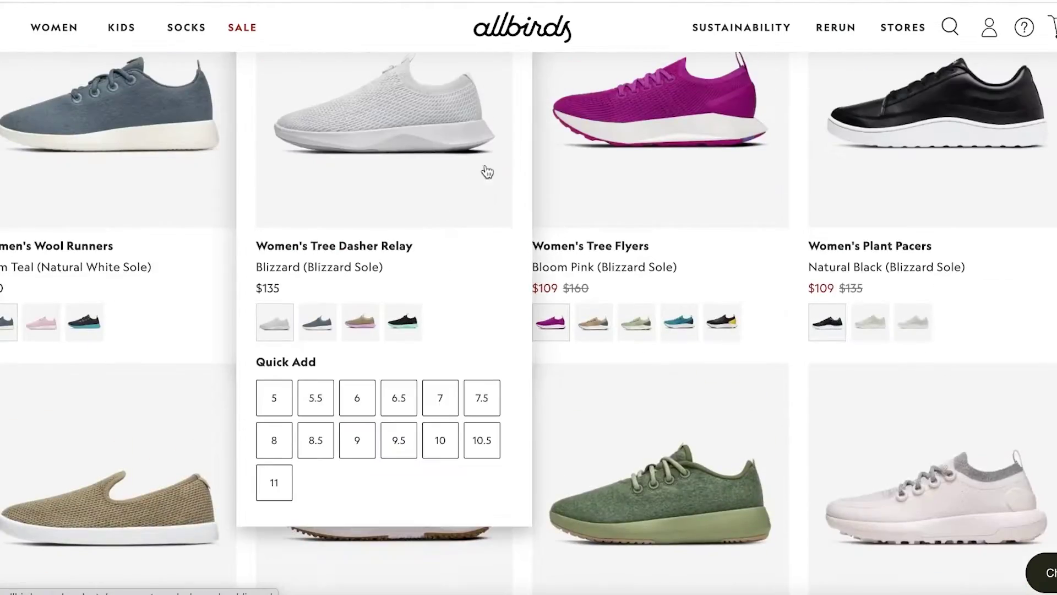
{"action": "scroll", "coordinate": [487, 172], "scroll_direction": "down", "scroll_amount": 15}
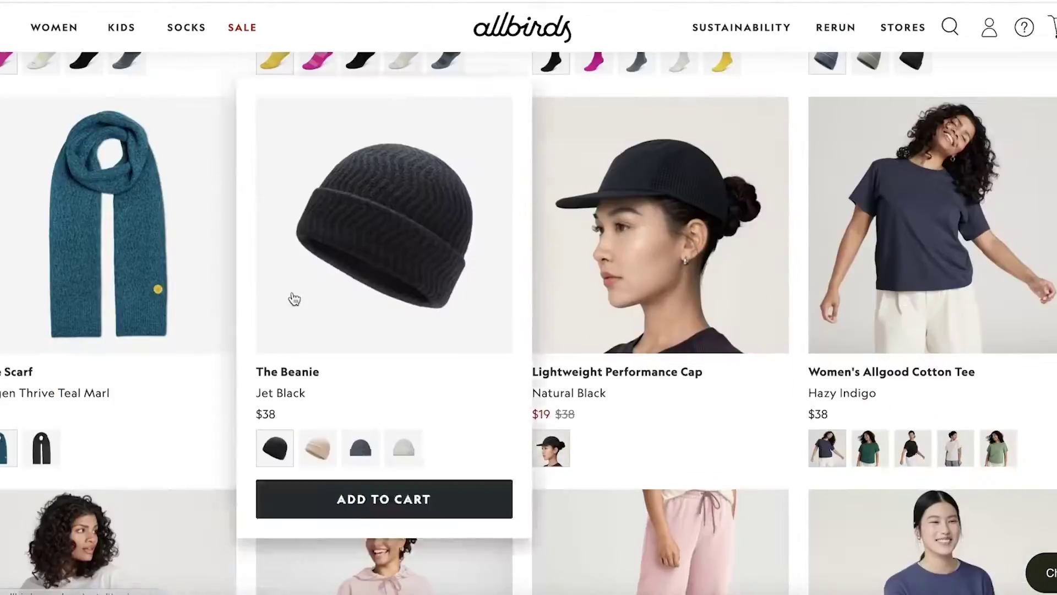
{"action": "scroll", "coordinate": [294, 298], "scroll_direction": "down", "scroll_amount": 10}
{"action": "scroll", "coordinate": [293, 300], "scroll_direction": "up", "scroll_amount": 20}
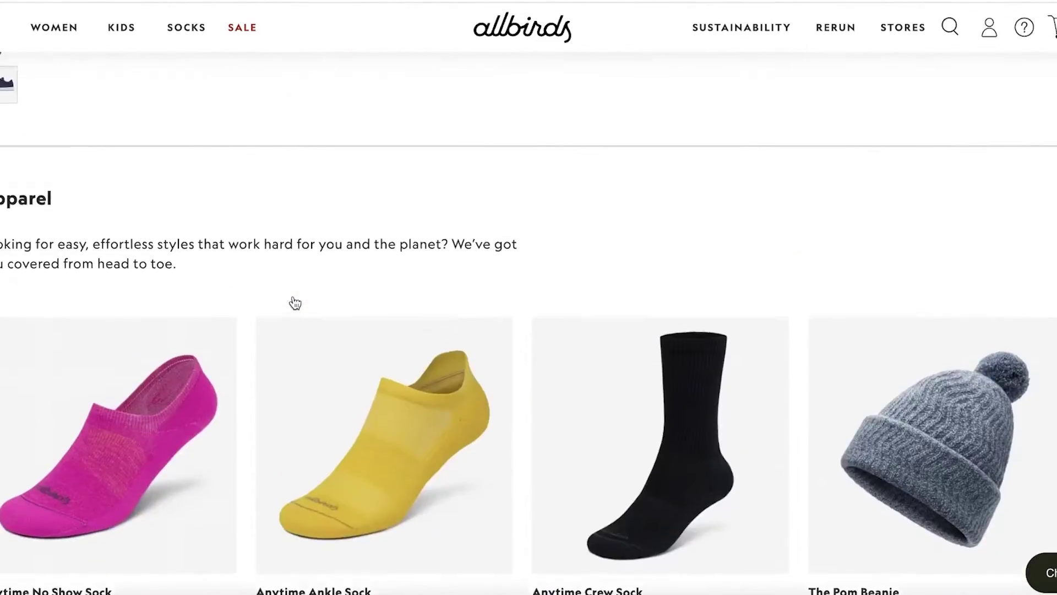
{"action": "scroll", "coordinate": [295, 303], "scroll_direction": "up", "scroll_amount": 20}
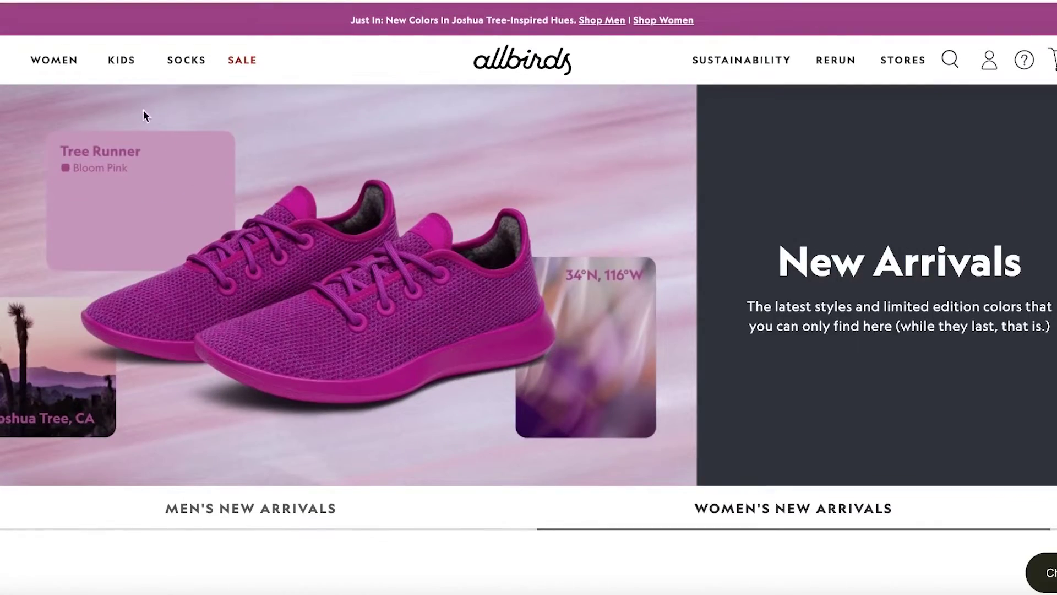
- Open the Women's Tree Breezers product page and review its images, core features and customer reviews section
{"action": "left_click", "coordinate": [52, 62]}
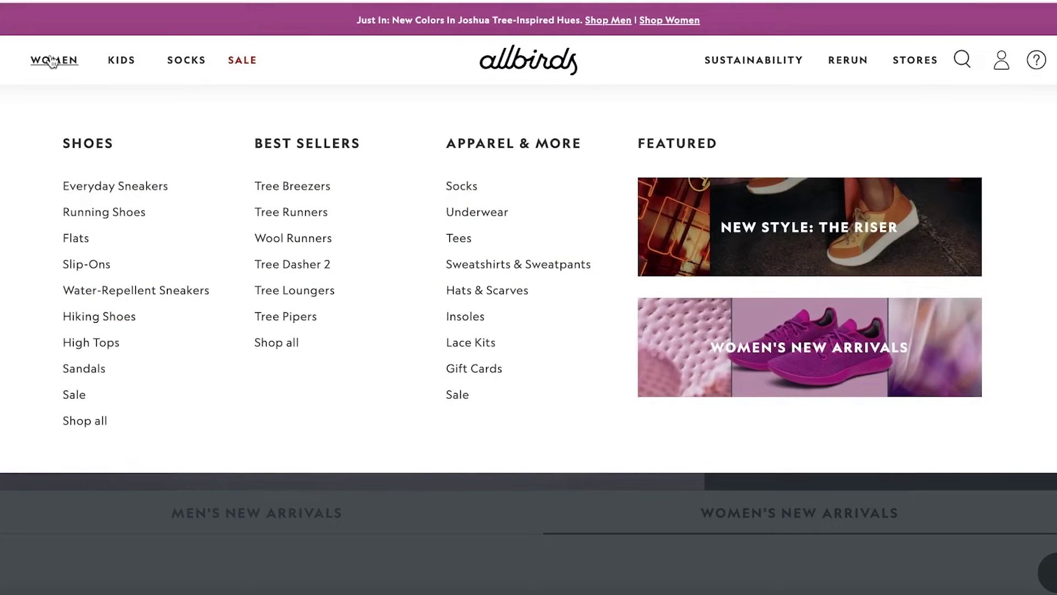
{"action": "left_click", "coordinate": [273, 186]}
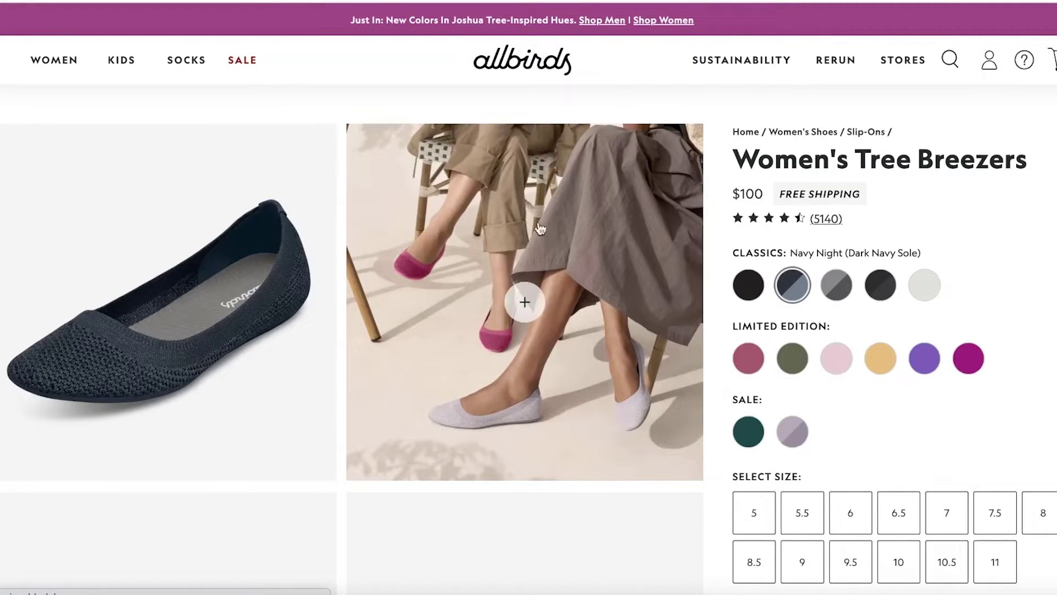
{"action": "scroll", "coordinate": [273, 397], "scroll_direction": "down", "scroll_amount": 5}
{"action": "scroll", "coordinate": [714, 250], "scroll_direction": "down", "scroll_amount": 20}
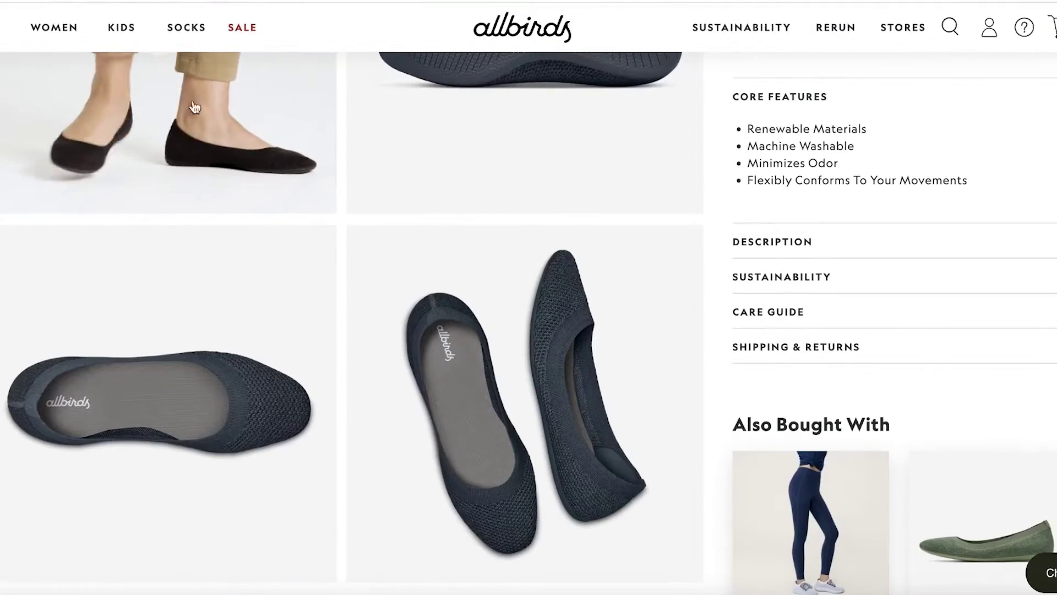
{"action": "scroll", "coordinate": [290, 198], "scroll_direction": "down", "scroll_amount": 15}
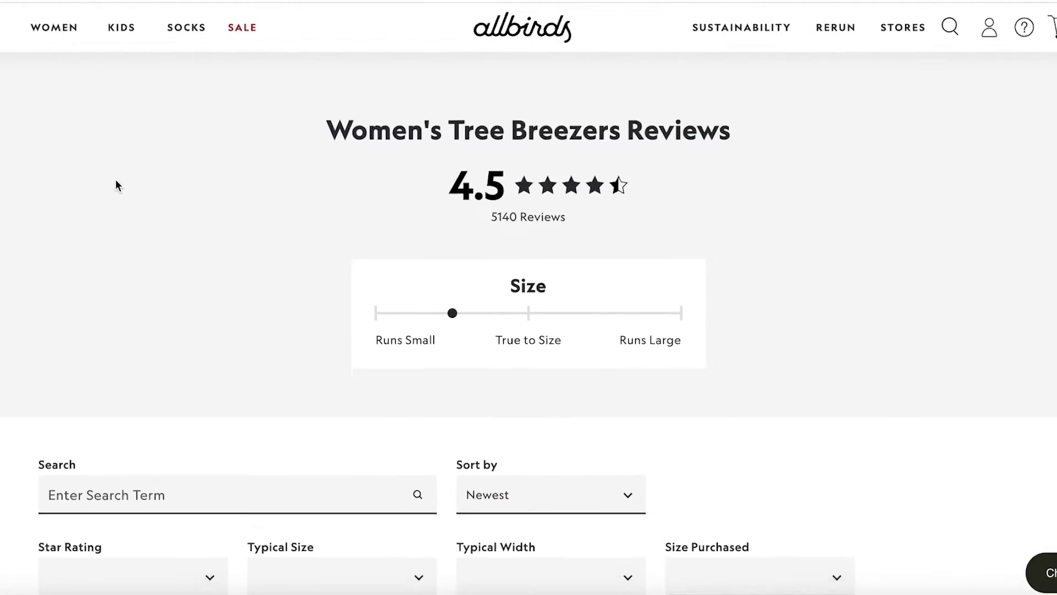
- Open the women's Everyday Sneakers collection and look over its product grid and filters
{"action": "left_click", "coordinate": [53, 29]}
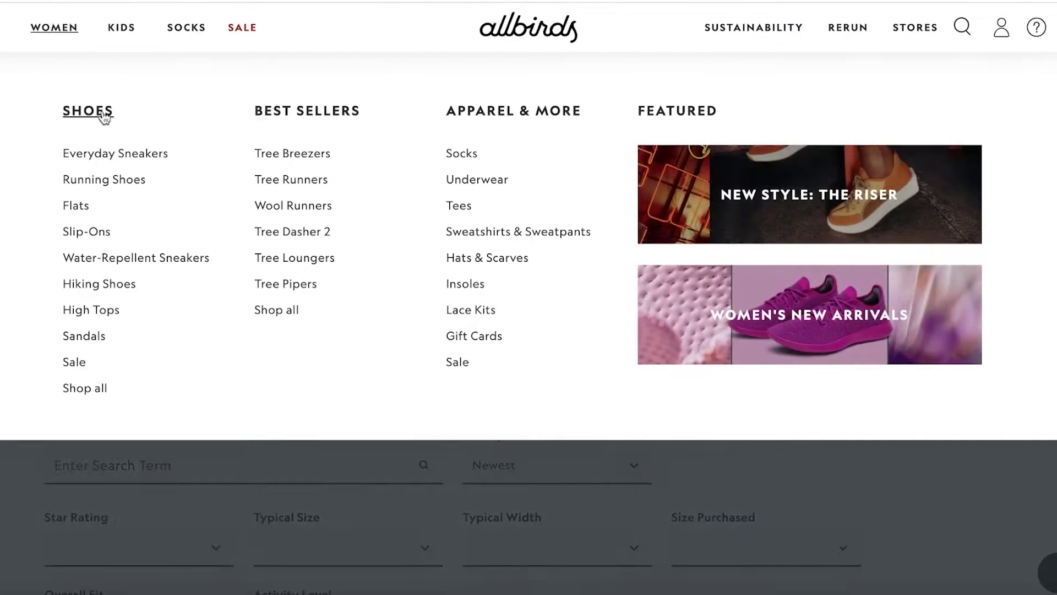
{"action": "left_click", "coordinate": [117, 153]}
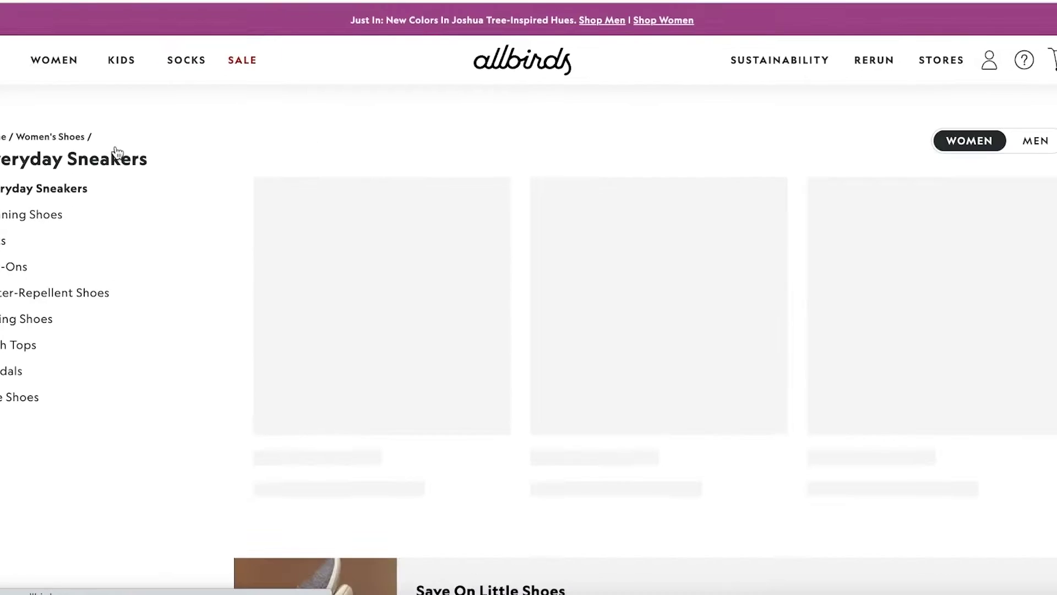
{"action": "scroll", "coordinate": [566, 201], "scroll_direction": "down", "scroll_amount": 10}
{"action": "scroll", "coordinate": [673, 227], "scroll_direction": "up", "scroll_amount": 10}
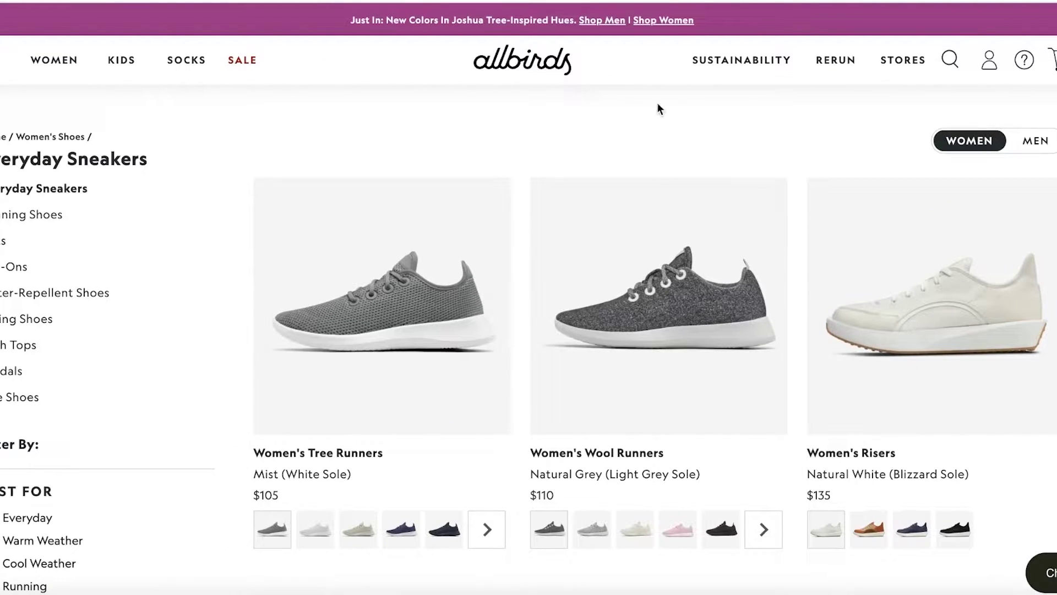
- Open the Socks collection and examine its promotional banner and product layout
{"action": "left_click", "coordinate": [173, 66]}
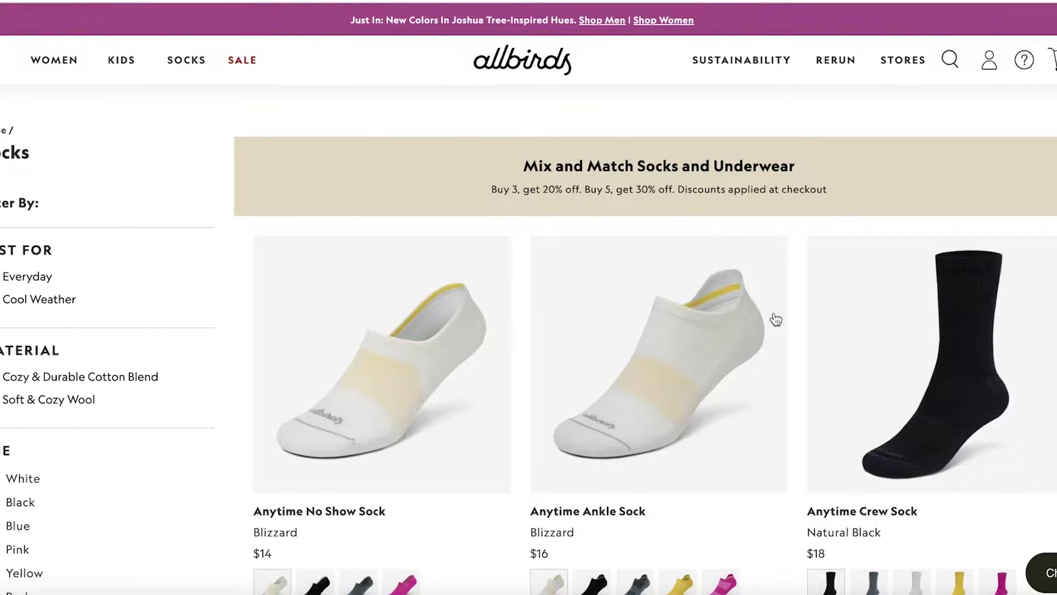
{"action": "scroll", "coordinate": [449, 246], "scroll_direction": "down", "scroll_amount": 8}
{"action": "scroll", "coordinate": [304, 375], "scroll_direction": "up", "scroll_amount": 8}
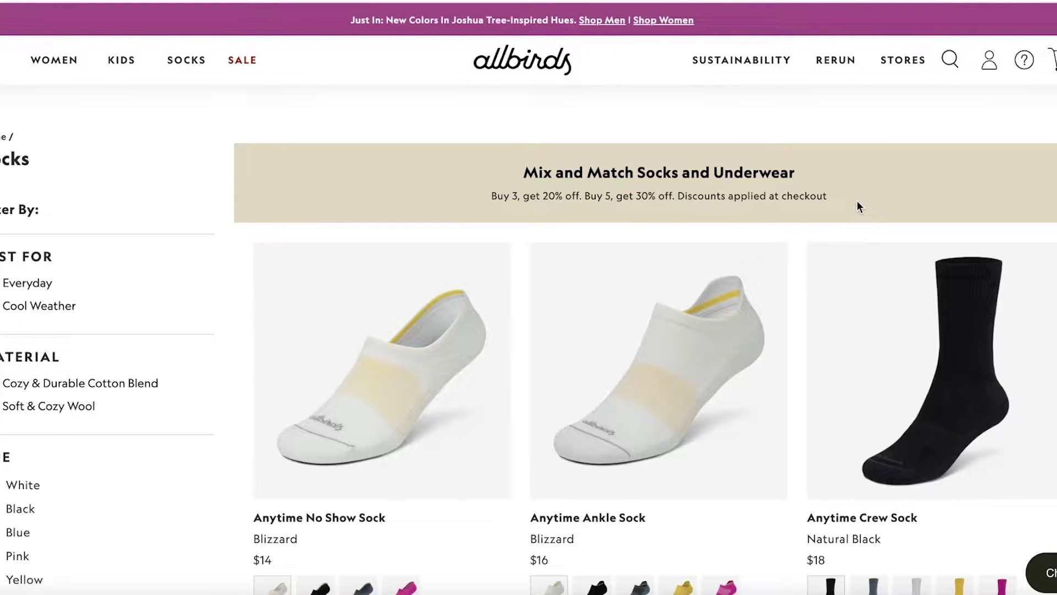
- Open the women's High Tops collection and look at its product cards
{"action": "left_click", "coordinate": [54, 61]}
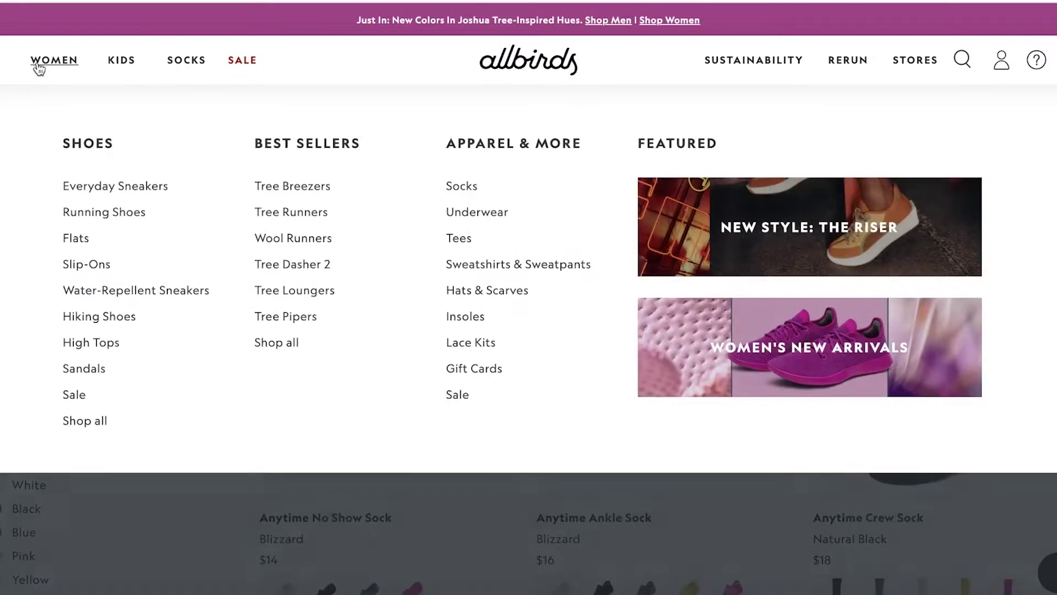
{"action": "left_click", "coordinate": [83, 328]}
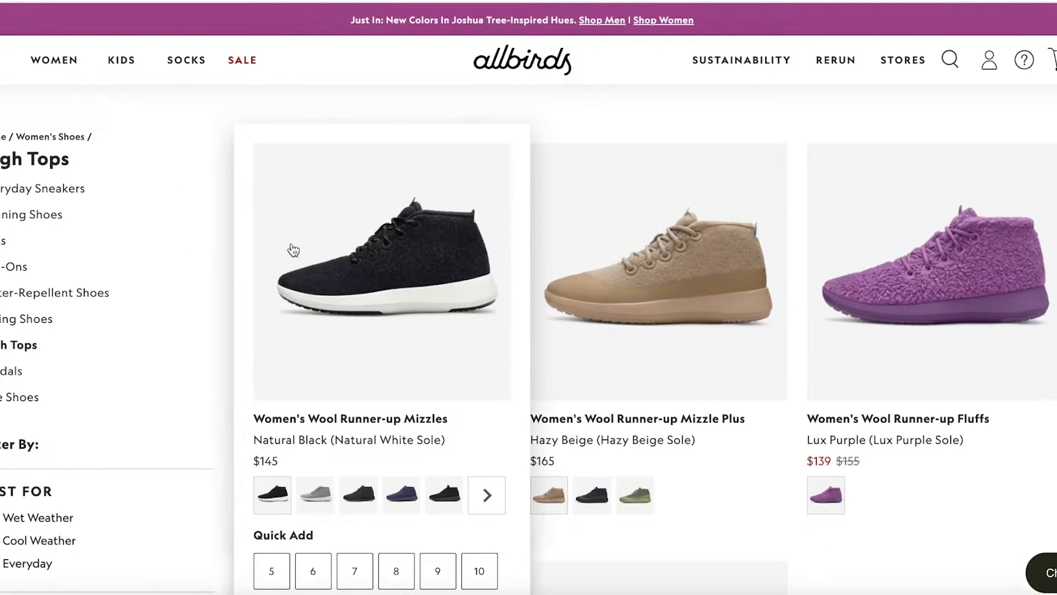
{"action": "mouse_move", "coordinate": [348, 287]}
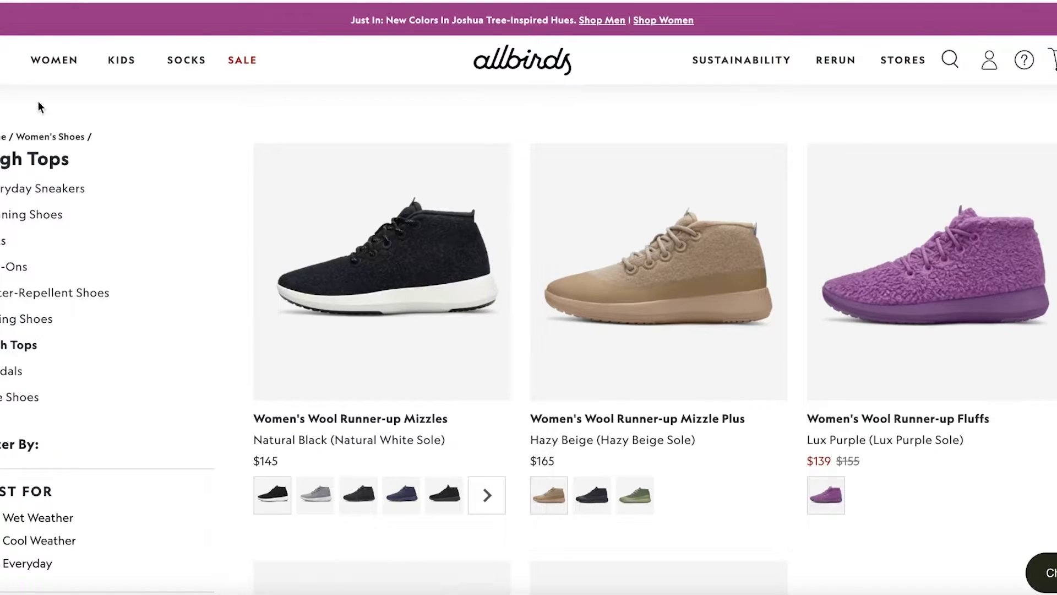
- Return to the women's New Arrivals page and compare its layout with the collection pages
{"action": "left_click", "coordinate": [55, 65]}
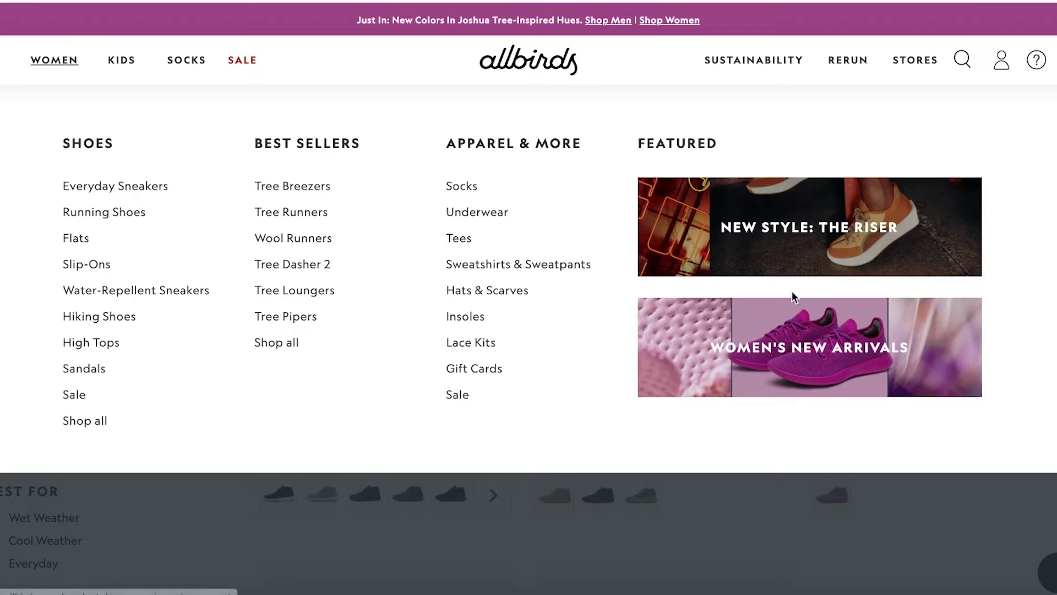
{"action": "left_click", "coordinate": [731, 326]}
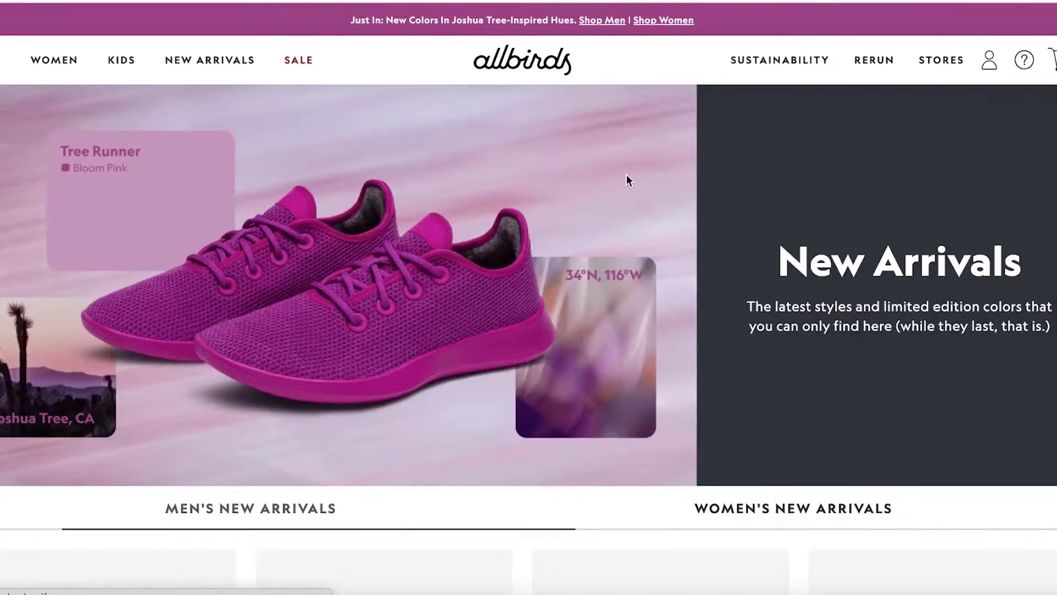
{"action": "scroll", "coordinate": [741, 147], "scroll_direction": "down", "scroll_amount": 8}
{"action": "scroll", "coordinate": [751, 158], "scroll_direction": "up", "scroll_amount": 7}
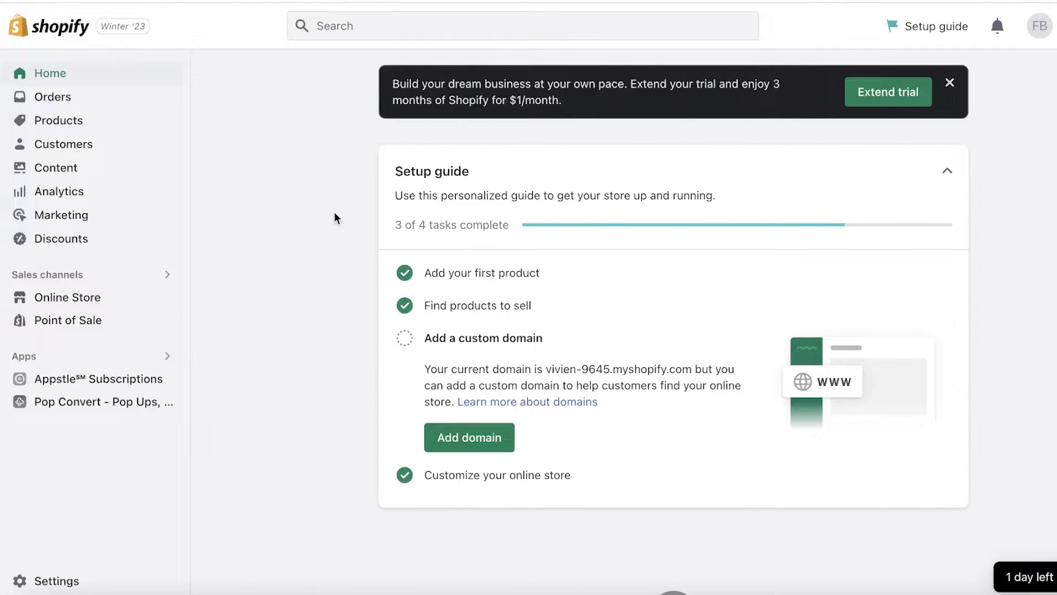
- In the Shopify admin, dismiss the trial offer, add a product titled Winter Sweater in the Coats & Jackets category, save it and return to the product list
{"action": "left_click", "coordinate": [948, 83]}
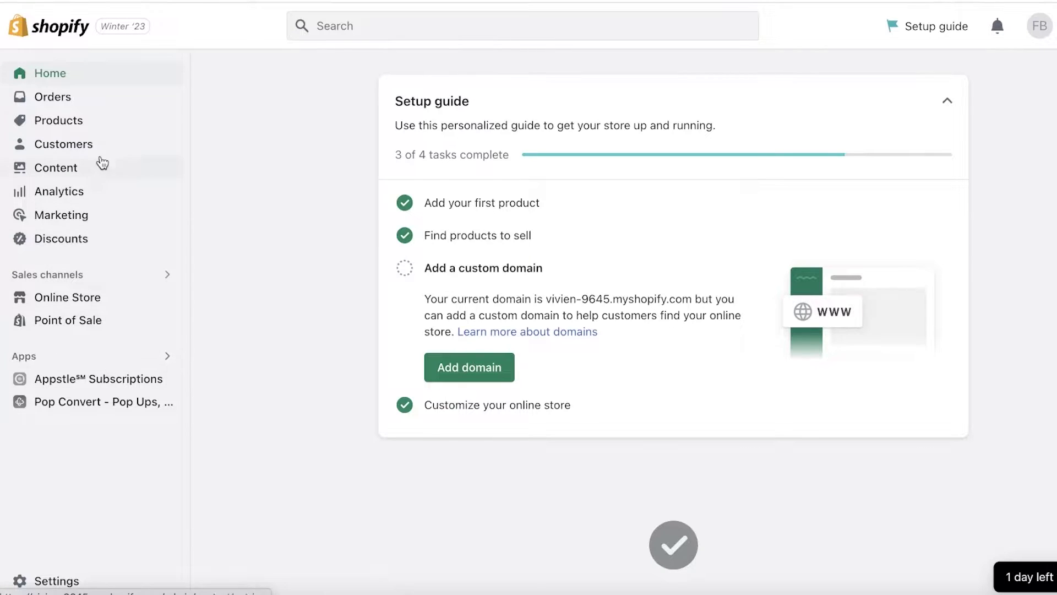
{"action": "left_click", "coordinate": [99, 119]}
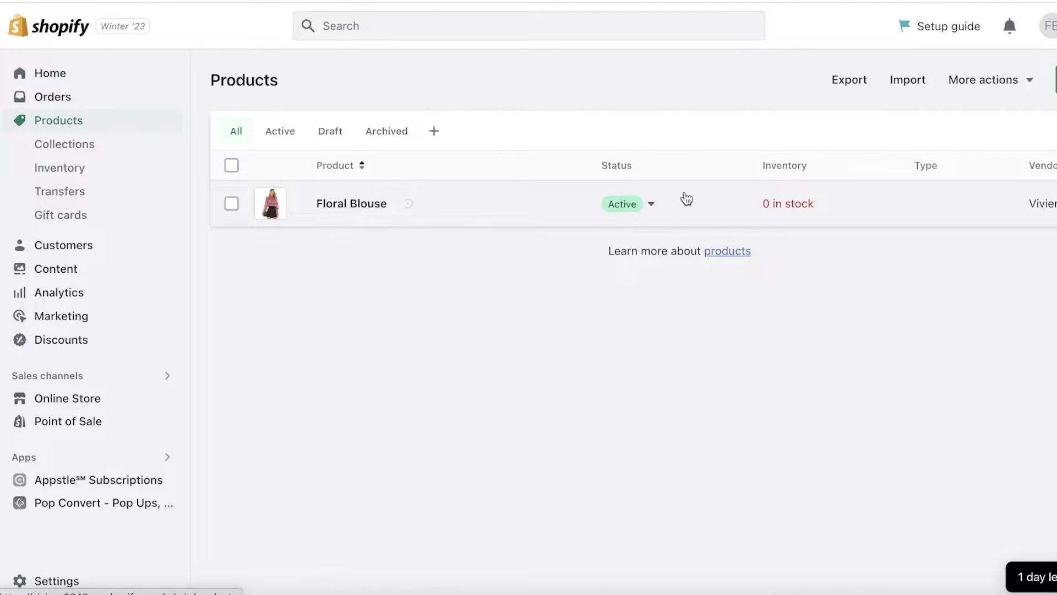
{"action": "left_click", "coordinate": [685, 198]}
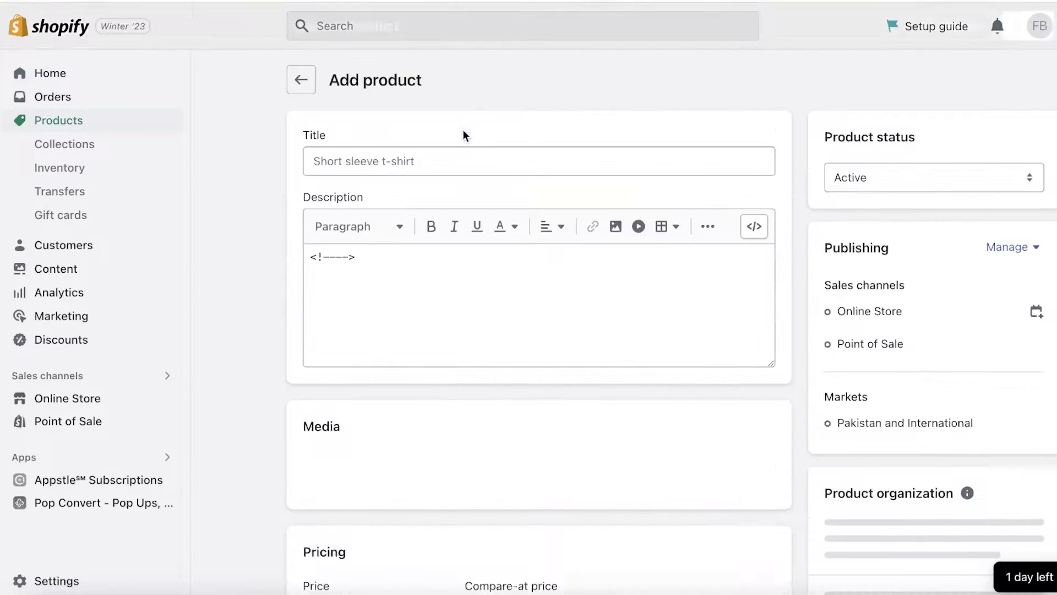
{"action": "left_click", "coordinate": [451, 160]}
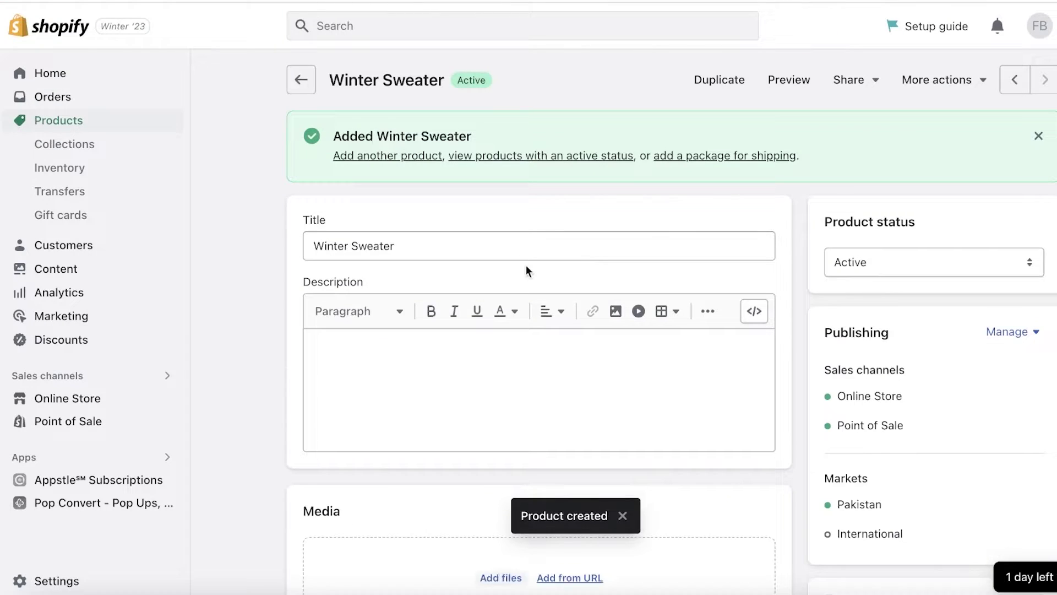
{"action": "scroll", "coordinate": [276, 219], "scroll_direction": "down", "scroll_amount": 15}
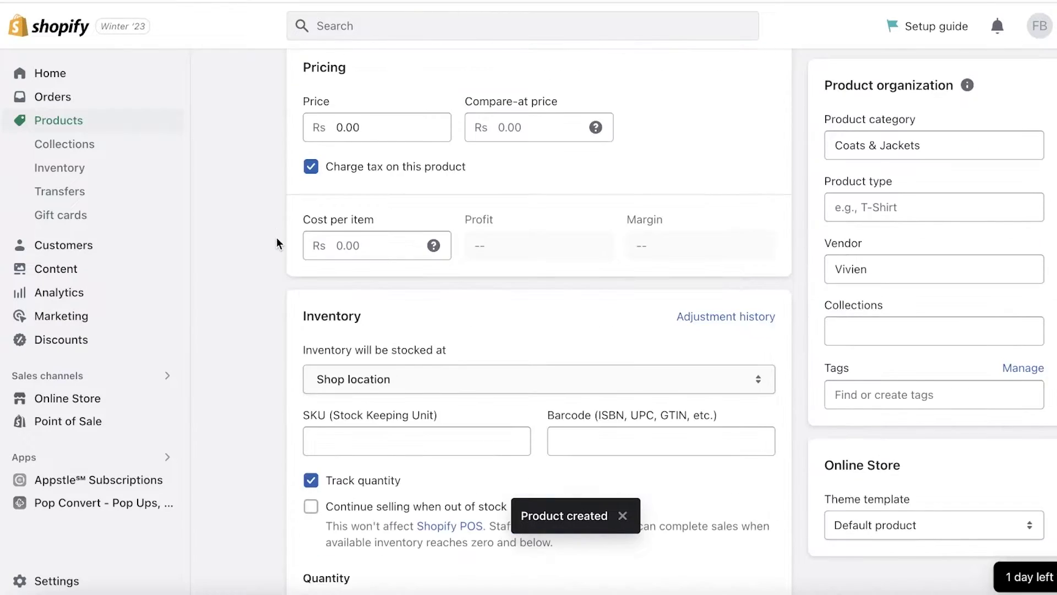
{"action": "left_click", "coordinate": [405, 236]}
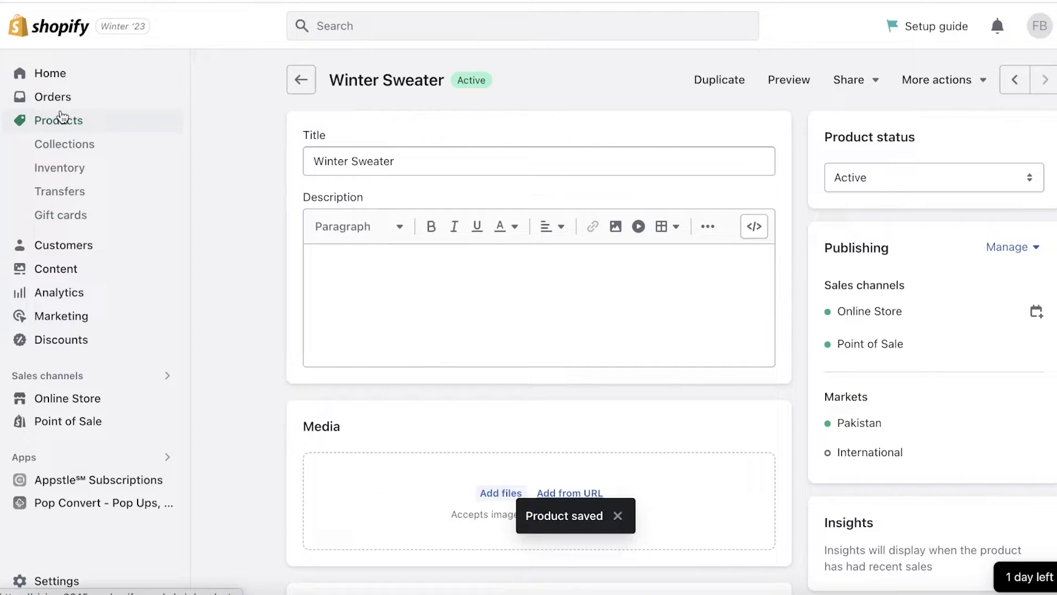
{"action": "left_click", "coordinate": [58, 119]}
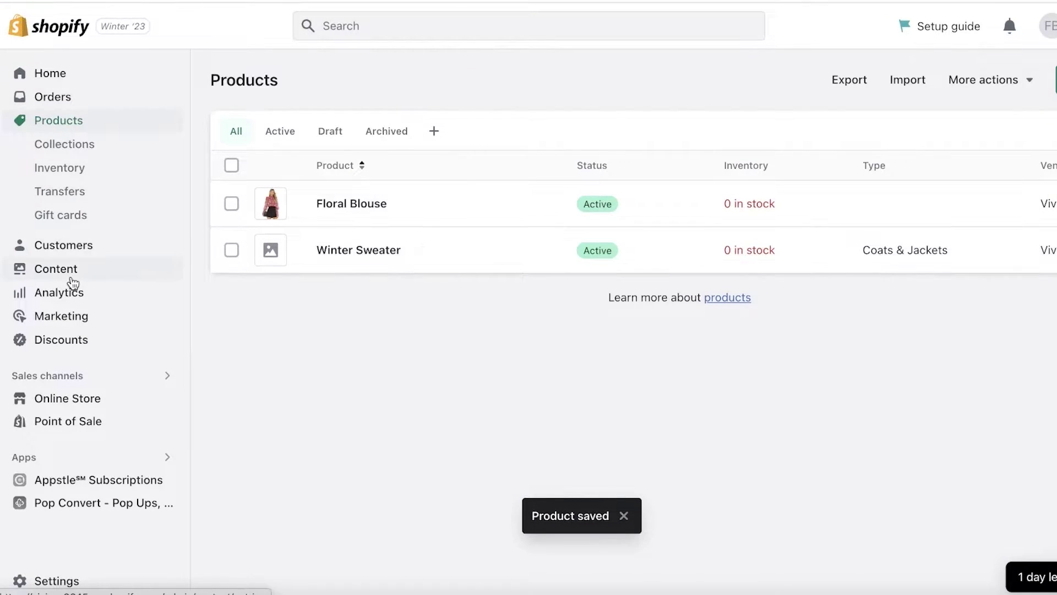
- Open the current Dawn theme of the online store for customization and close the discount pop-up in the preview
{"action": "left_click", "coordinate": [85, 399]}
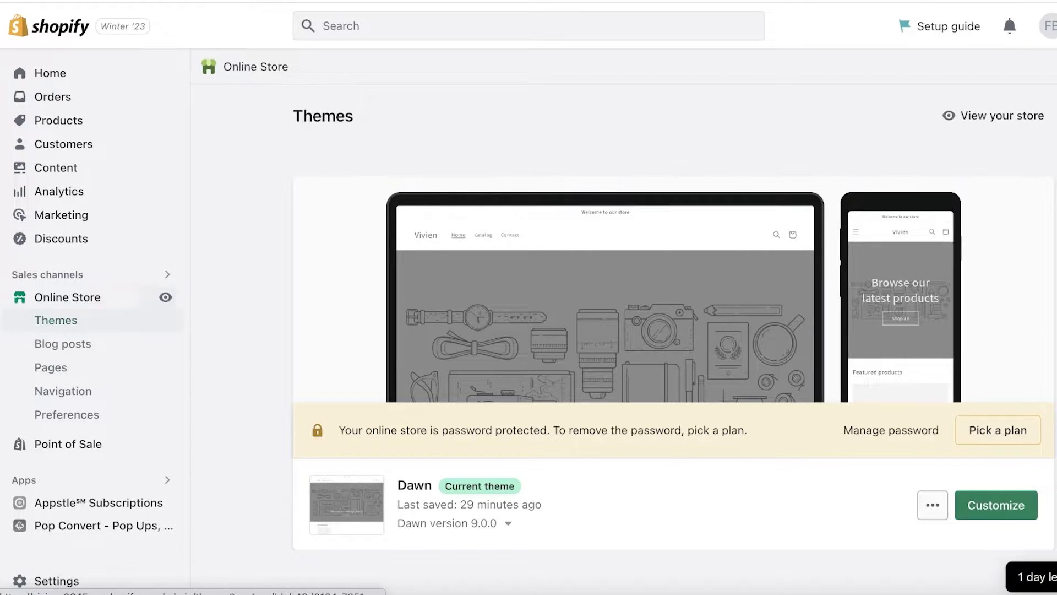
{"action": "left_click", "coordinate": [978, 514]}
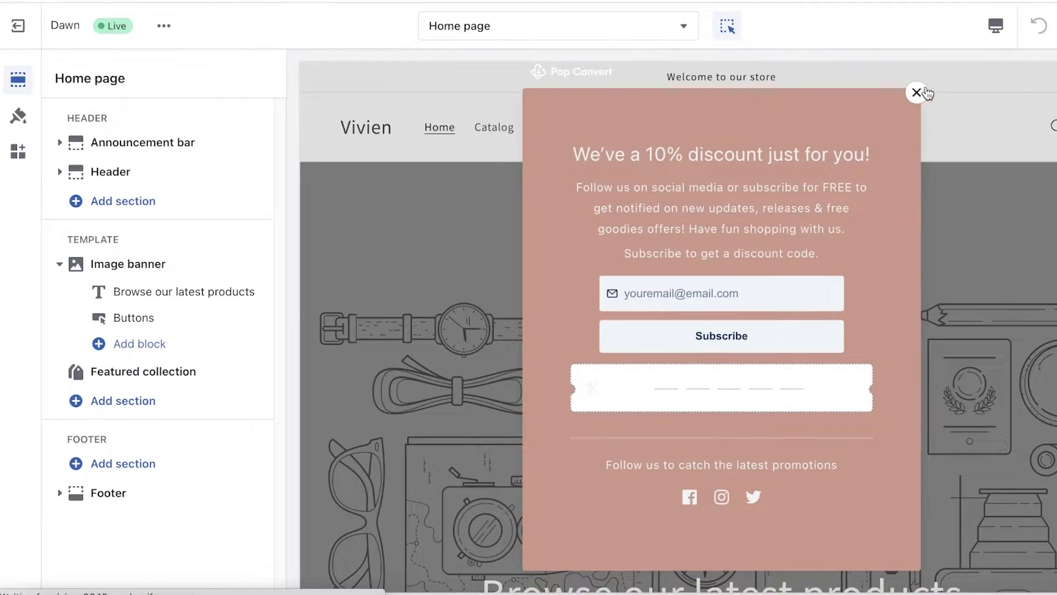
{"action": "left_click", "coordinate": [925, 91]}
- Create a product template named New Arrivals based on the Default product template
{"action": "left_click", "coordinate": [587, 28]}
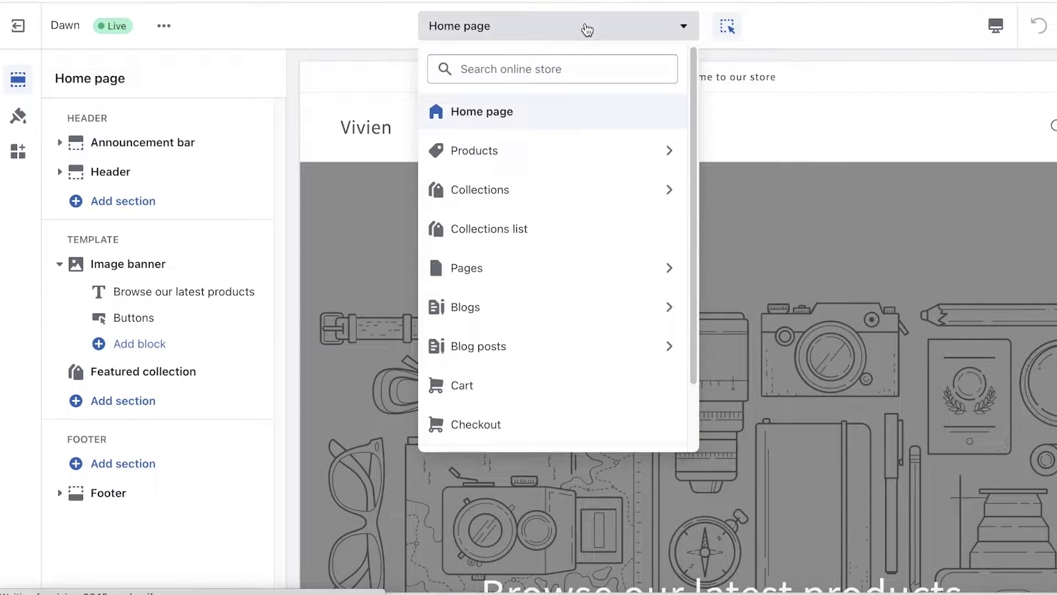
{"action": "left_click", "coordinate": [639, 151]}
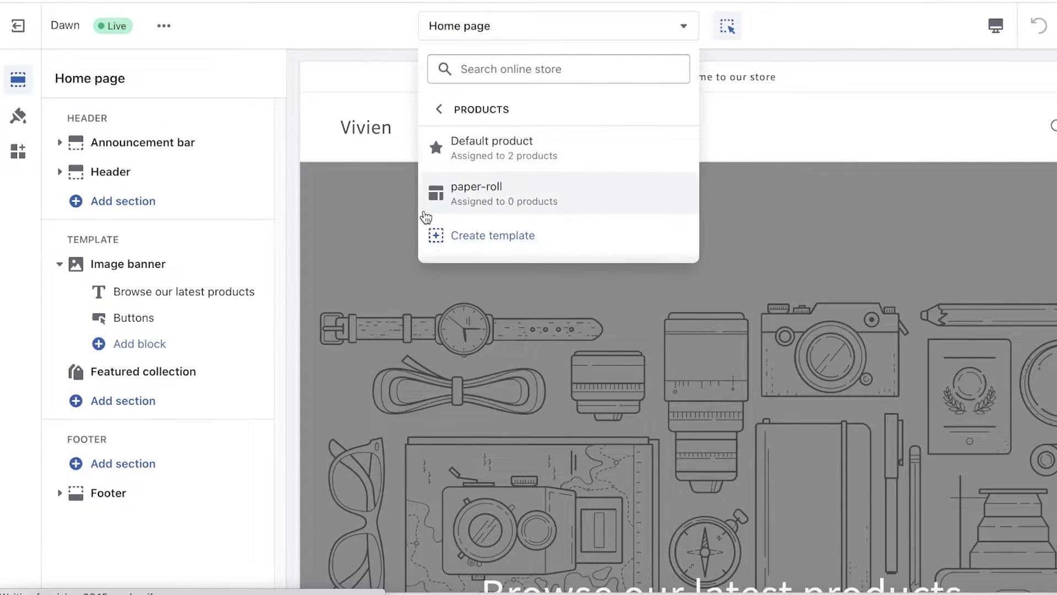
{"action": "left_click", "coordinate": [432, 237]}
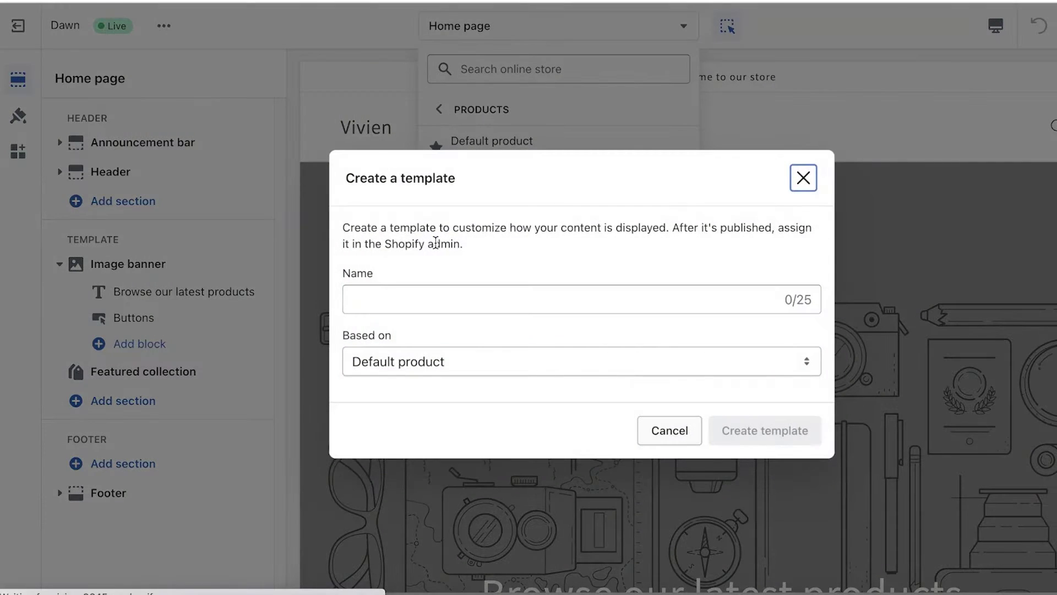
{"action": "left_click", "coordinate": [424, 292]}
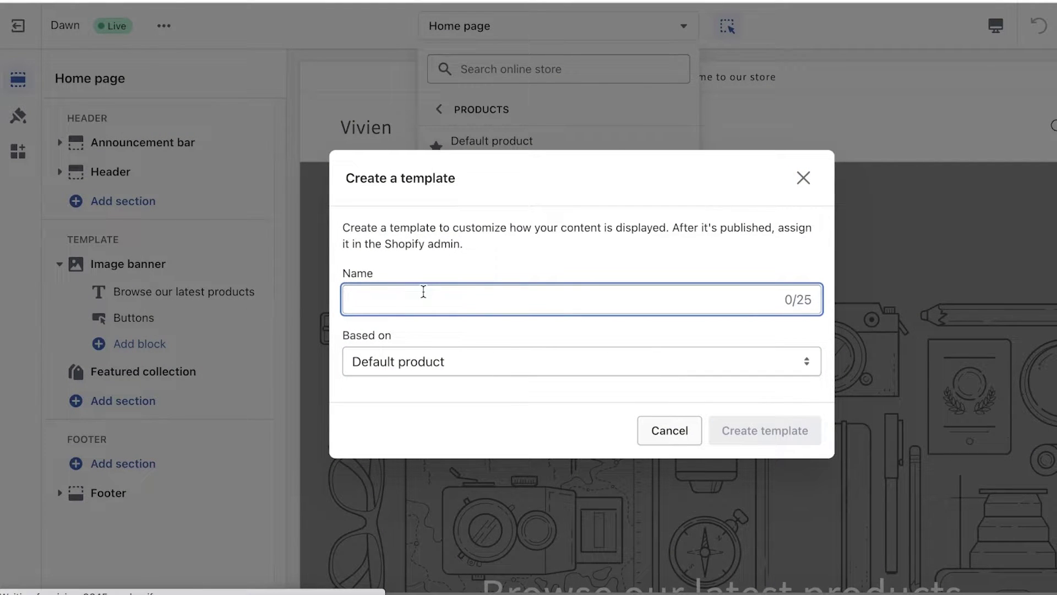
{"action": "type", "text": "New Arrivals"}
{"action": "left_click", "coordinate": [461, 358]}
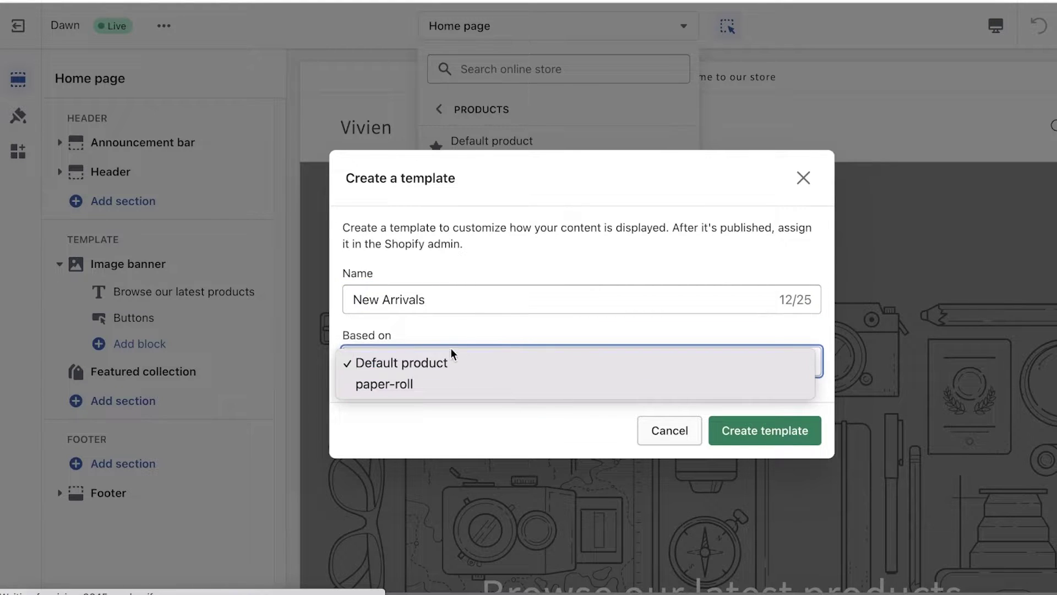
{"action": "left_click", "coordinate": [453, 362]}
{"action": "left_click", "coordinate": [781, 431]}
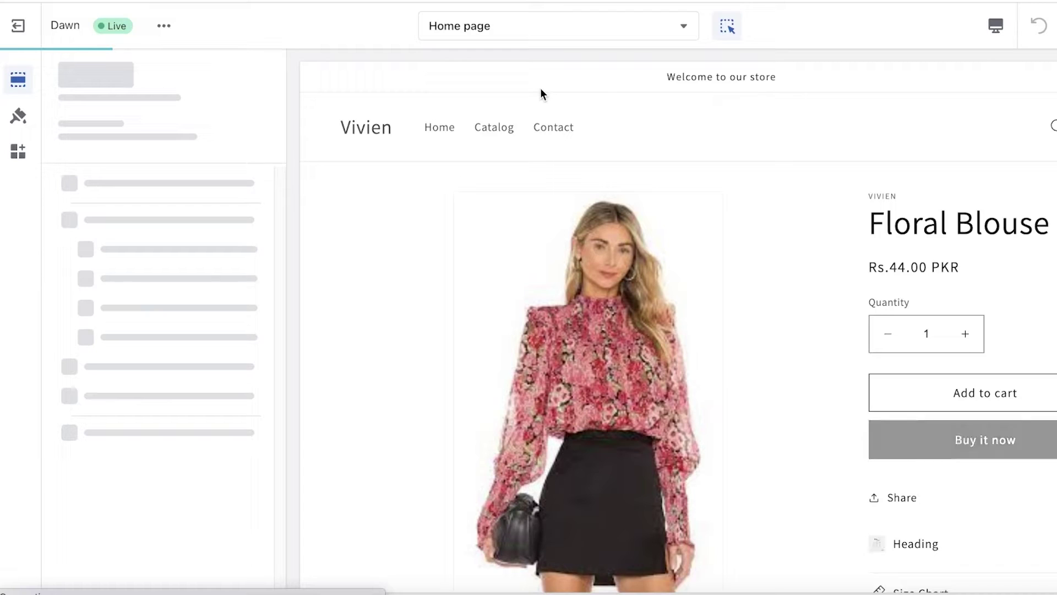
- Leave the theme editor and open the online store's list of pages
{"action": "left_click", "coordinate": [553, 33]}
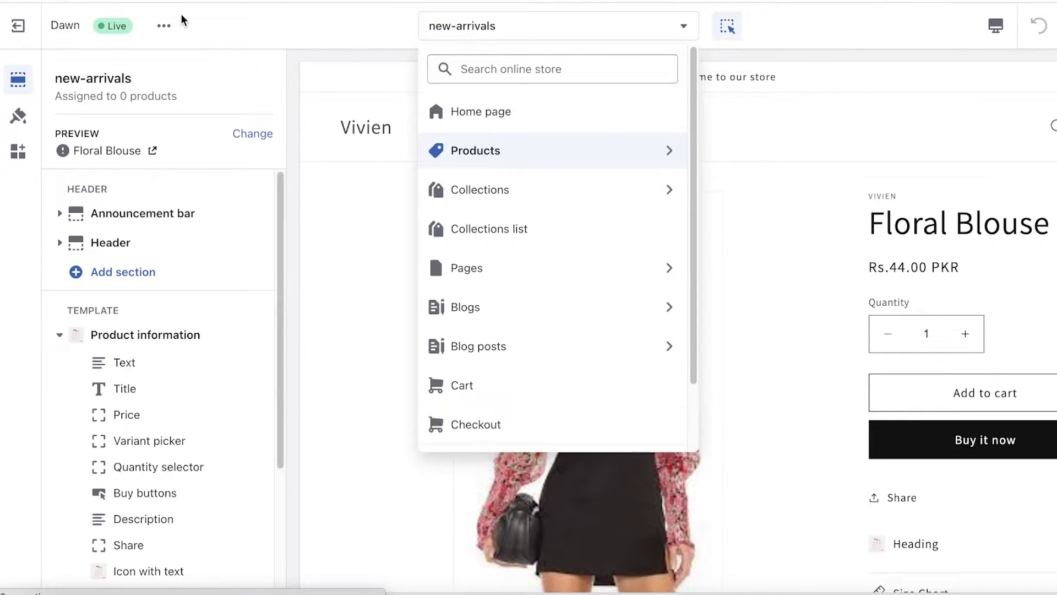
{"action": "left_click", "coordinate": [352, 66]}
{"action": "left_click", "coordinate": [11, 35]}
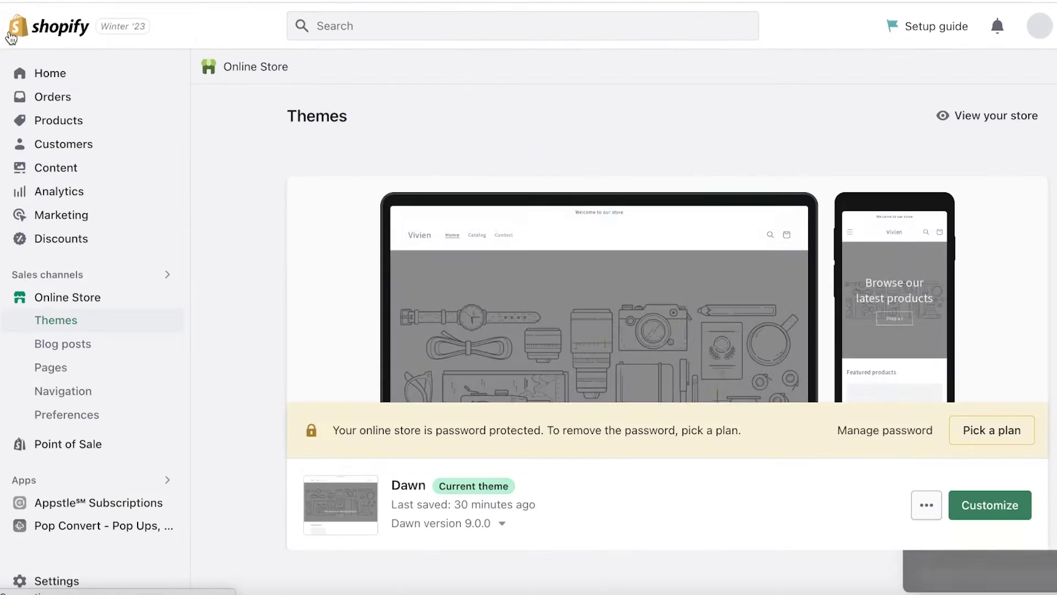
{"action": "left_click", "coordinate": [51, 369]}
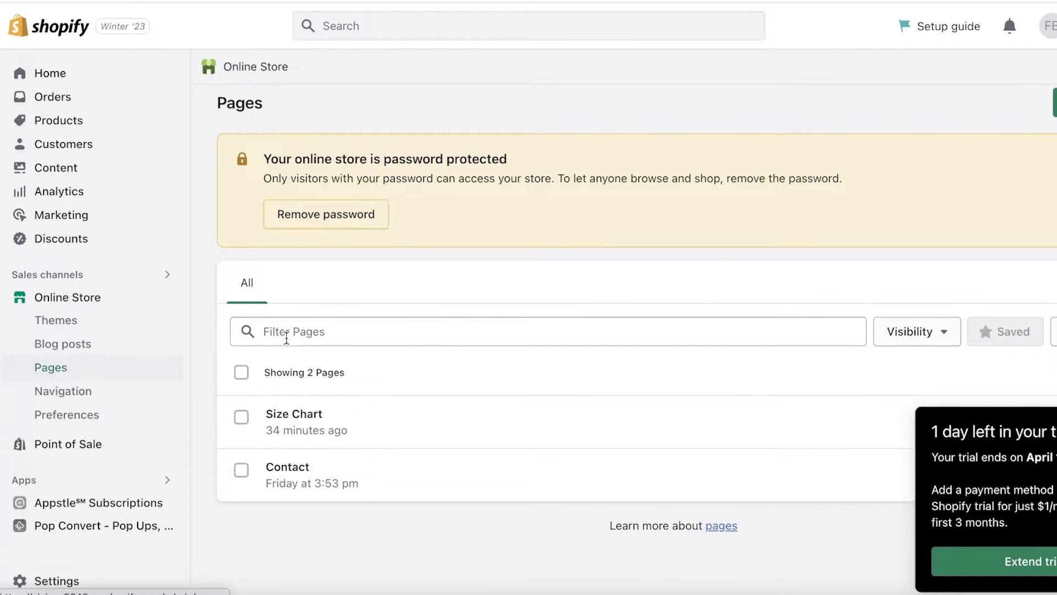
- View the Catalog page of the live store, then close it and return to the admin's list of pages
{"action": "left_click", "coordinate": [140, 307]}
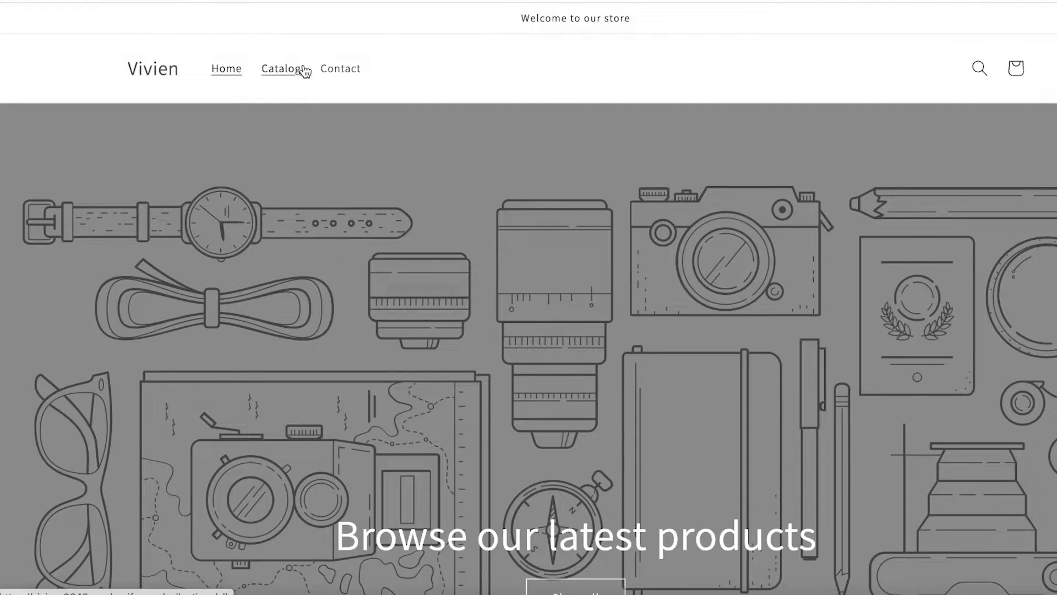
{"action": "left_click", "coordinate": [300, 72]}
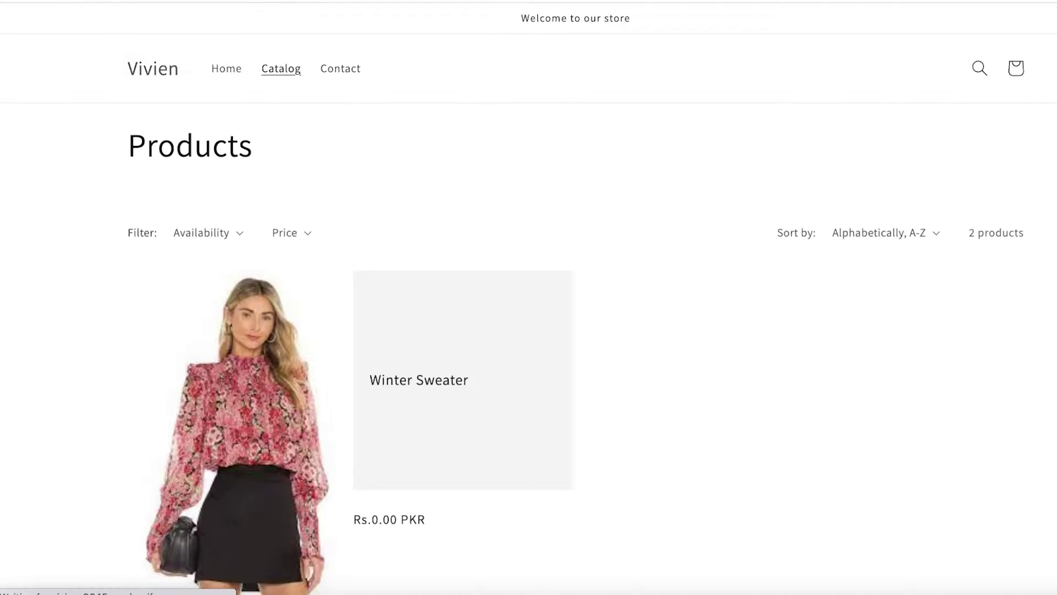
{"action": "scroll", "coordinate": [629, 80], "scroll_direction": "down", "scroll_amount": 1}
{"action": "key", "text": "ctrl+w"}
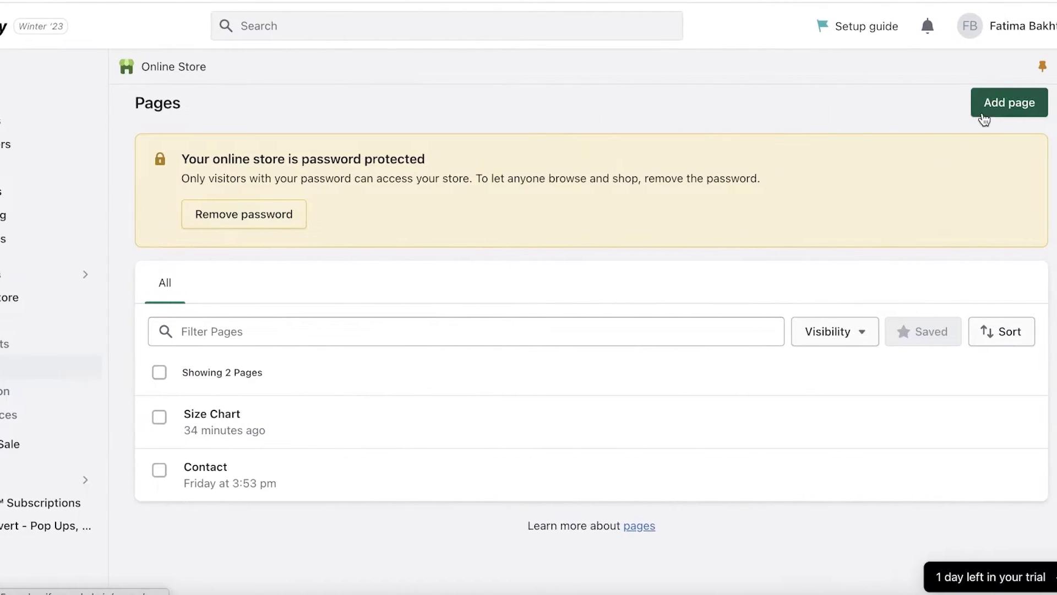
- Add a page titled New Arrivals to the online store and save it
{"action": "left_click", "coordinate": [1055, 102]}
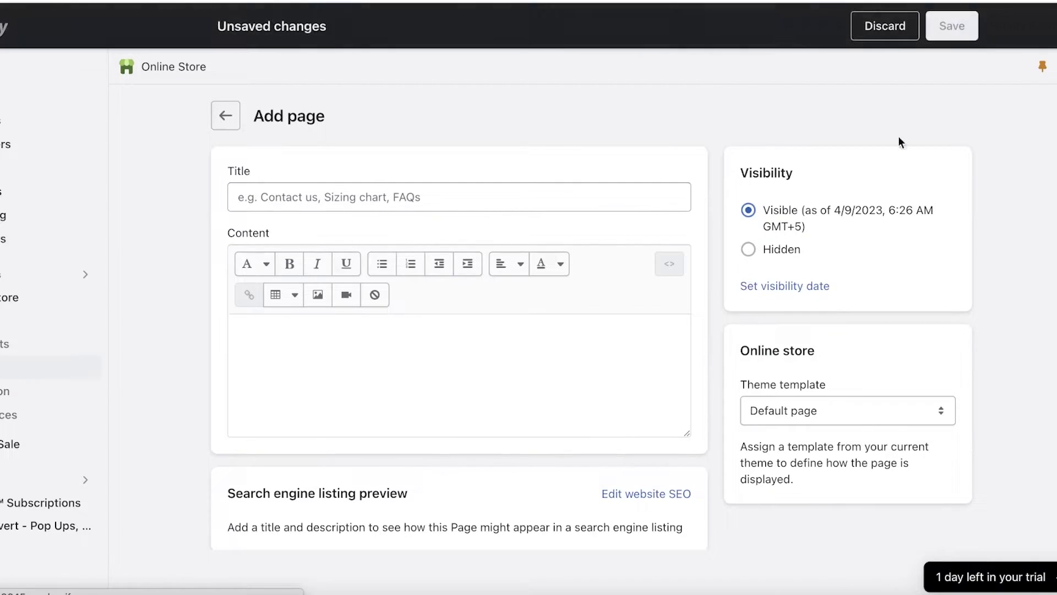
{"action": "left_click", "coordinate": [236, 196]}
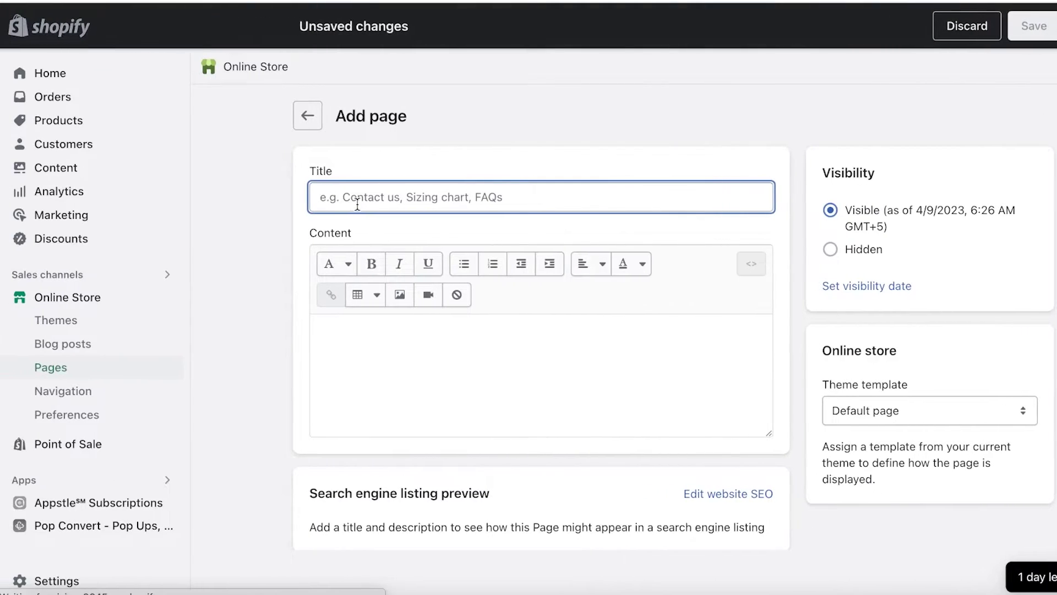
{"action": "type", "text": "New Arrivals"}
{"action": "left_click", "coordinate": [1043, 16]}
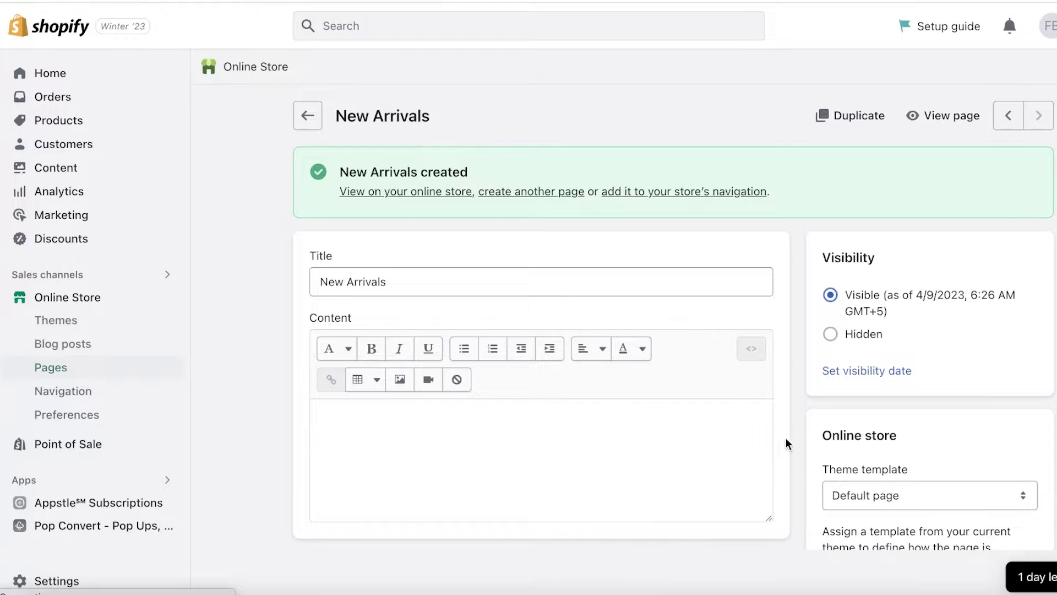
- Check the theme template choices for the New Arrivals page, leaving Default page selected
{"action": "scroll", "coordinate": [785, 437], "scroll_direction": "down", "scroll_amount": 1}
{"action": "left_click", "coordinate": [836, 462]}
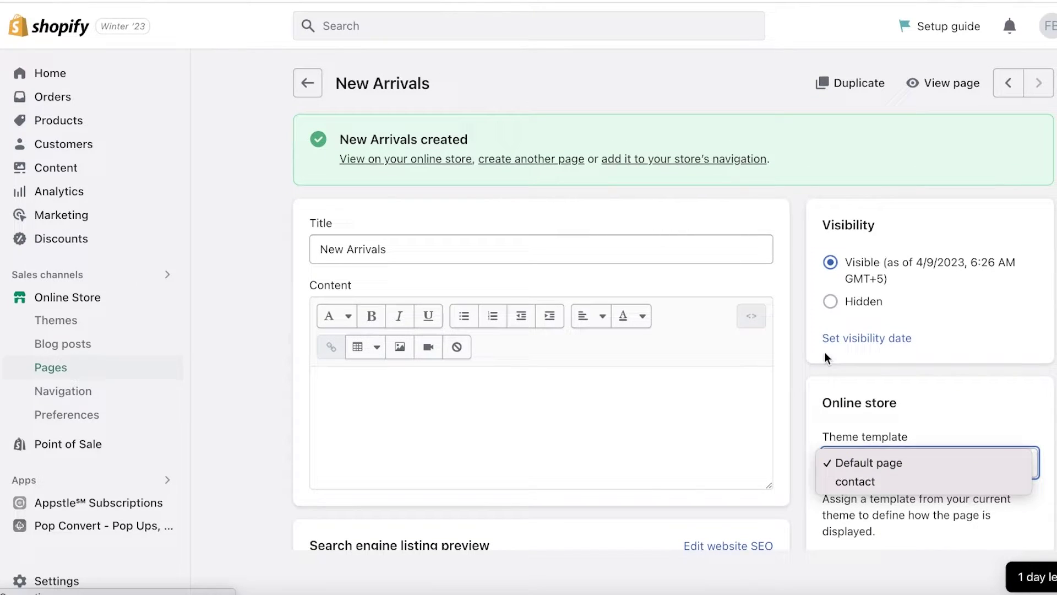
{"action": "left_click", "coordinate": [968, 435]}
{"action": "scroll", "coordinate": [889, 418], "scroll_direction": "down", "scroll_amount": 4}
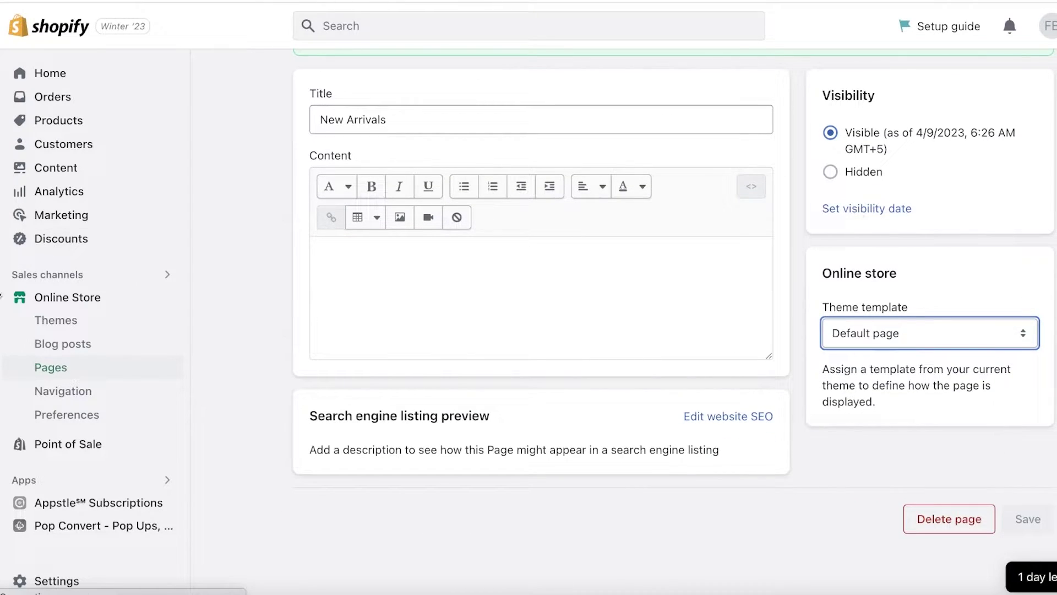
- Reopen the Dawn theme for customization, check the product templates and switch to the Default collection template
{"action": "left_click", "coordinate": [41, 301]}
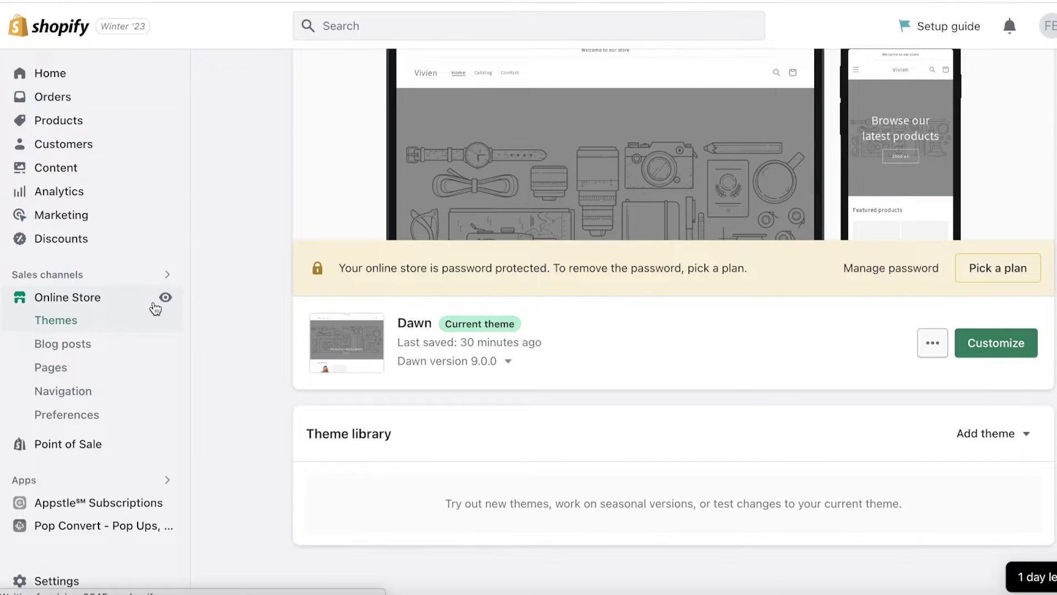
{"action": "left_click", "coordinate": [1019, 358]}
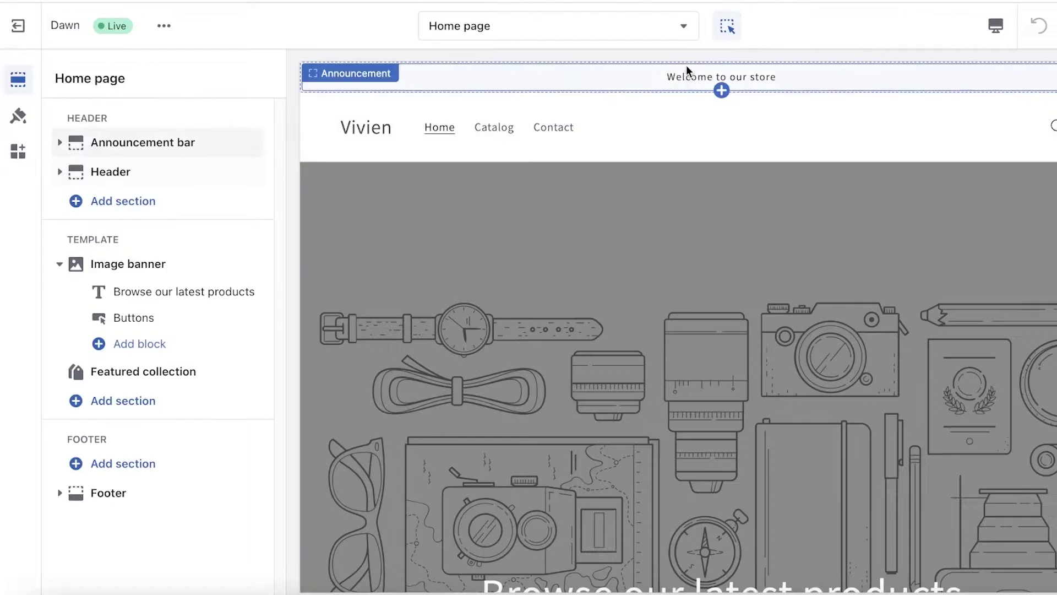
{"action": "left_click", "coordinate": [609, 28]}
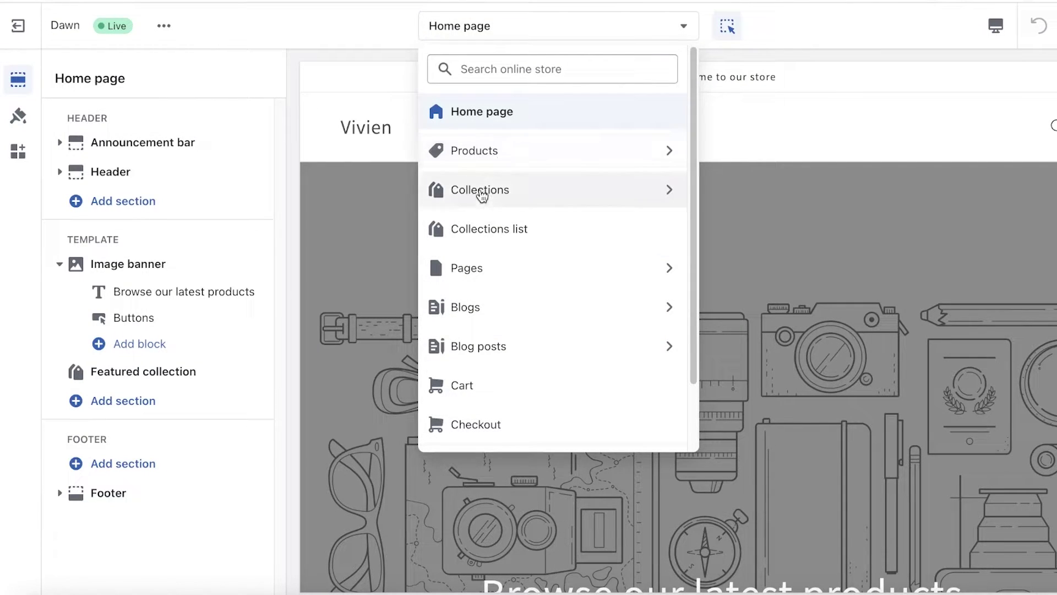
{"action": "left_click", "coordinate": [481, 153]}
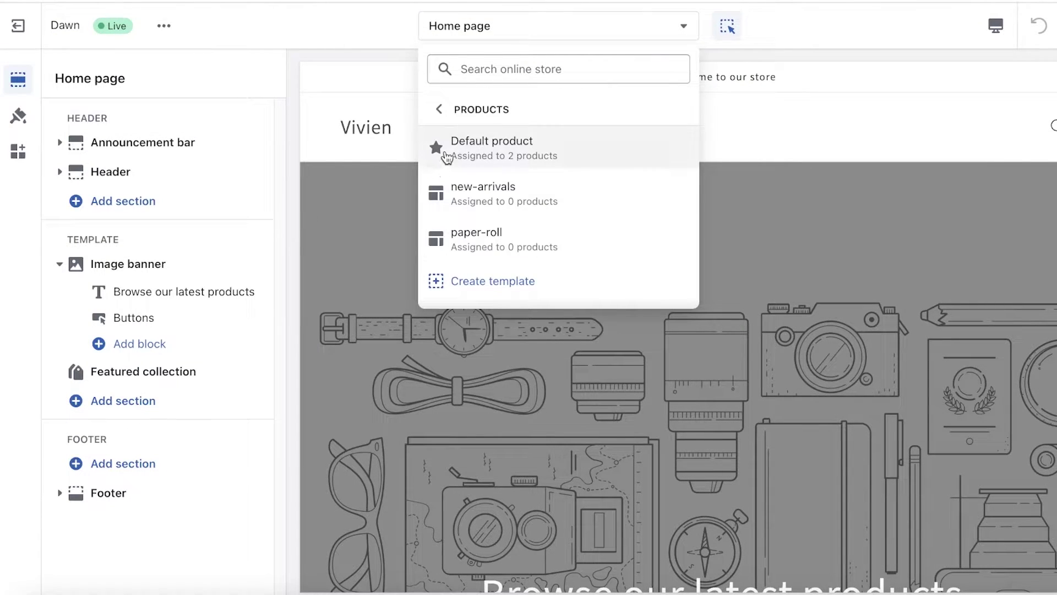
{"action": "left_click", "coordinate": [439, 109]}
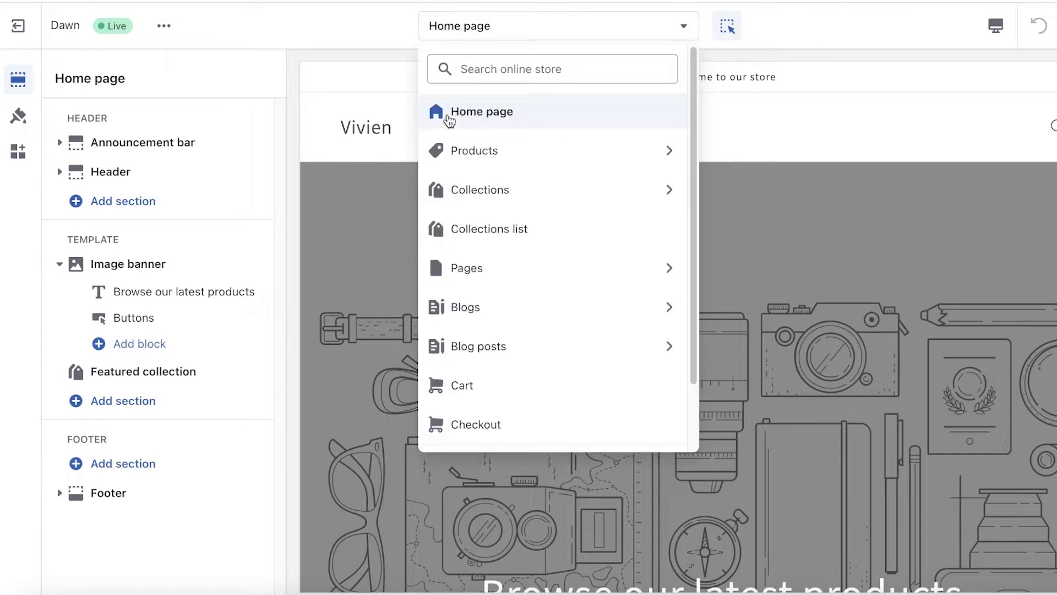
{"action": "left_click", "coordinate": [460, 189]}
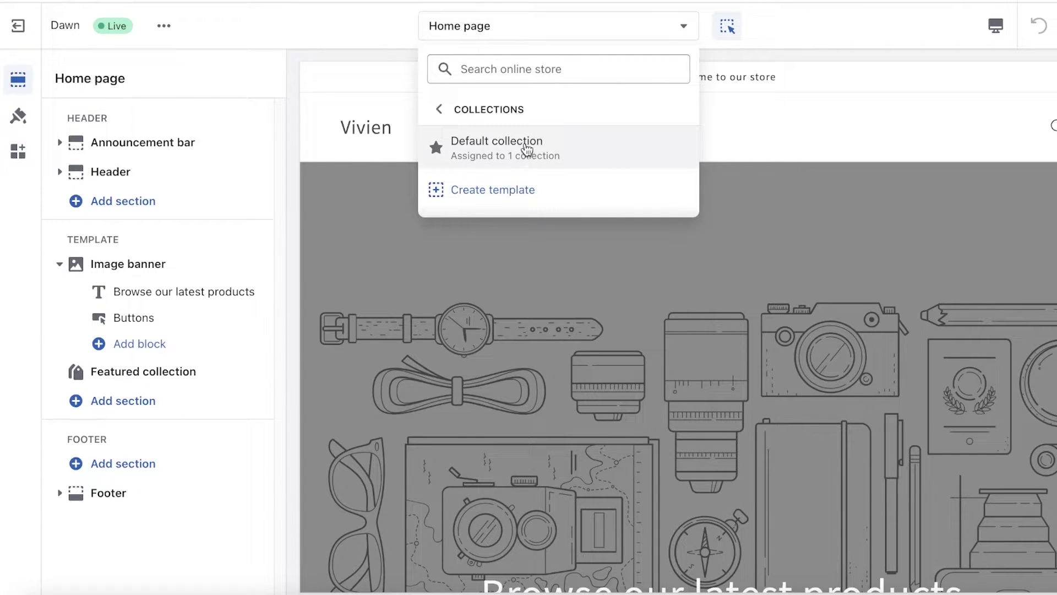
{"action": "left_click", "coordinate": [498, 141]}
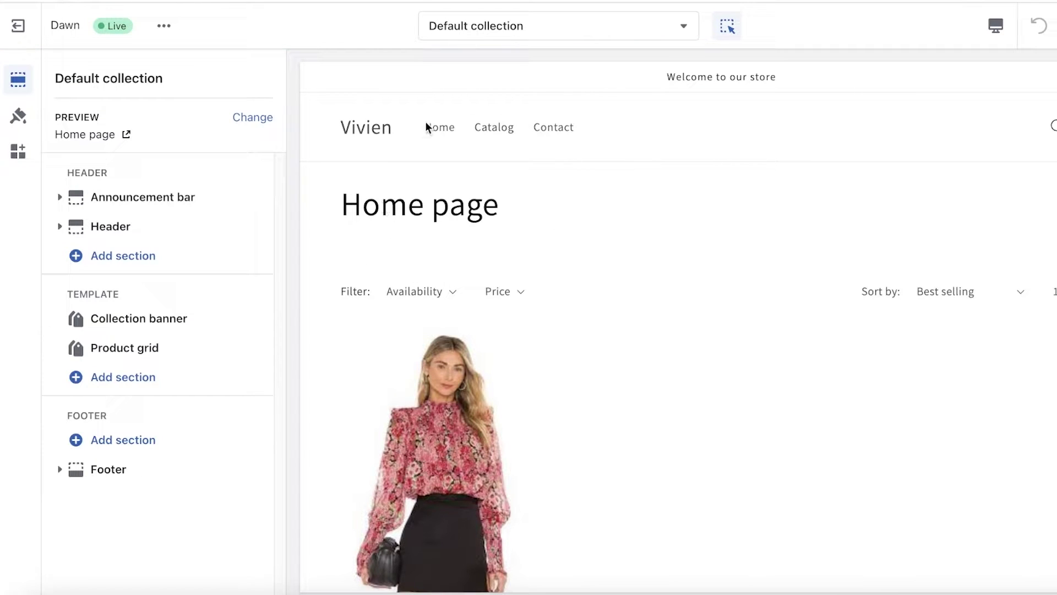
- Select the Home page heading in the preview, look over the Collection banner settings and return to the section list
{"action": "scroll", "coordinate": [609, 153], "scroll_direction": "down", "scroll_amount": 2}
{"action": "left_click", "coordinate": [436, 114]}
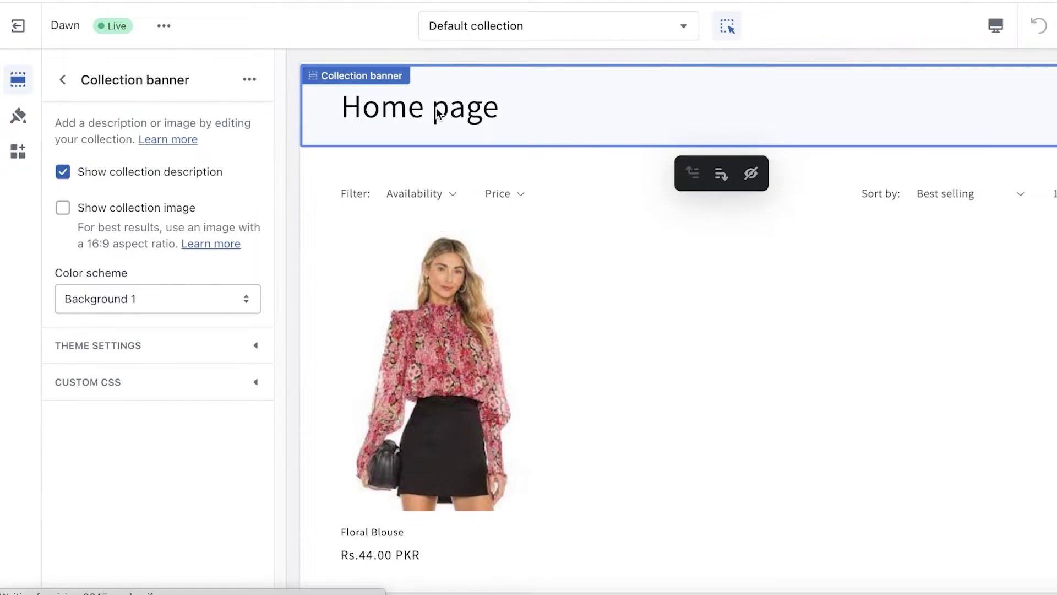
{"action": "double_click", "coordinate": [436, 114]}
{"action": "left_click", "coordinate": [436, 114]}
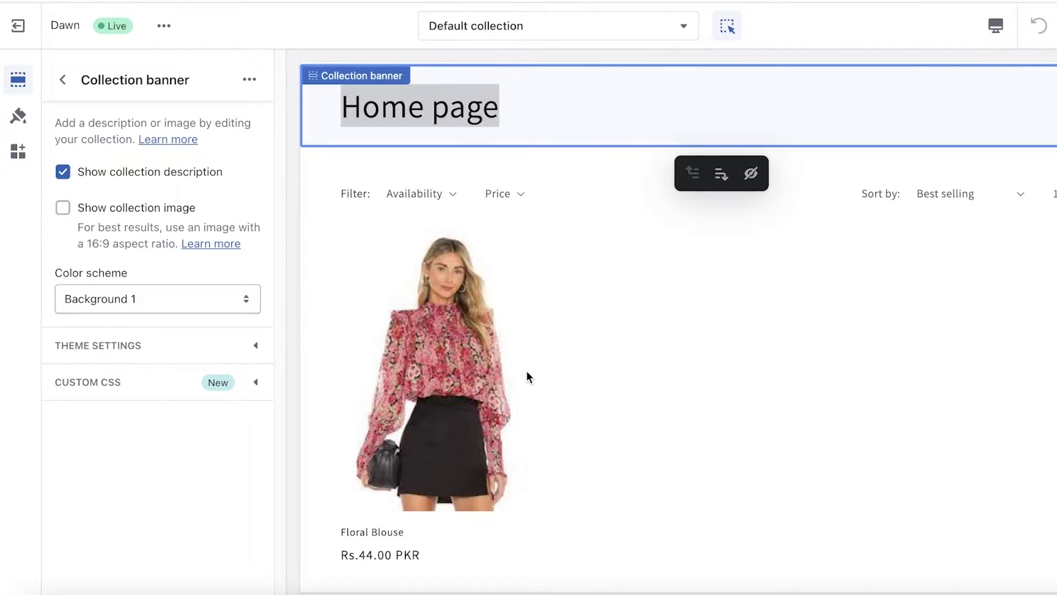
{"action": "scroll", "coordinate": [530, 366], "scroll_direction": "up", "scroll_amount": 1}
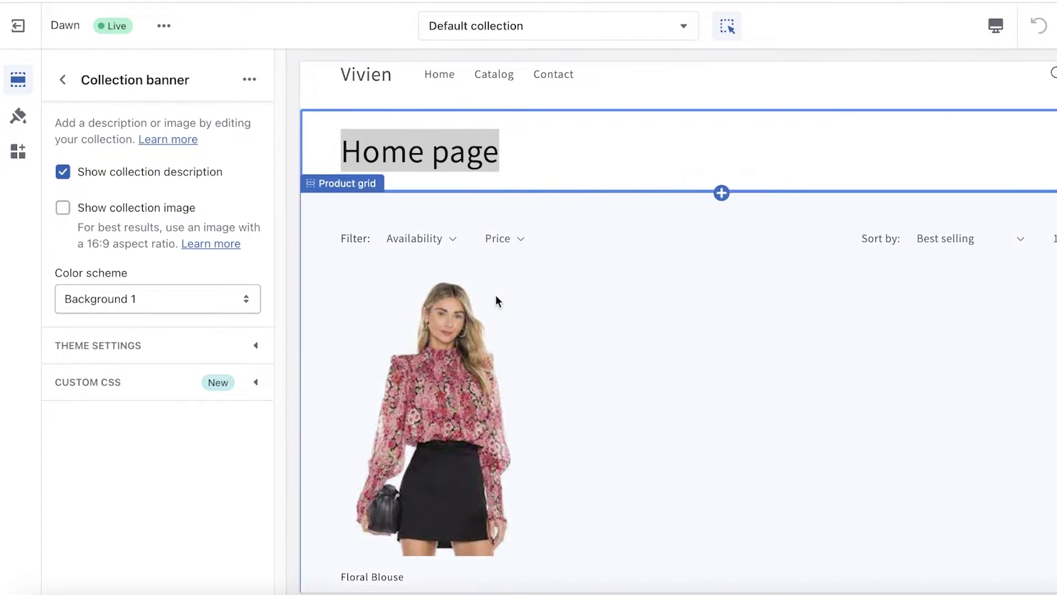
{"action": "left_click", "coordinate": [424, 159]}
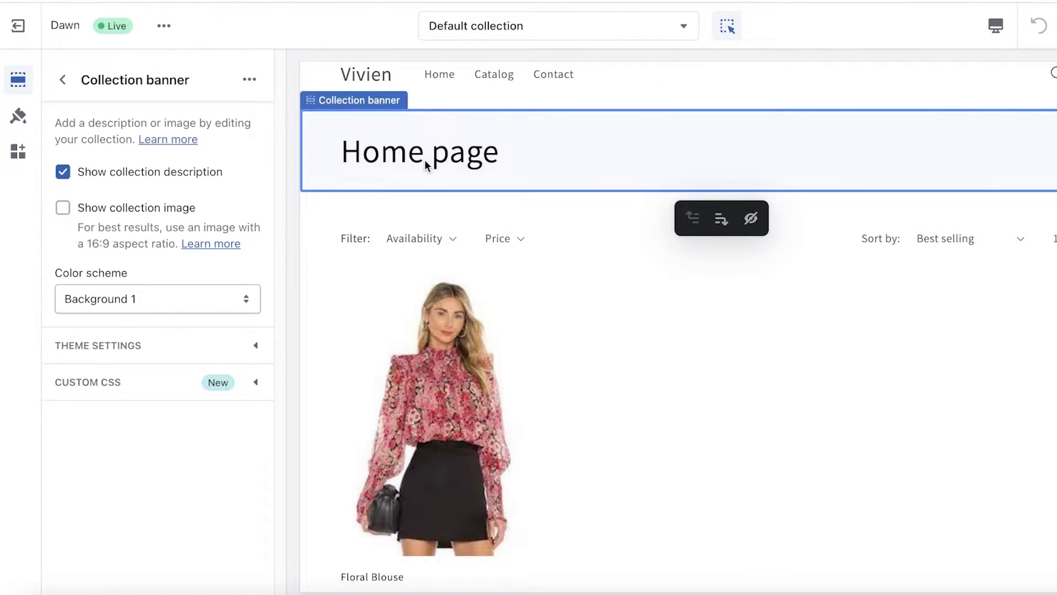
{"action": "left_click", "coordinate": [57, 81]}
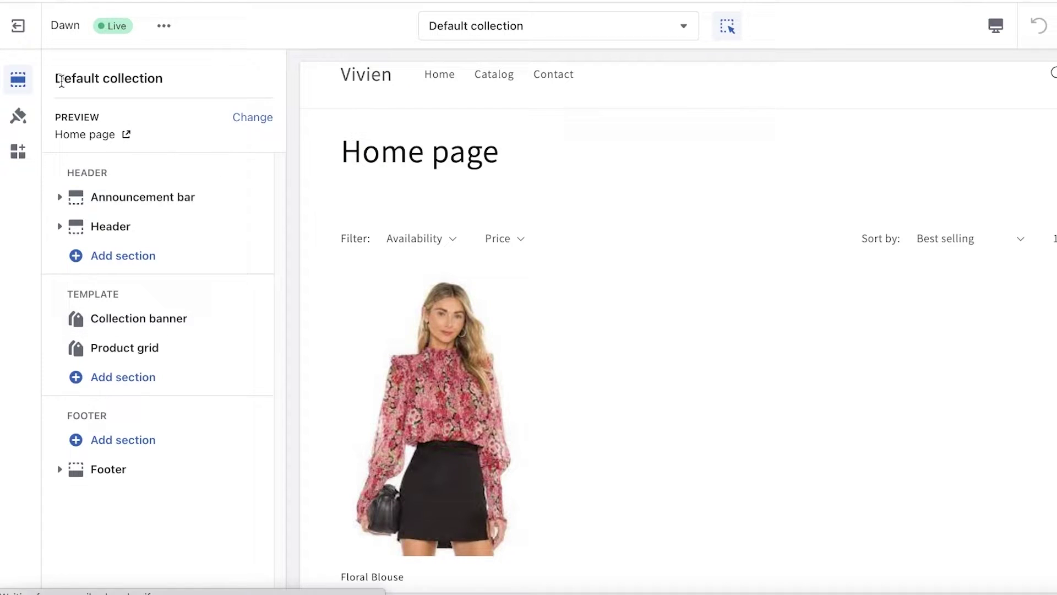
- Look through all settings of the Header section and return to the section list
{"action": "left_click", "coordinate": [90, 224]}
{"action": "scroll", "coordinate": [123, 342], "scroll_direction": "down", "scroll_amount": 10}
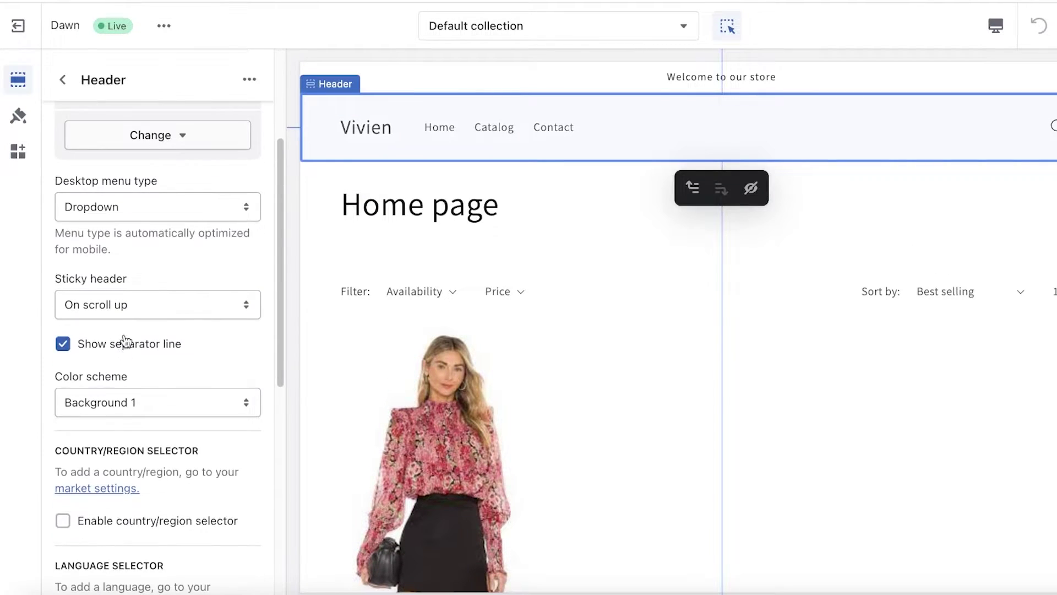
{"action": "scroll", "coordinate": [123, 380], "scroll_direction": "down", "scroll_amount": 3}
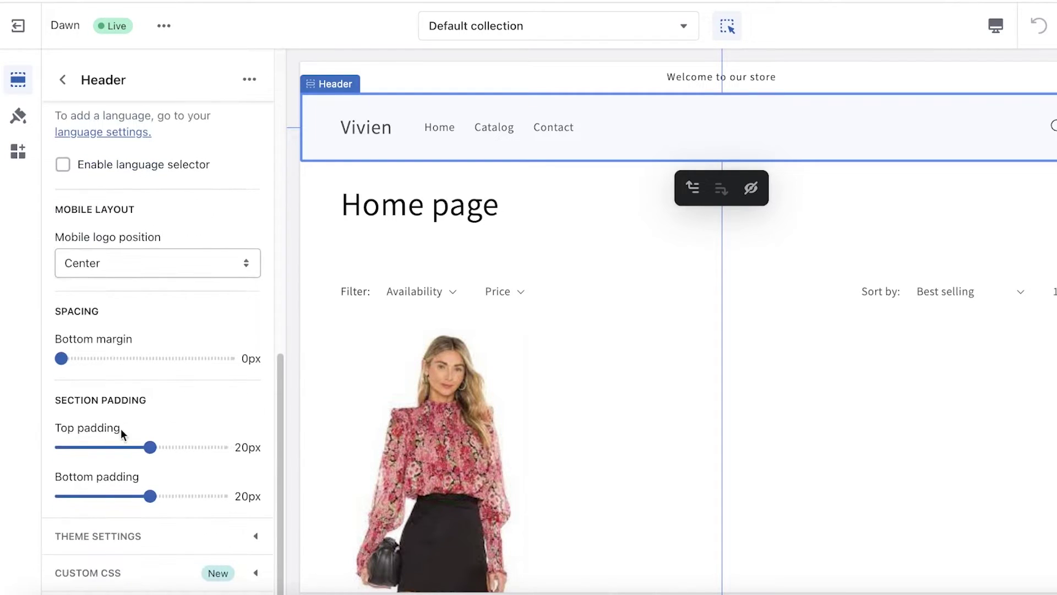
{"action": "left_click", "coordinate": [63, 79]}
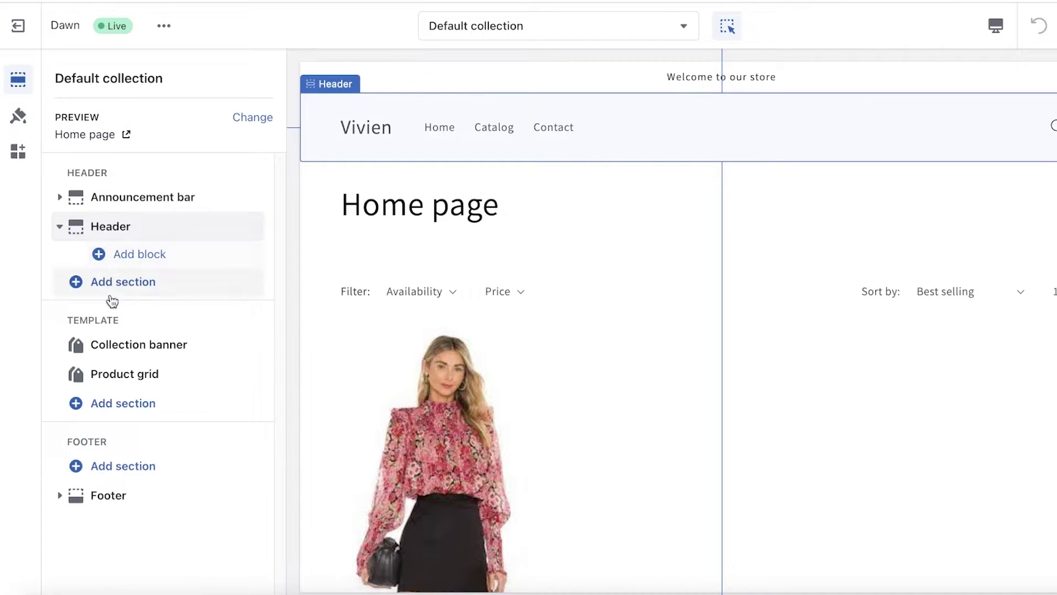
- In the Collection banner settings, expand the theme settings, turn off the collection description and show the section's additional actions
{"action": "left_click", "coordinate": [108, 343]}
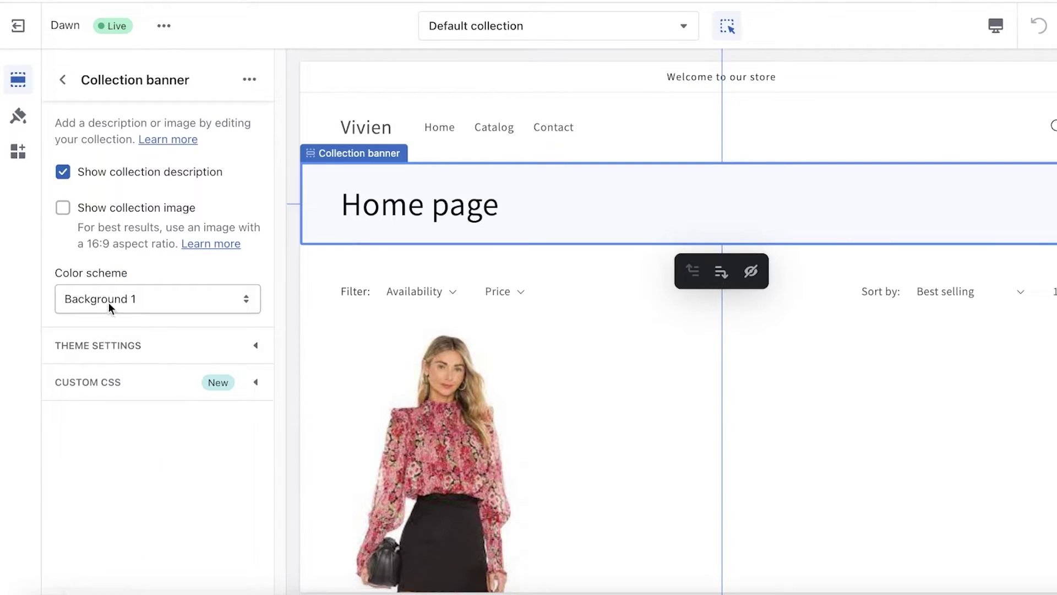
{"action": "left_click", "coordinate": [122, 209]}
{"action": "left_click", "coordinate": [76, 208]}
{"action": "left_click", "coordinate": [79, 345]}
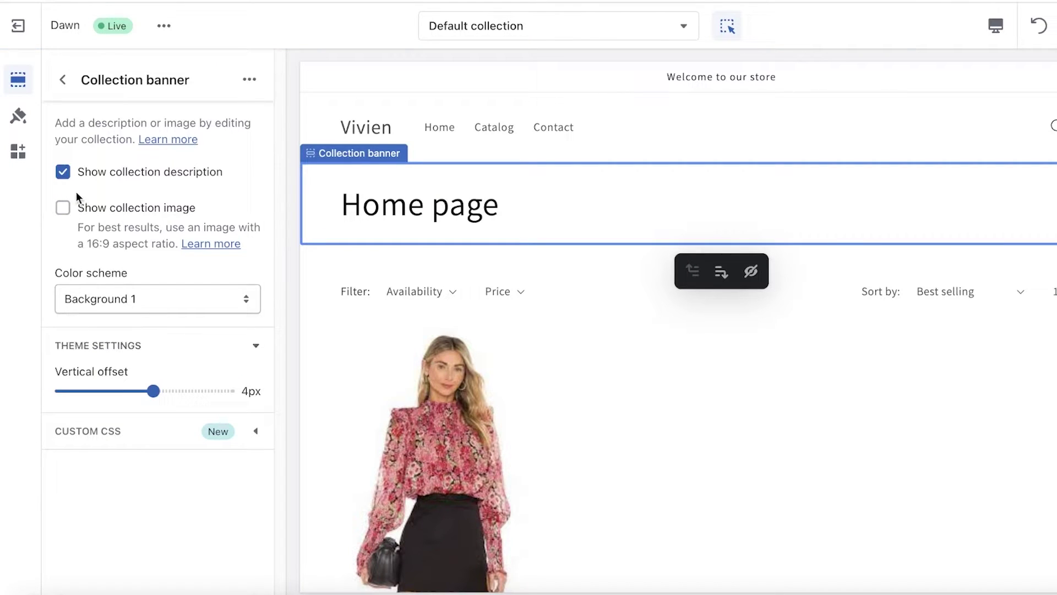
{"action": "left_click", "coordinate": [62, 173]}
{"action": "left_click", "coordinate": [250, 80]}
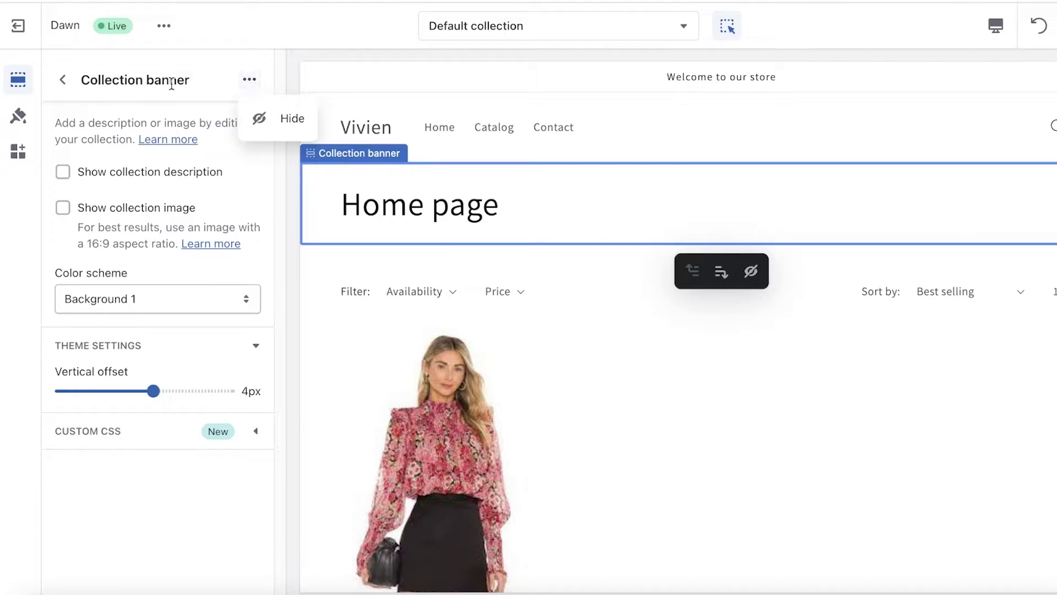
- Hide the Collection banner section, show it again and return to the section list
{"action": "left_click", "coordinate": [276, 127]}
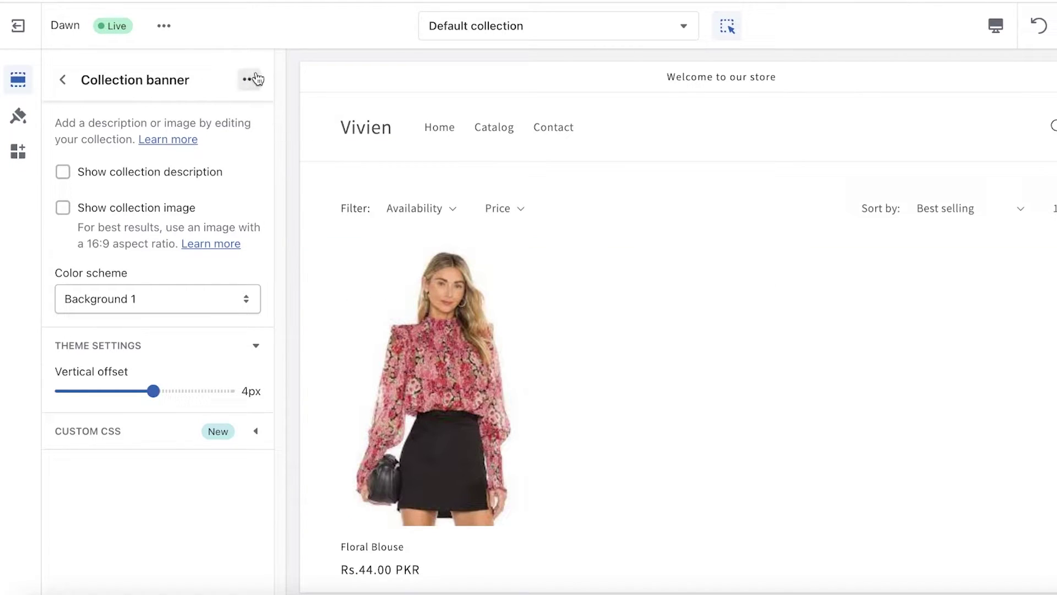
{"action": "left_click", "coordinate": [250, 79]}
{"action": "left_click", "coordinate": [262, 116]}
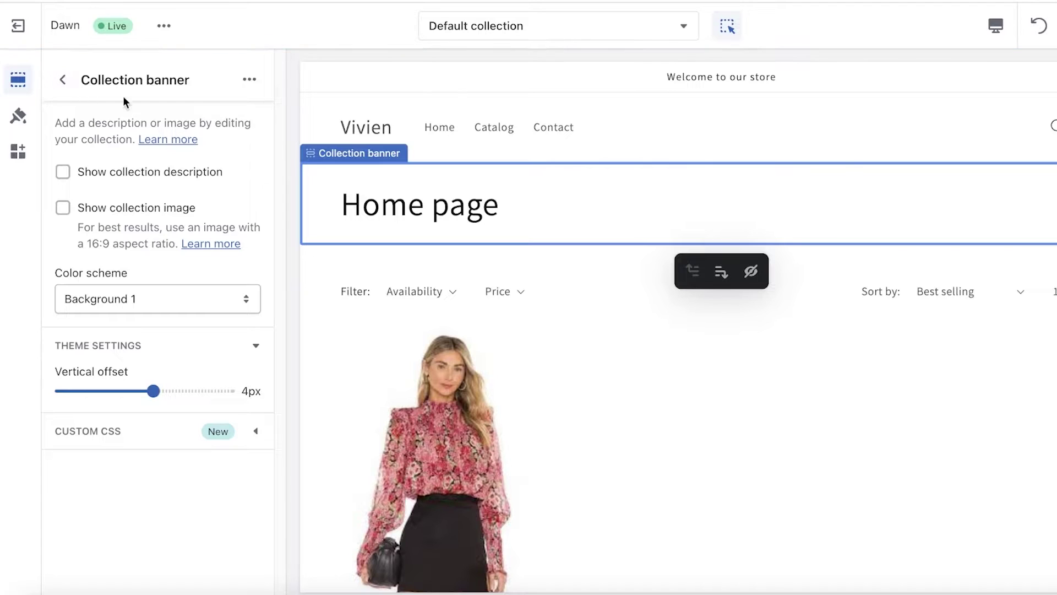
{"action": "left_click", "coordinate": [63, 80]}
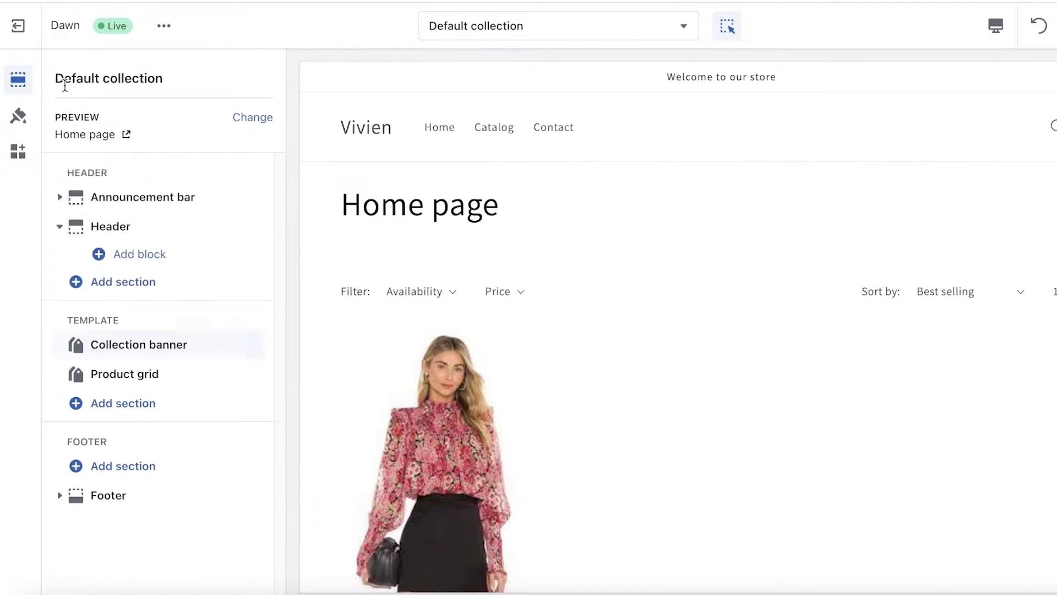
{"action": "left_click", "coordinate": [122, 346]}
{"action": "left_click", "coordinate": [62, 82]}
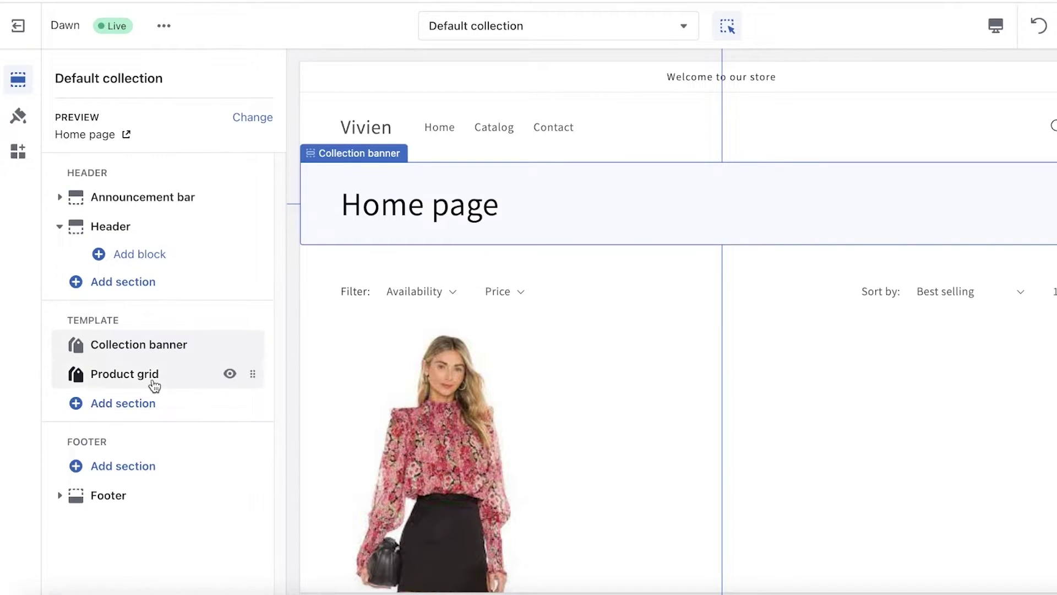
- Look through the Product grid section's settings, from products per page to mobile layout and padding, and return to the section list
{"action": "left_click", "coordinate": [153, 379]}
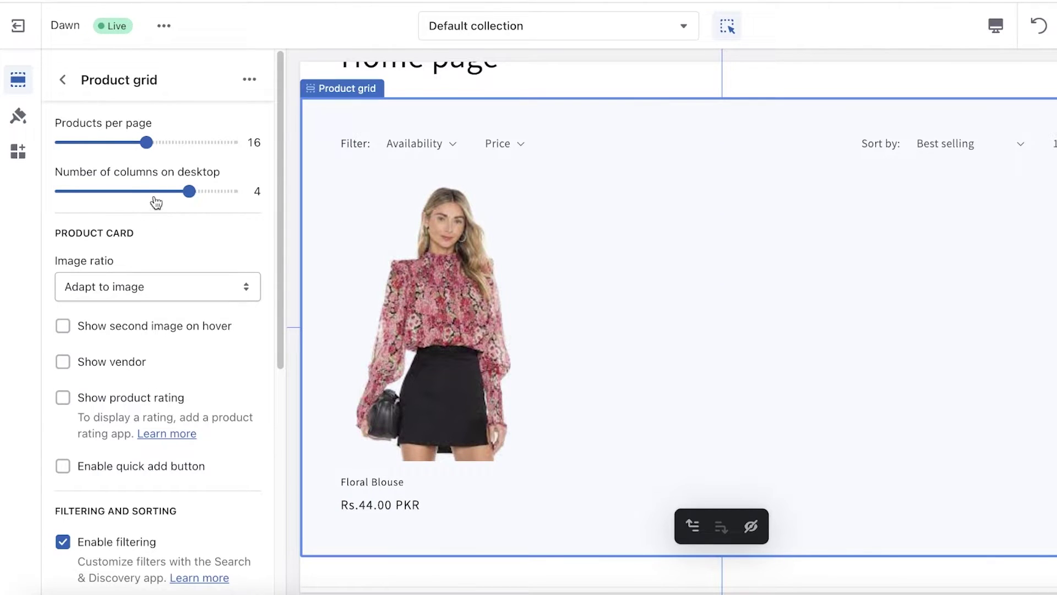
{"action": "scroll", "coordinate": [128, 369], "scroll_direction": "down", "scroll_amount": 7}
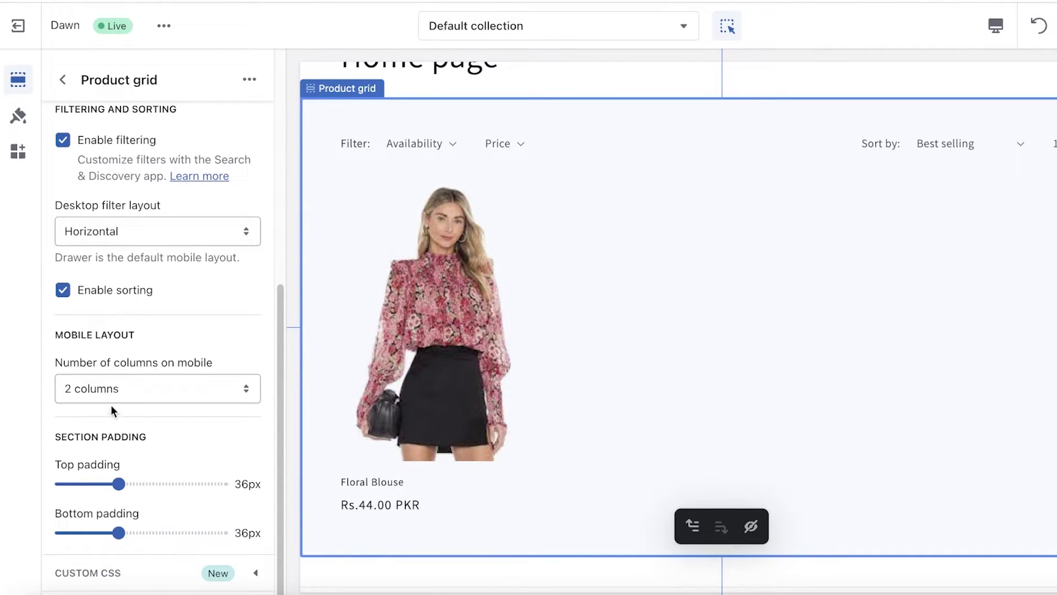
{"action": "left_click", "coordinate": [110, 391]}
{"action": "scroll", "coordinate": [134, 306], "scroll_direction": "up", "scroll_amount": 7}
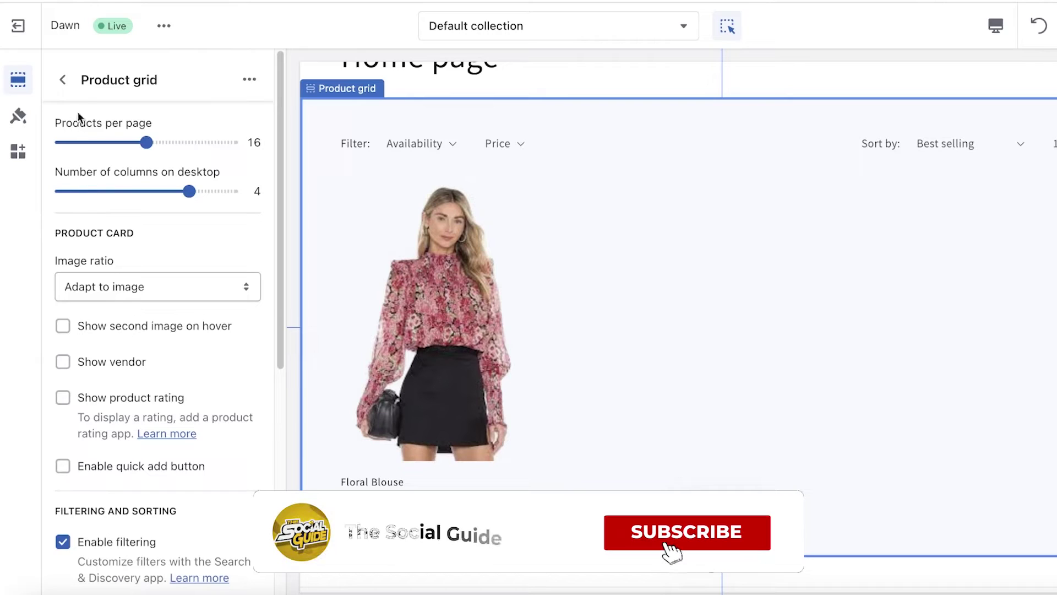
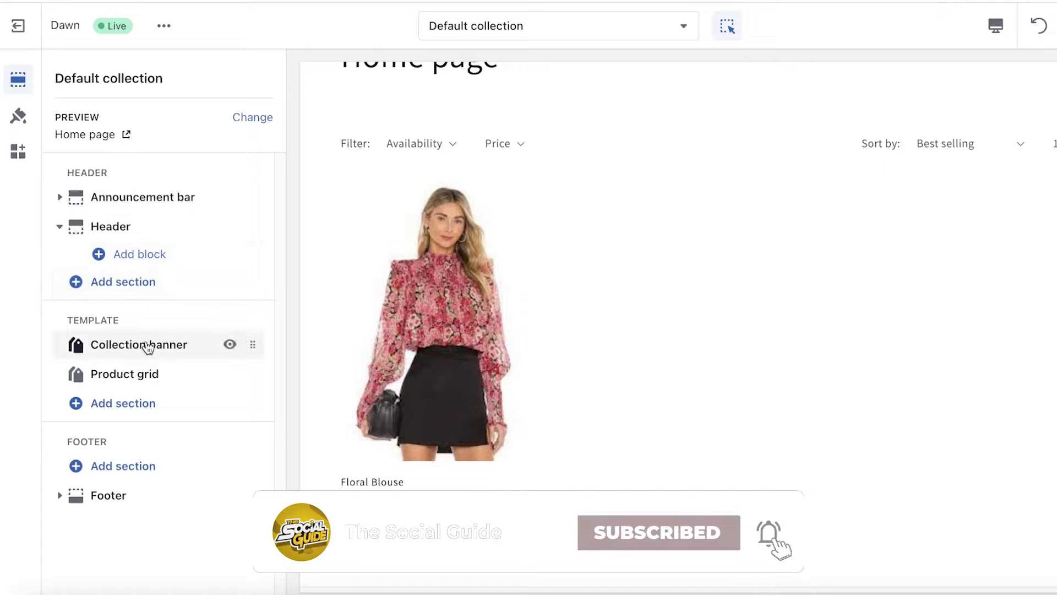
- Hide the Collection banner section and add an Image banner section as the first section of the template
{"action": "left_click", "coordinate": [230, 347]}
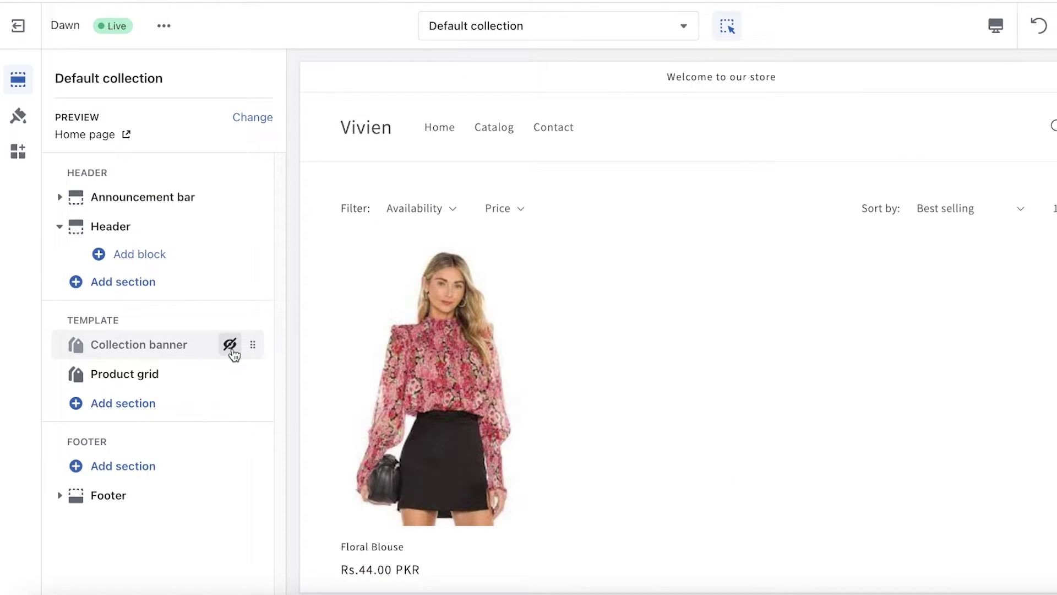
{"action": "left_click", "coordinate": [115, 412]}
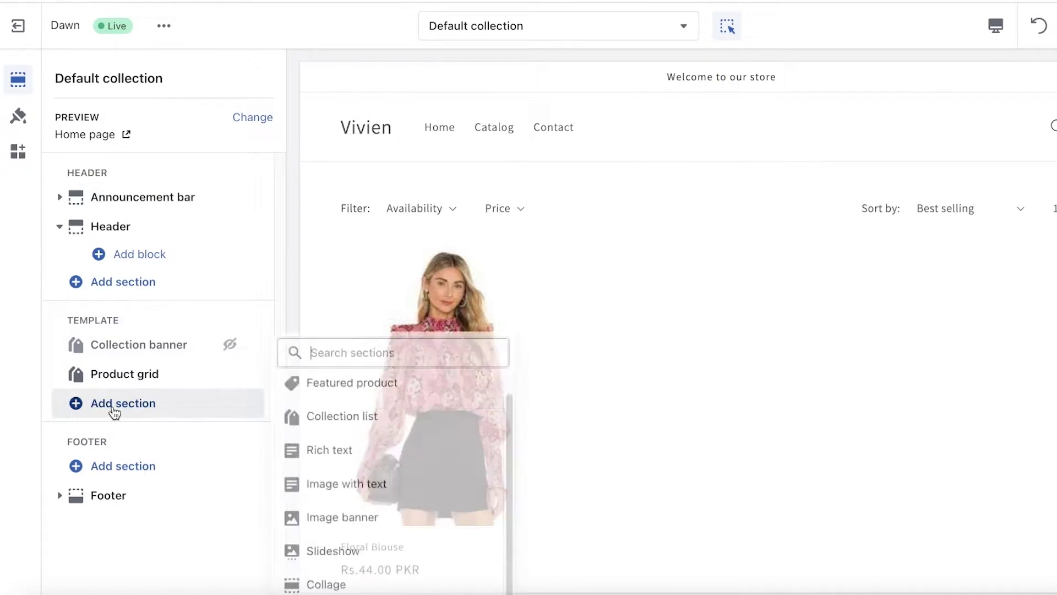
{"action": "left_click", "coordinate": [337, 408]}
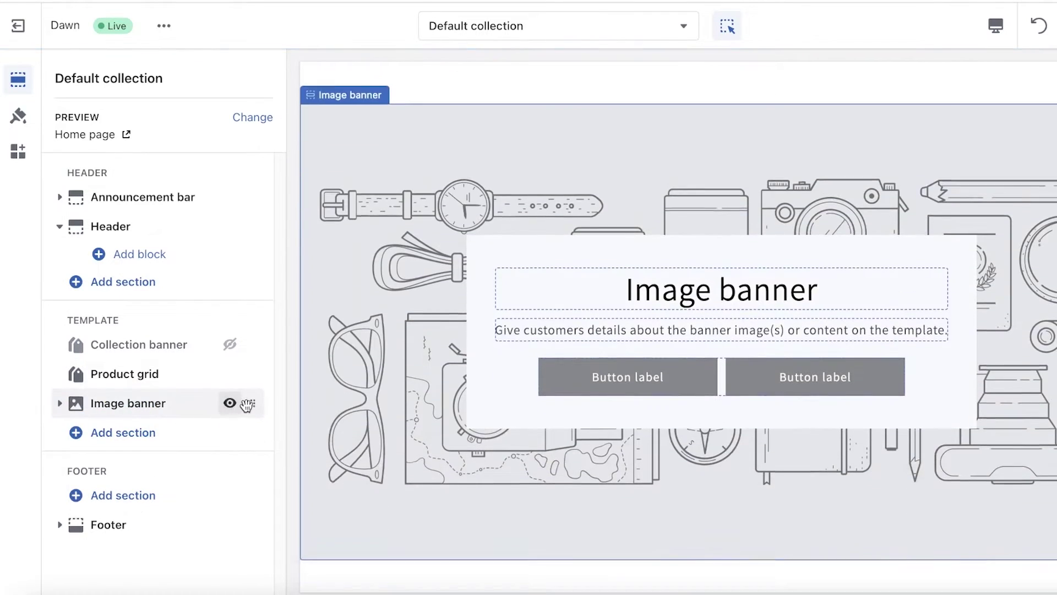
{"action": "left_click_drag", "start_coordinate": [247, 405], "coordinate": [243, 344]}
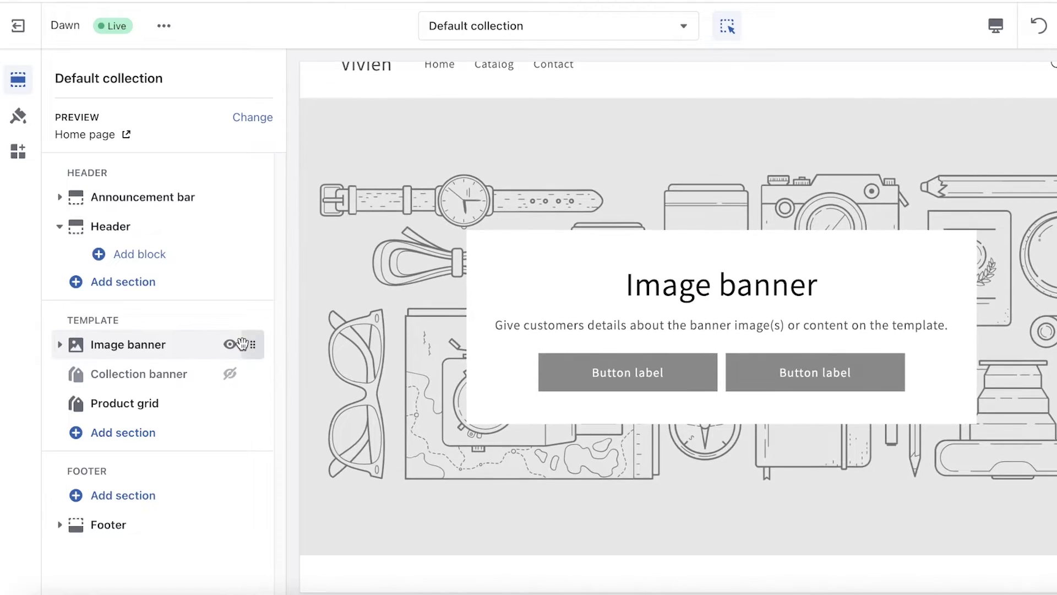
{"action": "scroll", "coordinate": [590, 290], "scroll_direction": "down", "scroll_amount": 5}
{"action": "scroll", "coordinate": [571, 299], "scroll_direction": "up", "scroll_amount": 2}
{"action": "scroll", "coordinate": [594, 275], "scroll_direction": "down", "scroll_amount": 3}
{"action": "scroll", "coordinate": [618, 248], "scroll_direction": "up", "scroll_amount": 10}
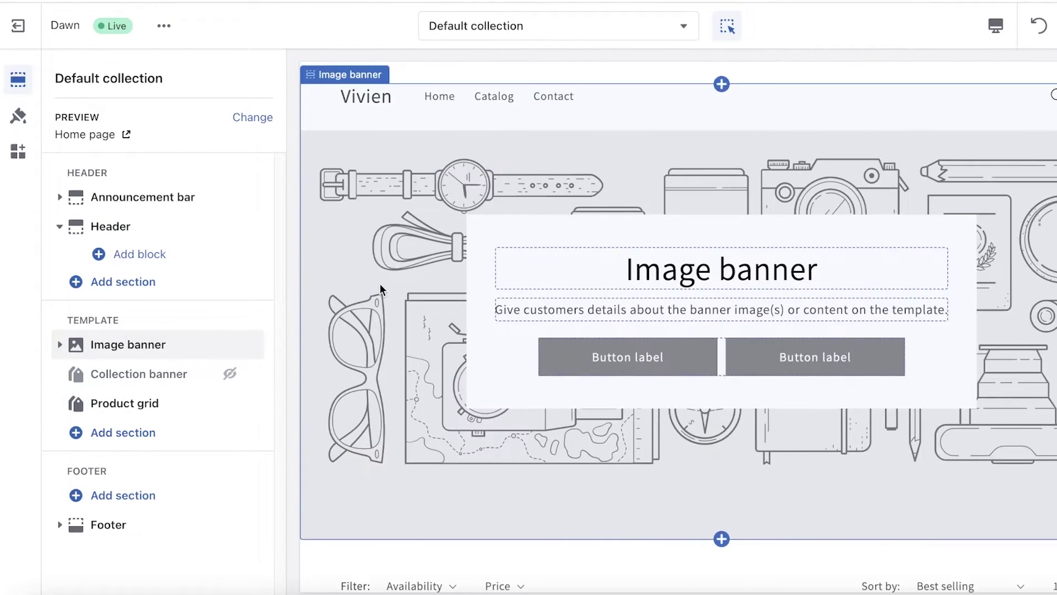
- Start choosing the Image banner's second image, then switch to Google and show the image results for floral blouse
{"action": "left_click", "coordinate": [107, 346]}
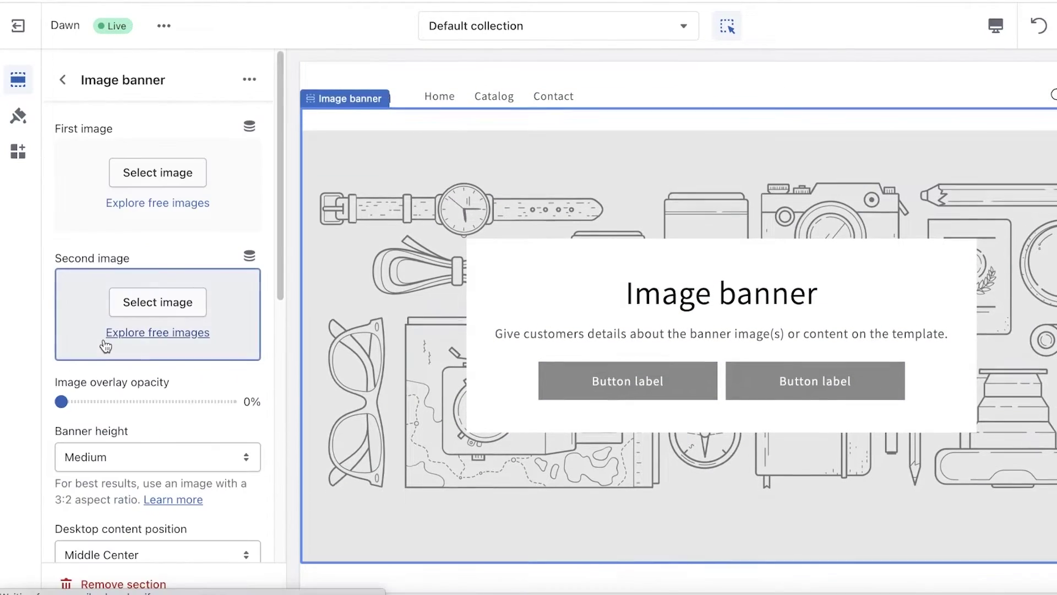
{"action": "left_click", "coordinate": [136, 303]}
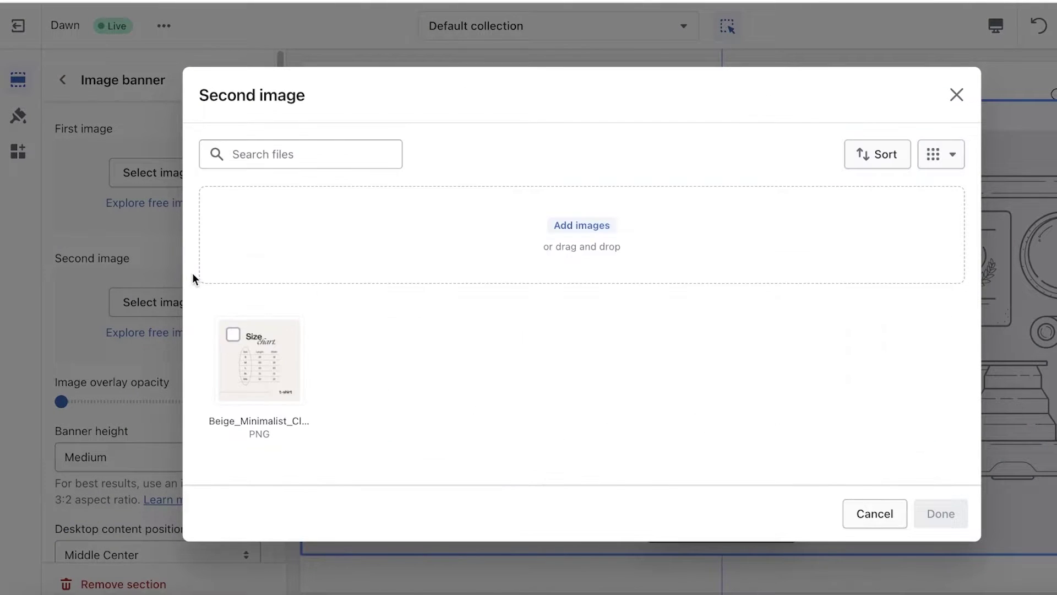
{"action": "left_click", "coordinate": [606, 217]}
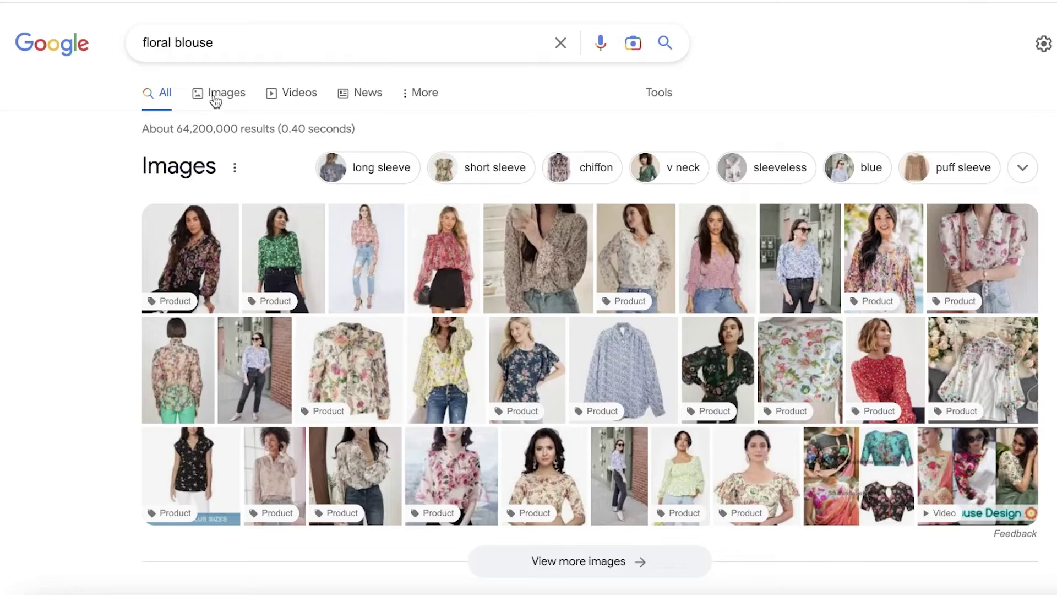
{"action": "left_click", "coordinate": [214, 100]}
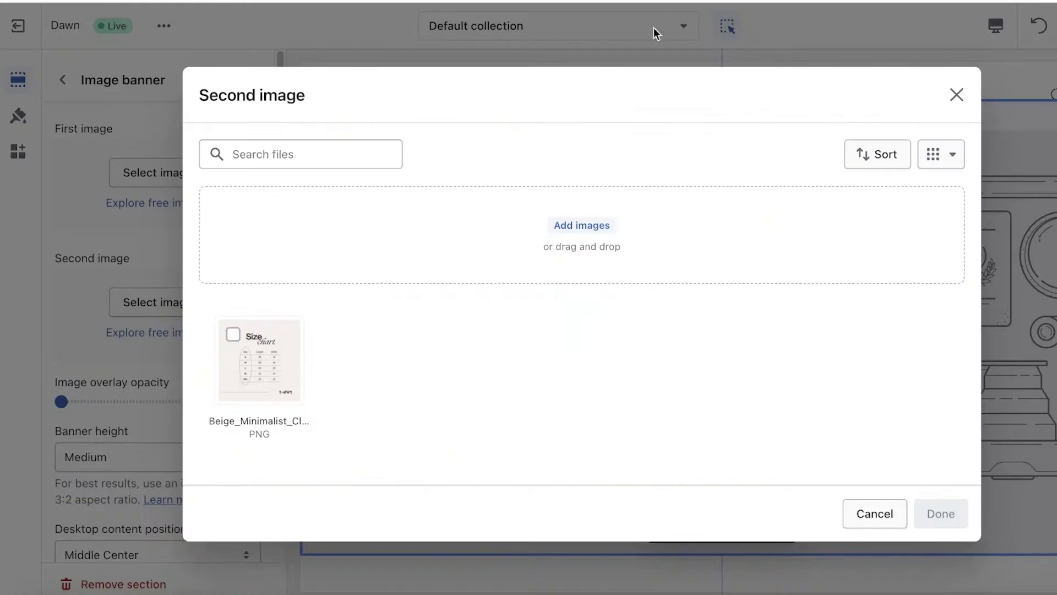
- Upload download (1).jpeg from the Downloads folder and use it as the Image banner's second image
{"action": "left_click", "coordinate": [465, 213]}
{"action": "left_click", "coordinate": [291, 245]}
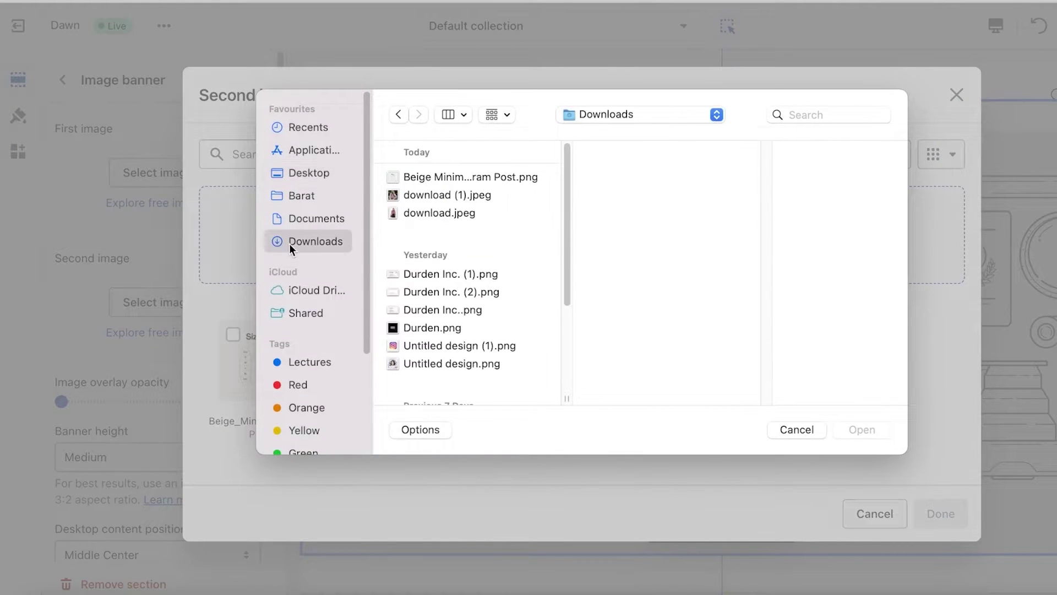
{"action": "left_click", "coordinate": [442, 194]}
{"action": "left_click", "coordinate": [861, 430]}
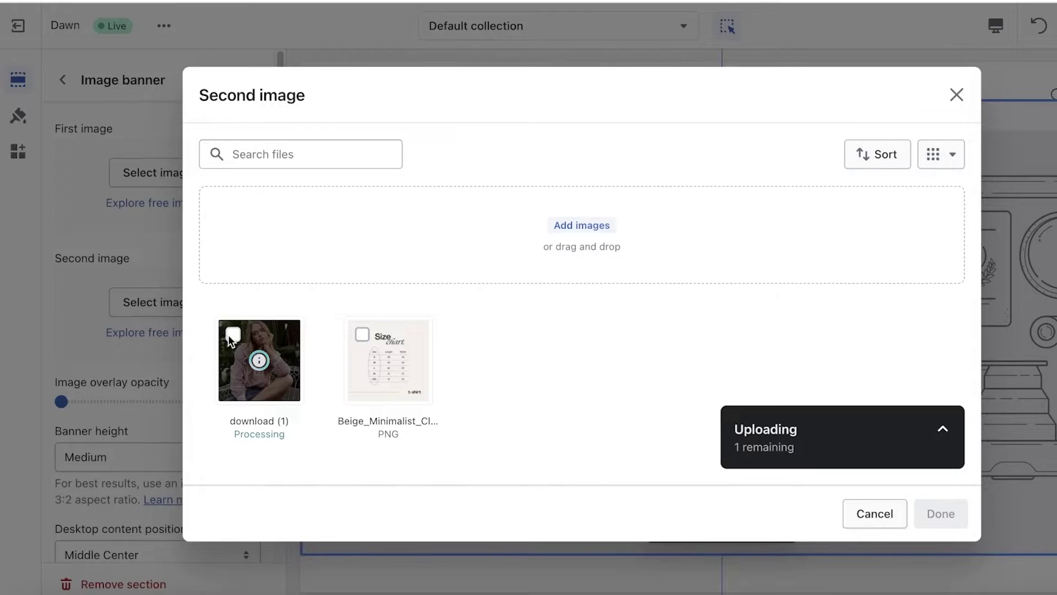
{"action": "left_click", "coordinate": [931, 511]}
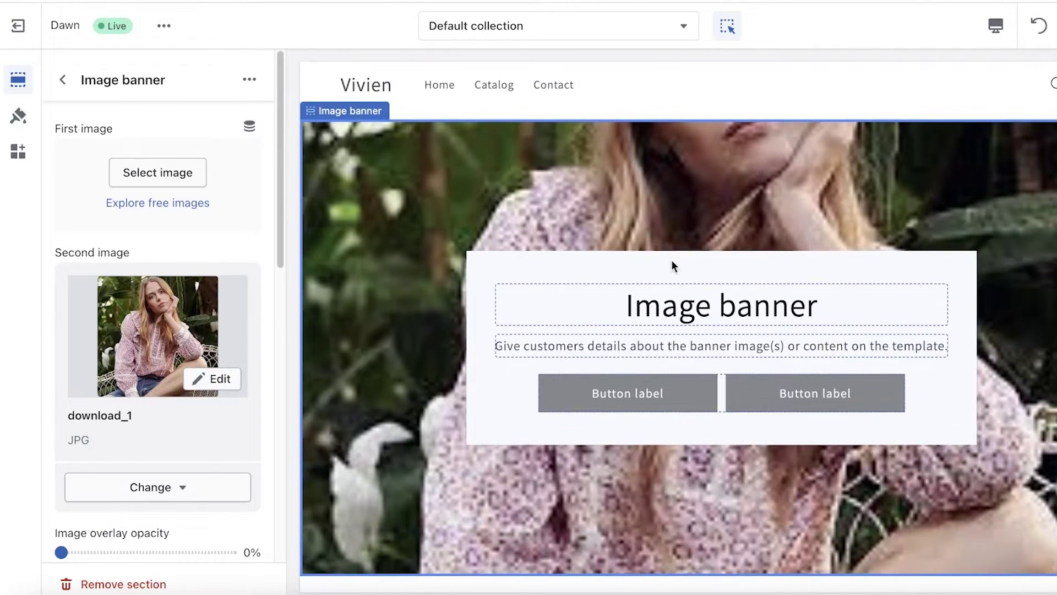
- Look through the Image banner's overlay opacity, first image choices, content position, animation and mobile layout settings, and return to the section list
{"action": "scroll", "coordinate": [163, 385], "scroll_direction": "down", "scroll_amount": 2}
{"action": "left_click_drag", "start_coordinate": [61, 435], "coordinate": [31, 418]}
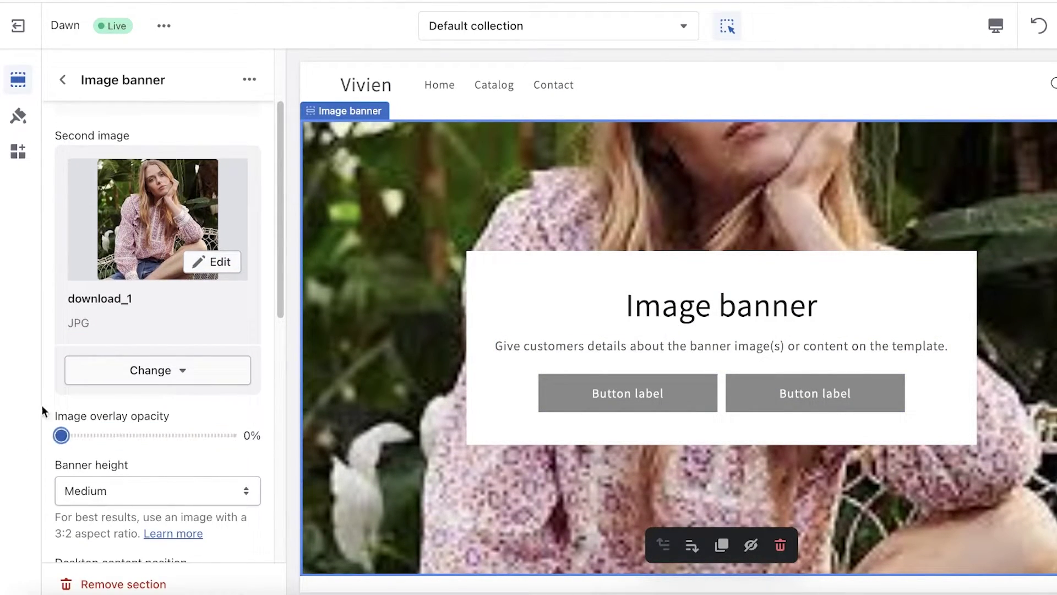
{"action": "scroll", "coordinate": [159, 276], "scroll_direction": "up", "scroll_amount": 2}
{"action": "left_click", "coordinate": [159, 172]}
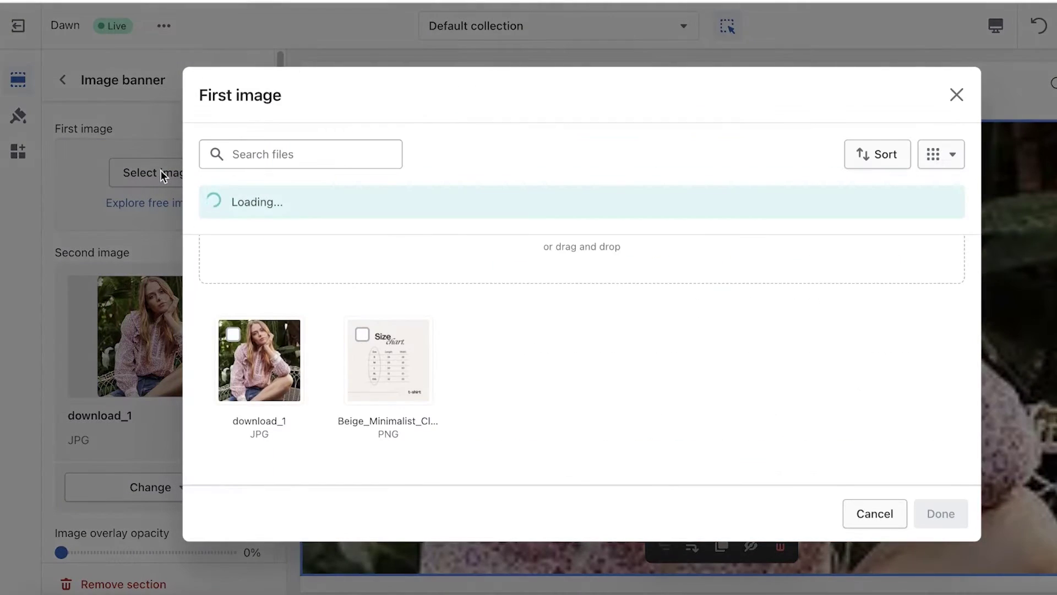
{"action": "left_click", "coordinate": [956, 95]}
{"action": "scroll", "coordinate": [190, 325], "scroll_direction": "down", "scroll_amount": 6}
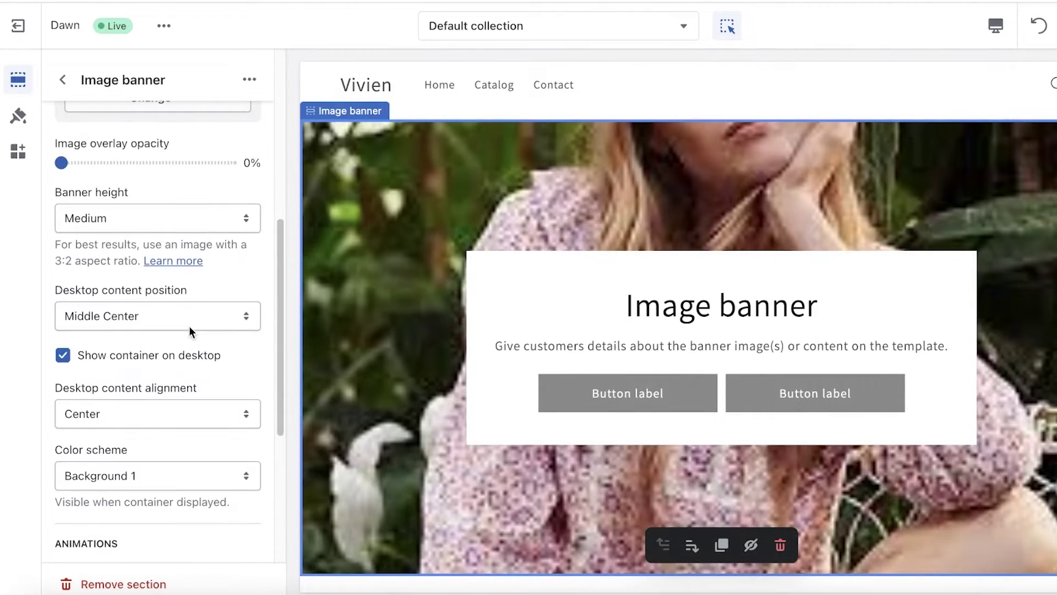
{"action": "scroll", "coordinate": [133, 313], "scroll_direction": "down", "scroll_amount": 5}
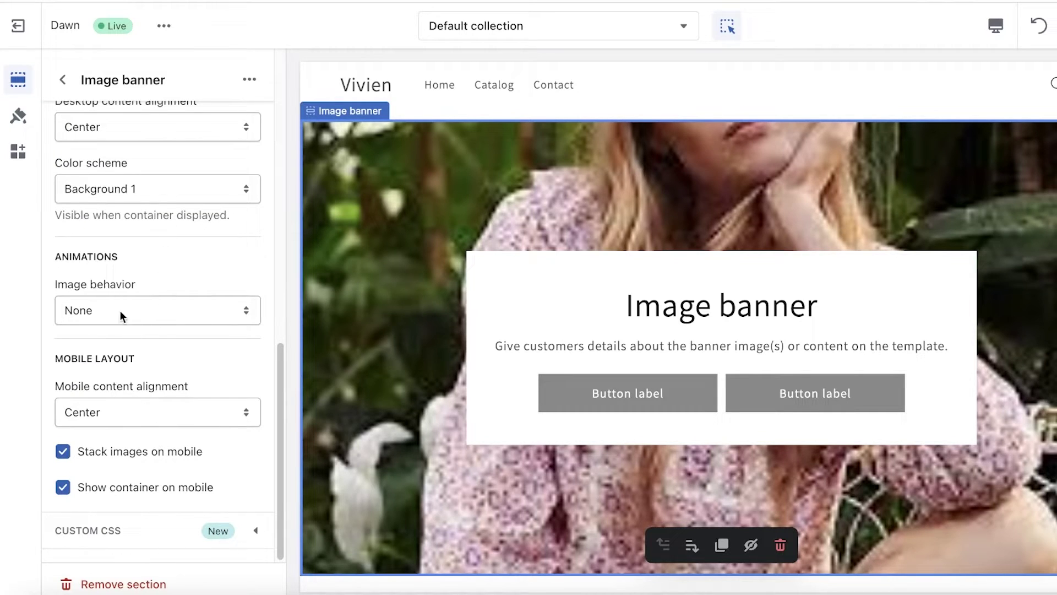
{"action": "left_click", "coordinate": [63, 80]}
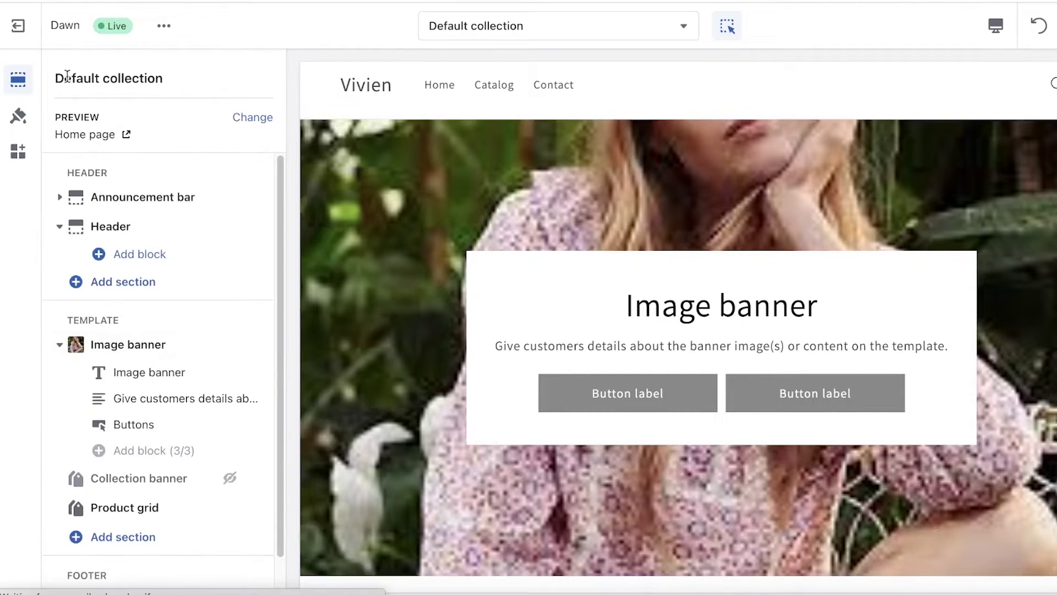
- Check the Image banner's text block and remove the banner's Buttons block
{"action": "left_click", "coordinate": [151, 398]}
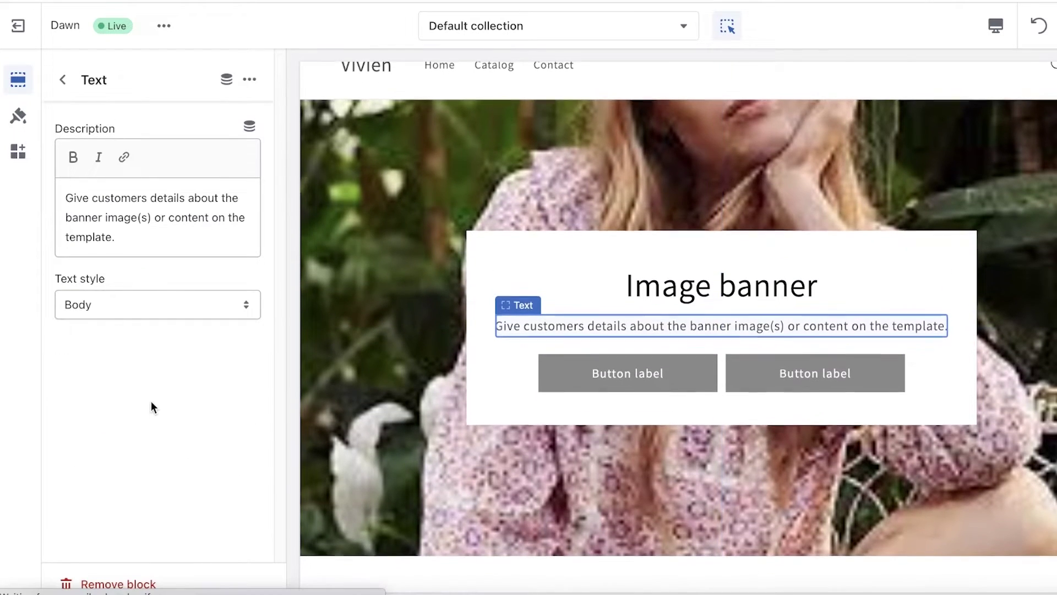
{"action": "left_click", "coordinate": [63, 80]}
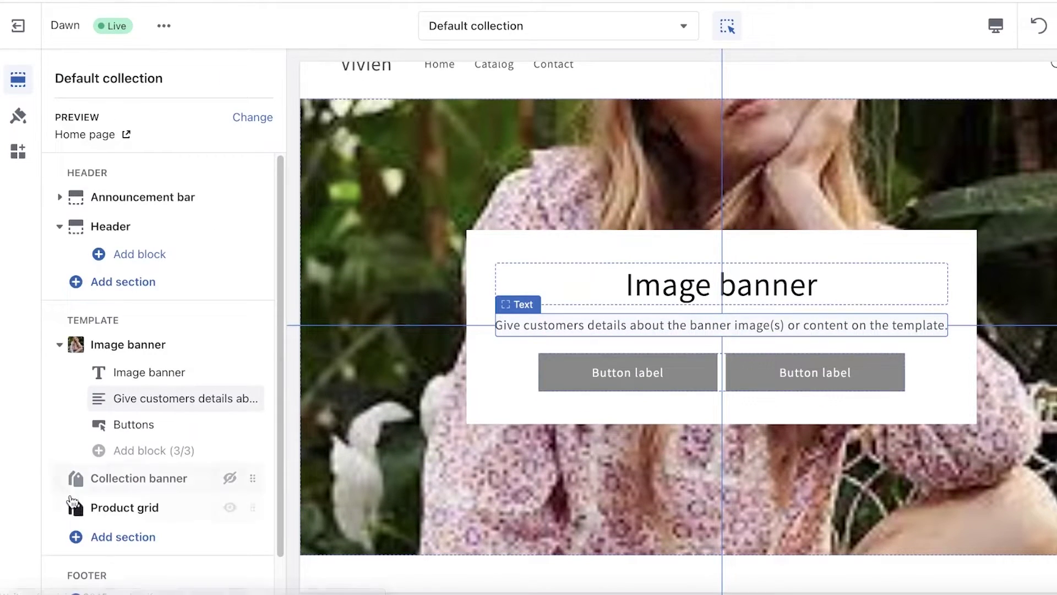
{"action": "right_click", "coordinate": [186, 433]}
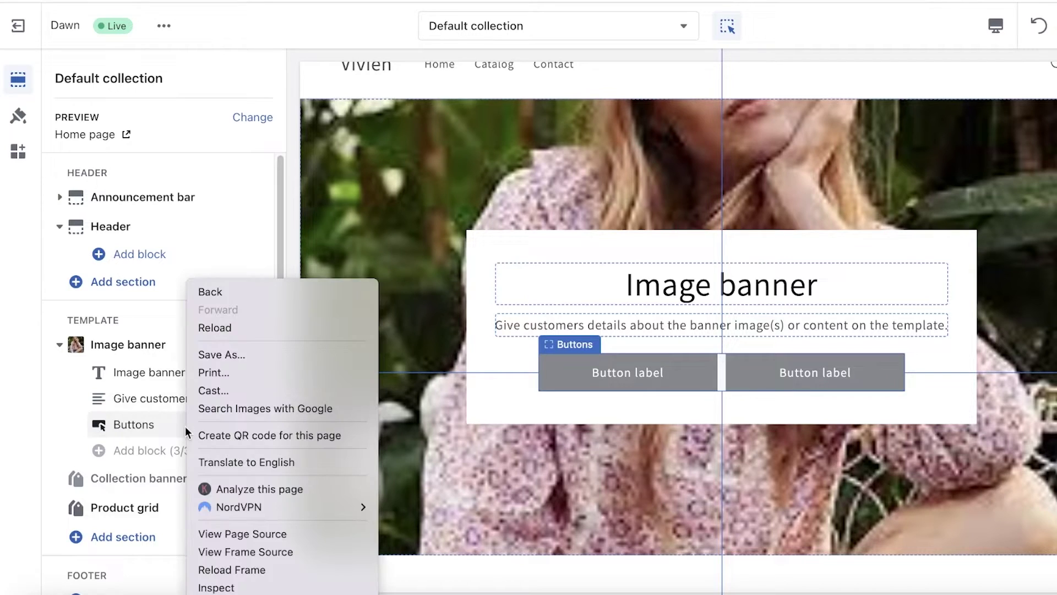
{"action": "left_click", "coordinate": [177, 432]}
{"action": "left_click", "coordinate": [177, 432]}
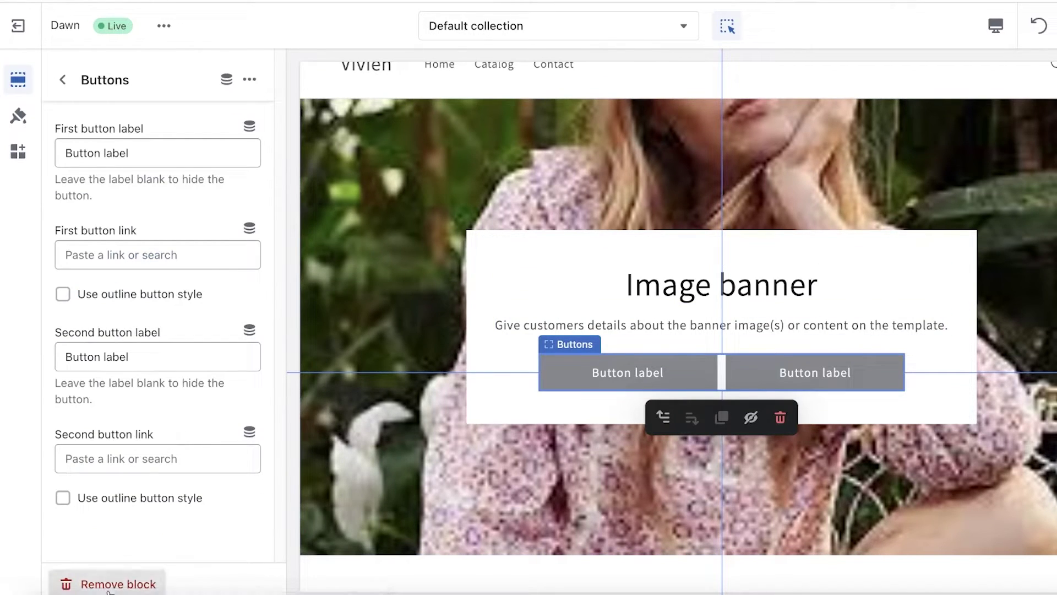
{"action": "left_click", "coordinate": [126, 580]}
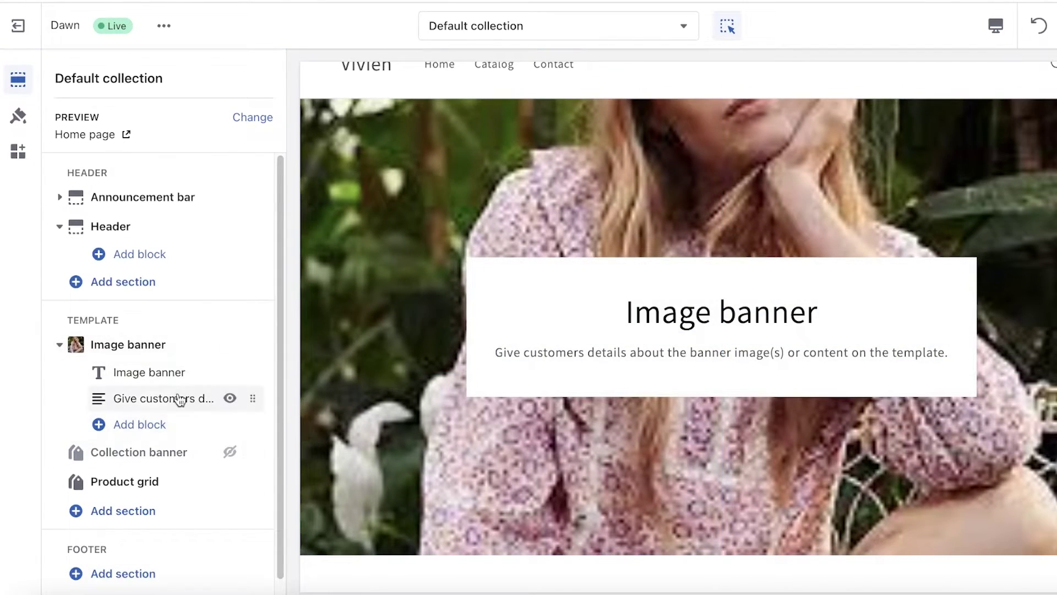
- Change the Image banner's heading to "New Arrivals" and return to the section list
{"action": "left_click", "coordinate": [164, 372]}
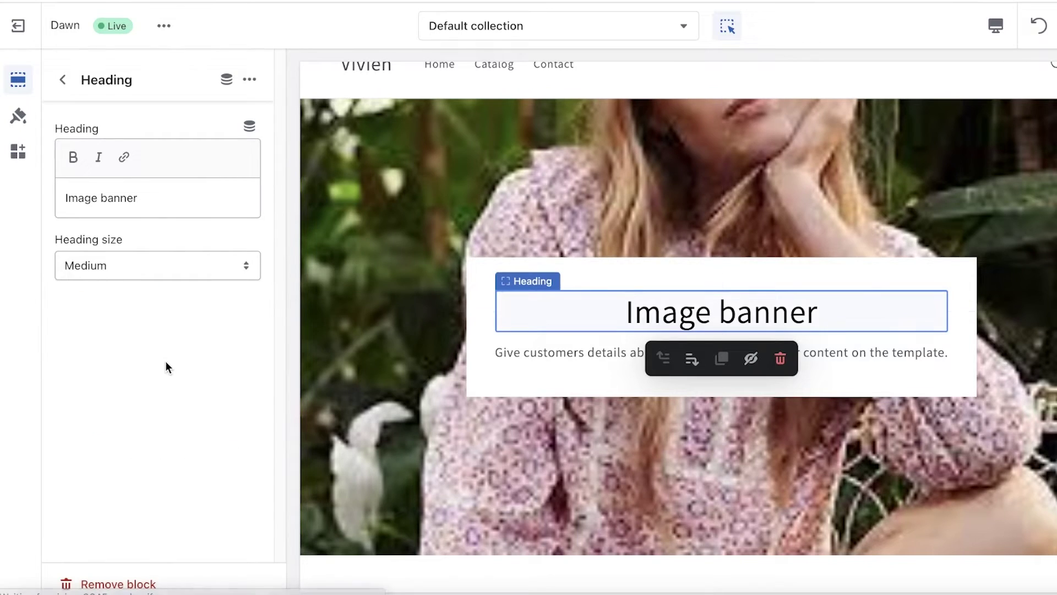
{"action": "triple_click", "coordinate": [108, 204]}
{"action": "type", "text": "New Arrivals"}
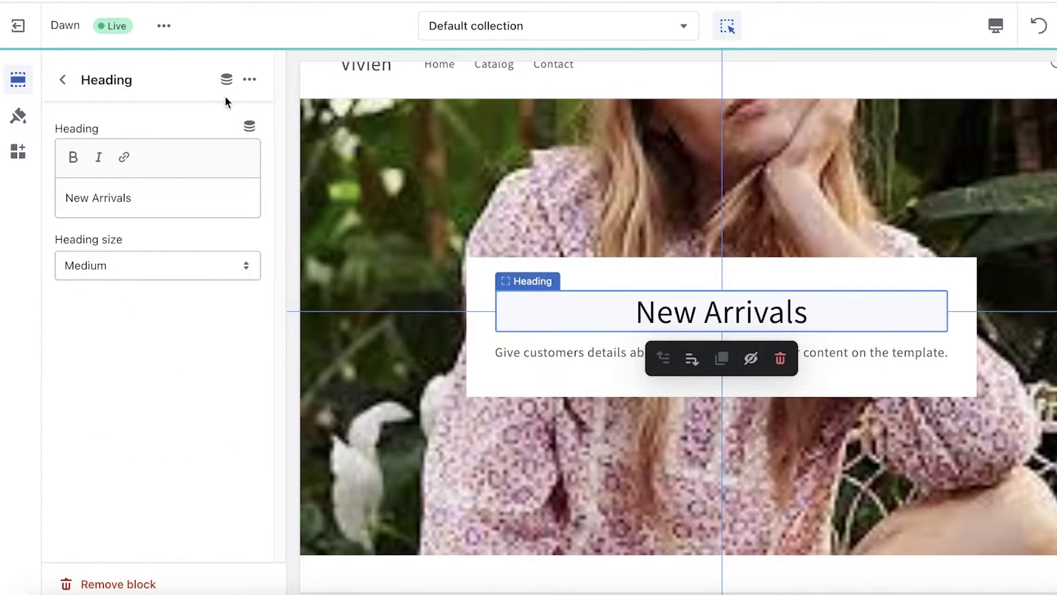
{"action": "left_click", "coordinate": [62, 79]}
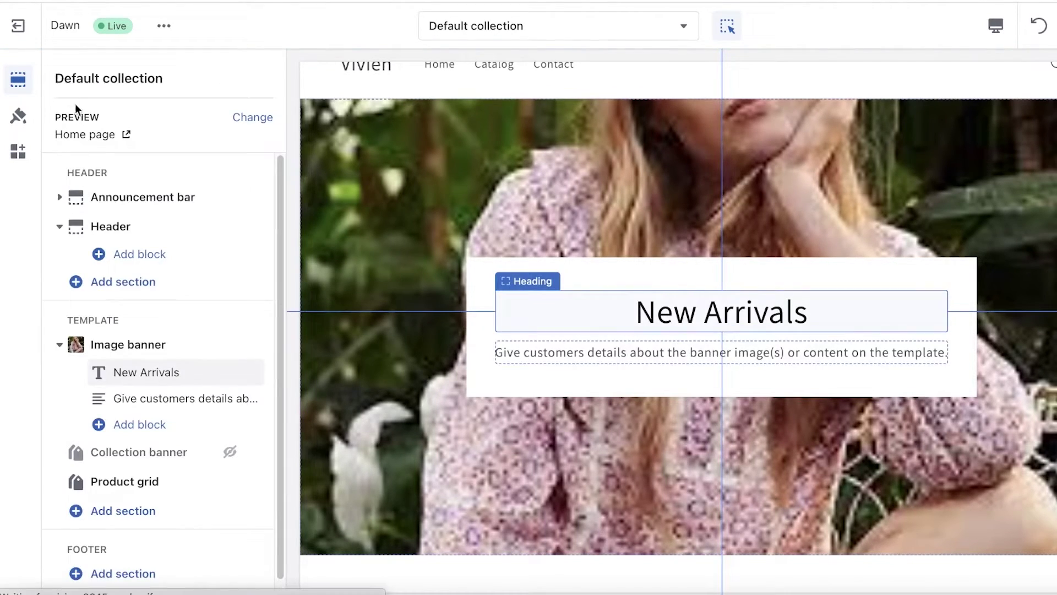
- Replace the Image banner's description text with "Buy the latest styles"
{"action": "left_click", "coordinate": [137, 398]}
{"action": "left_click", "coordinate": [142, 219]}
{"action": "left_click_drag", "start_coordinate": [134, 241], "coordinate": [46, 166]}
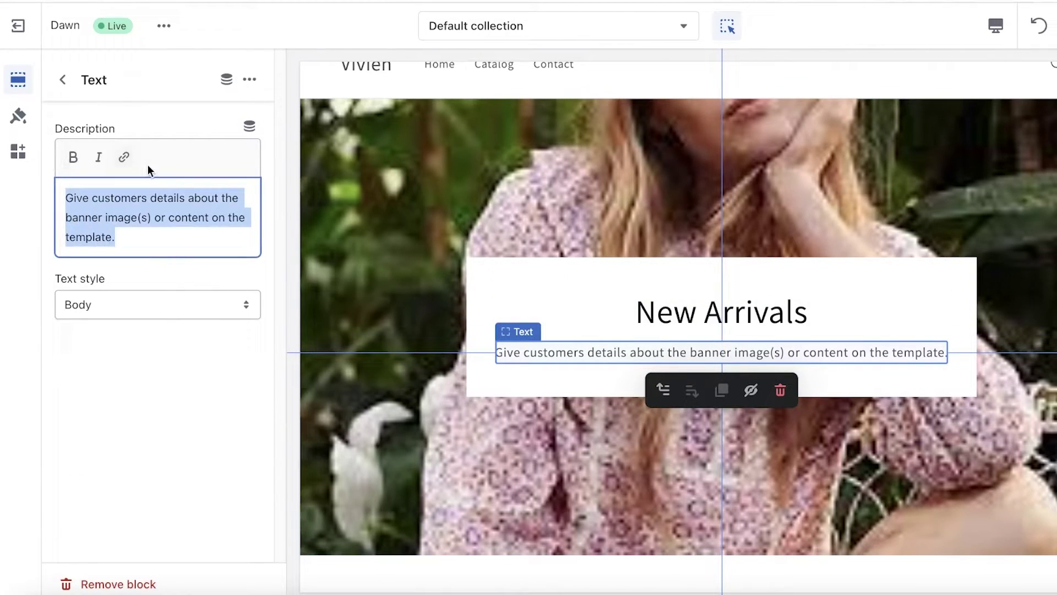
{"action": "type", "text": "\\"}
{"action": "key", "text": "BackSpace"}
{"action": "type", "text": "Buy the latest styles"}
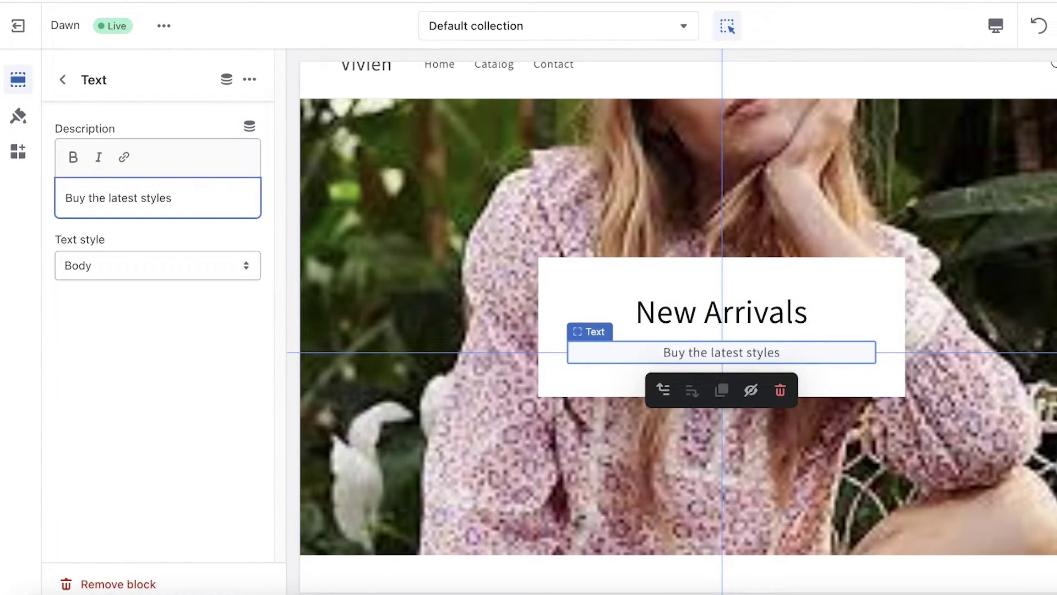
- Return to the section list, save the default collection template, and check the collection page preview from banner to footer
{"action": "left_click", "coordinate": [58, 88]}
{"action": "scroll", "coordinate": [721, 268], "scroll_direction": "down", "scroll_amount": 12}
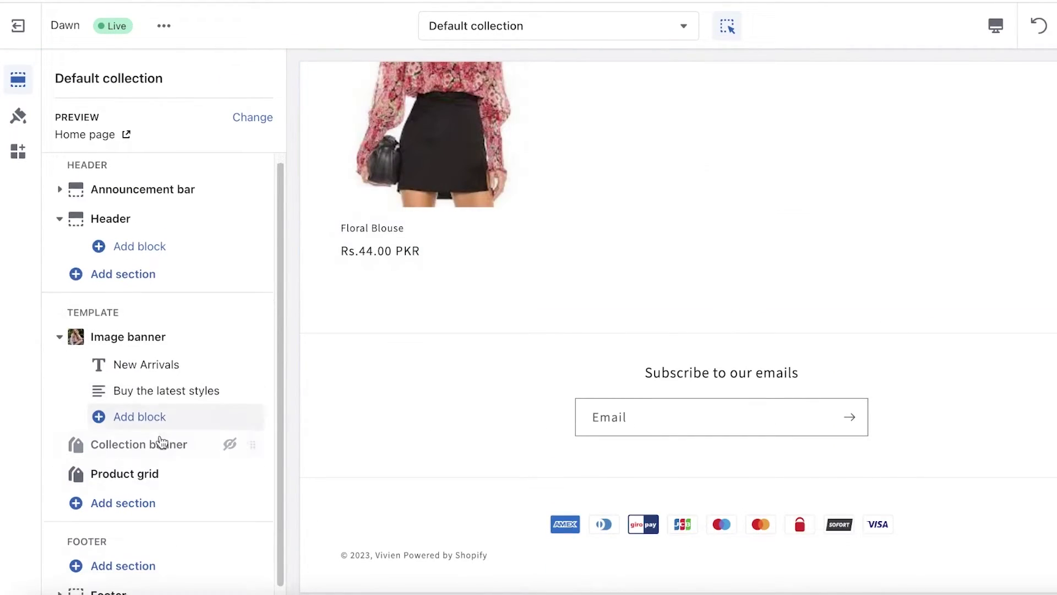
{"action": "scroll", "coordinate": [130, 302], "scroll_direction": "down", "scroll_amount": 1}
{"action": "scroll", "coordinate": [213, 281], "scroll_direction": "up", "scroll_amount": 1}
{"action": "scroll", "coordinate": [547, 254], "scroll_direction": "up", "scroll_amount": 3}
{"action": "scroll", "coordinate": [547, 254], "scroll_direction": "up", "scroll_amount": 10}
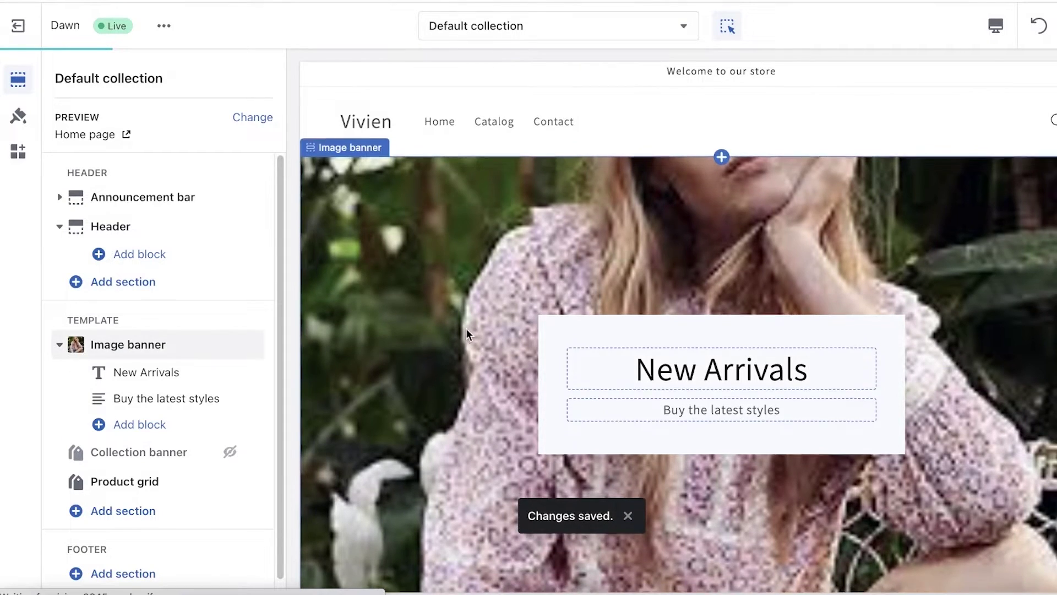
{"action": "scroll", "coordinate": [562, 273], "scroll_direction": "down", "scroll_amount": 5}
{"action": "scroll", "coordinate": [540, 296], "scroll_direction": "up", "scroll_amount": 2}
{"action": "scroll", "coordinate": [539, 296], "scroll_direction": "down", "scroll_amount": 4}
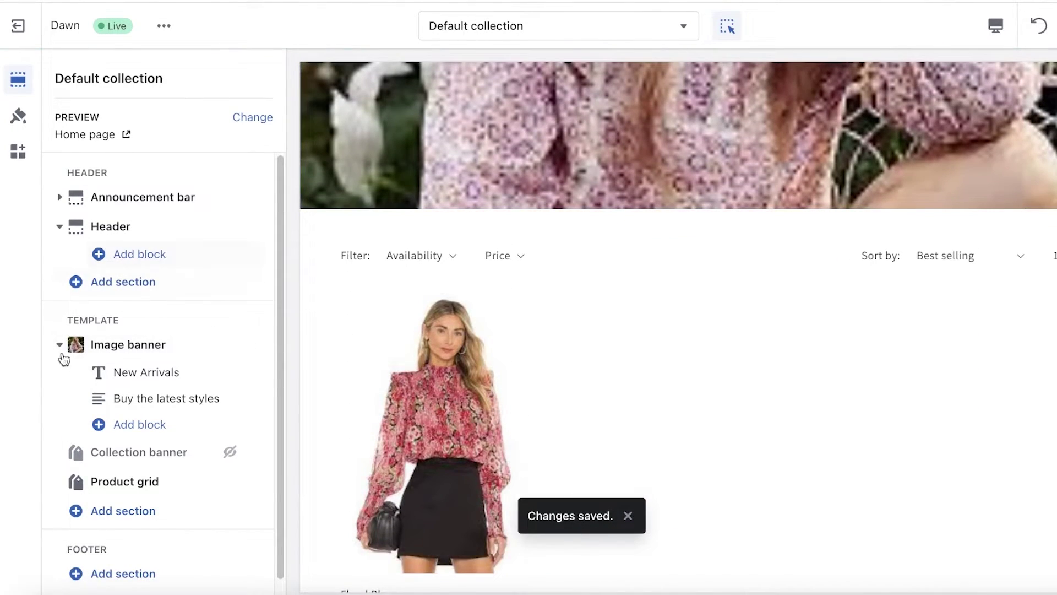
{"action": "left_click", "coordinate": [487, 27]}
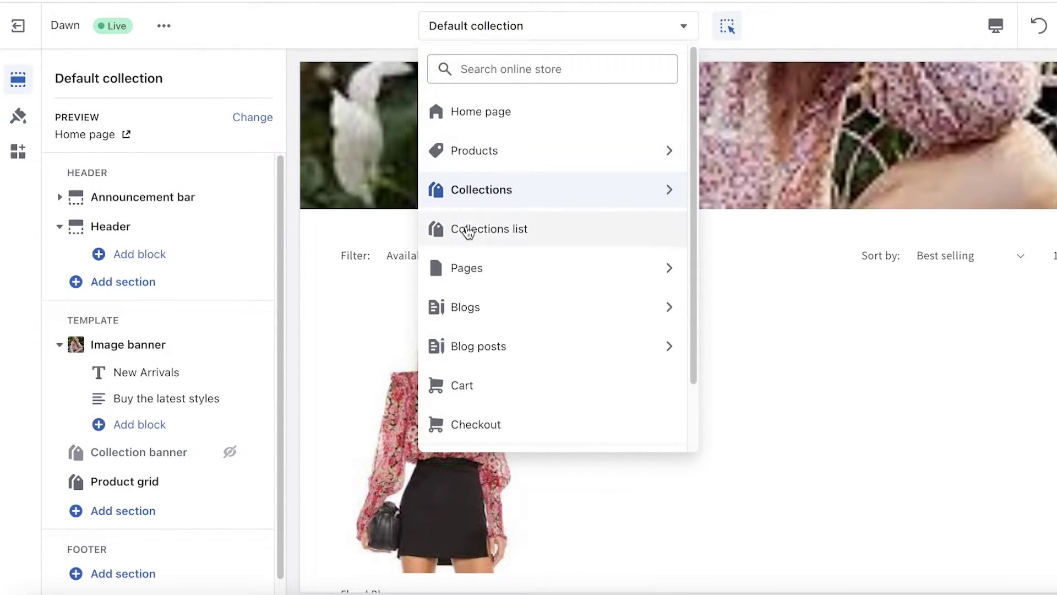
{"action": "left_click", "coordinate": [538, 196]}
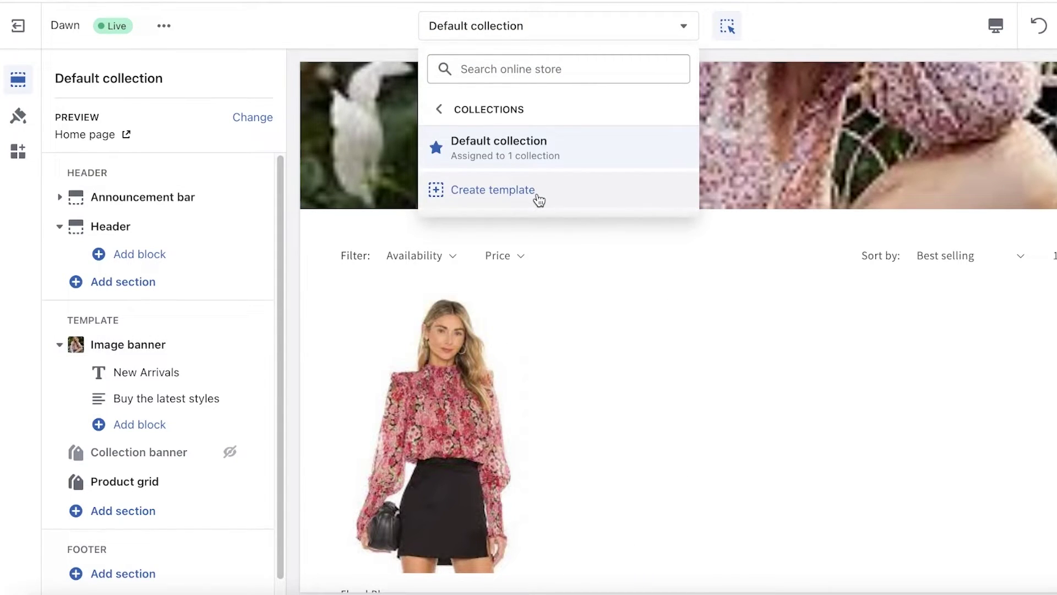
{"action": "left_click", "coordinate": [538, 197]}
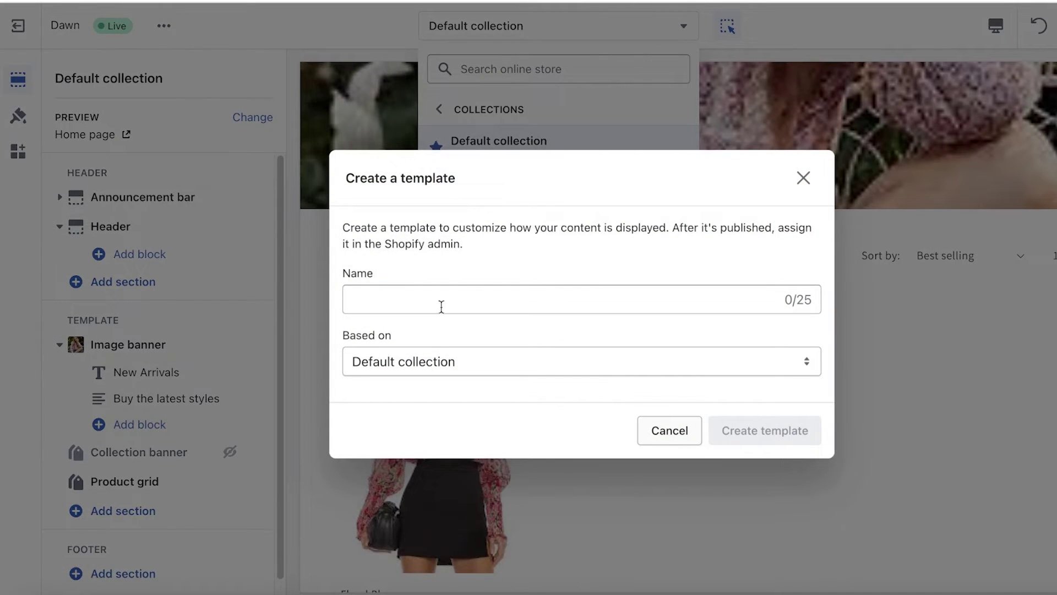
{"action": "left_click", "coordinate": [425, 362]}
{"action": "left_click", "coordinate": [424, 363]}
{"action": "left_click", "coordinate": [424, 364]}
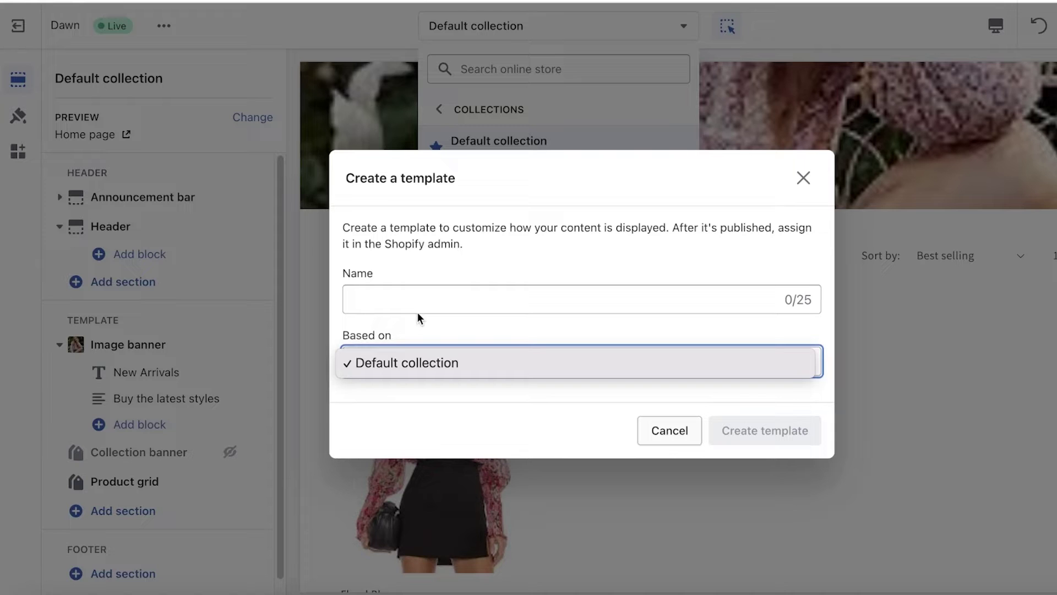
{"action": "left_click", "coordinate": [687, 2]}
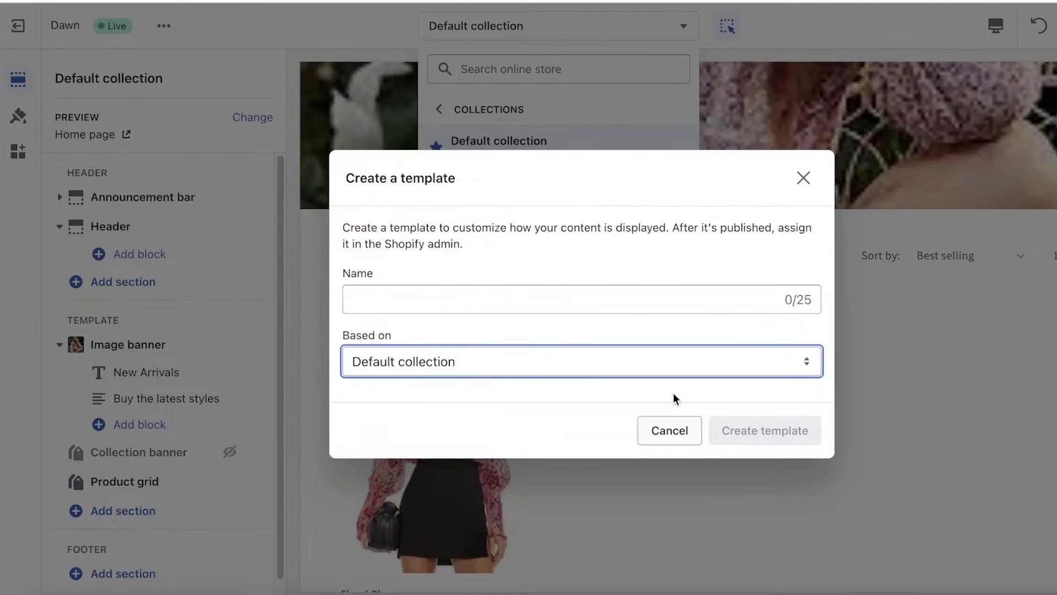
{"action": "left_click", "coordinate": [669, 424]}
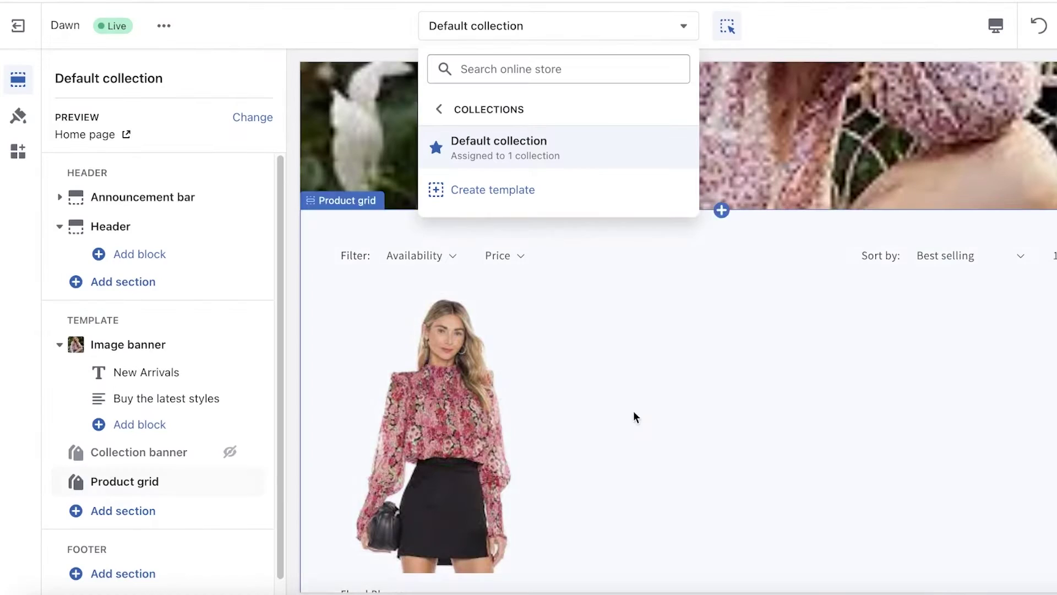
- Leave the theme editor and look through the Winter Sweater product's details in the store admin
{"action": "left_click", "coordinate": [7, 39]}
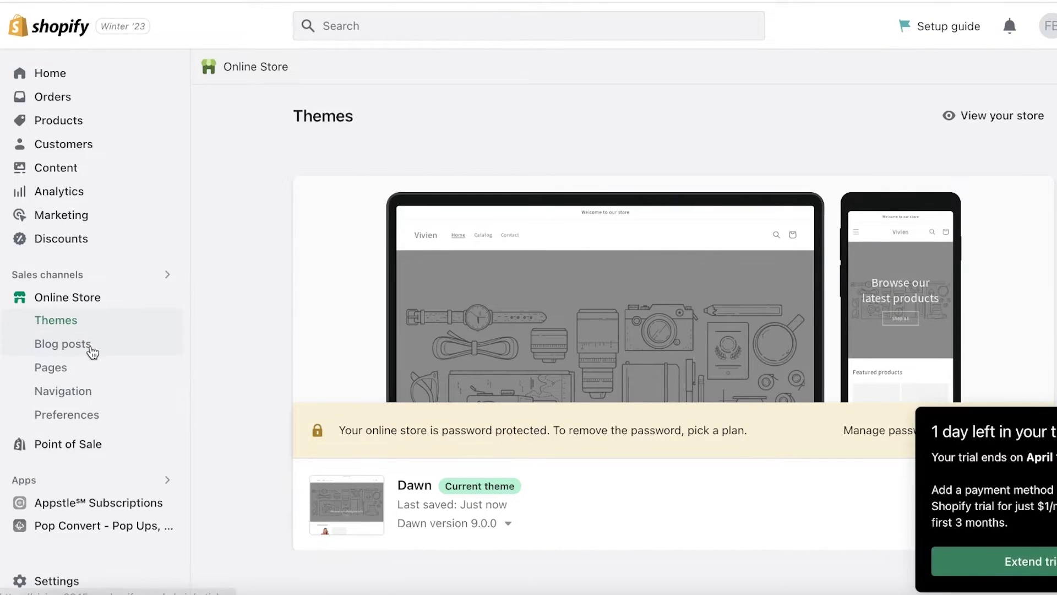
{"action": "left_click", "coordinate": [70, 119]}
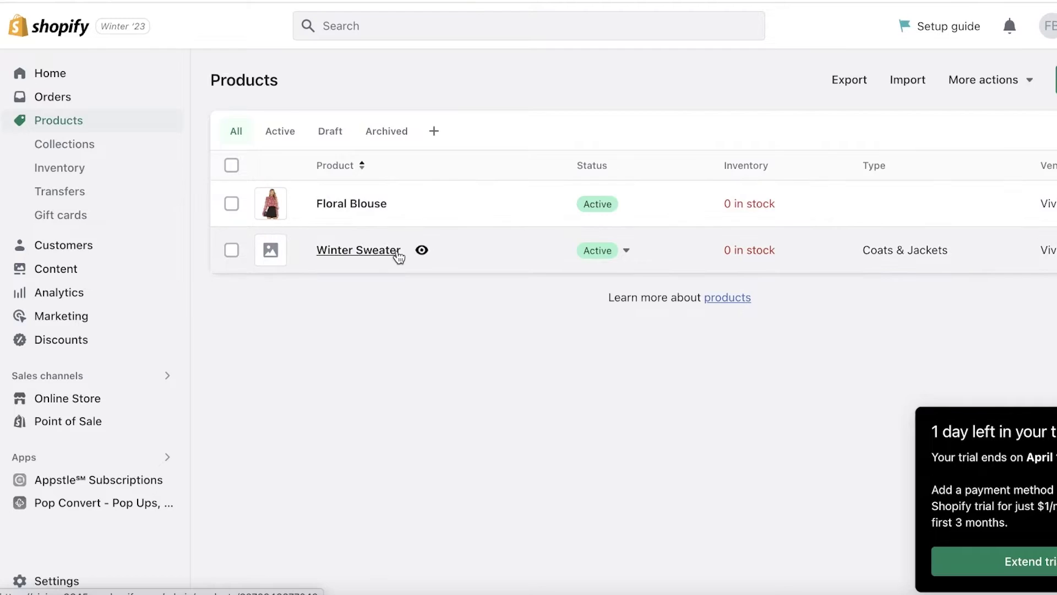
{"action": "left_click", "coordinate": [392, 252]}
{"action": "scroll", "coordinate": [508, 252], "scroll_direction": "down", "scroll_amount": 8}
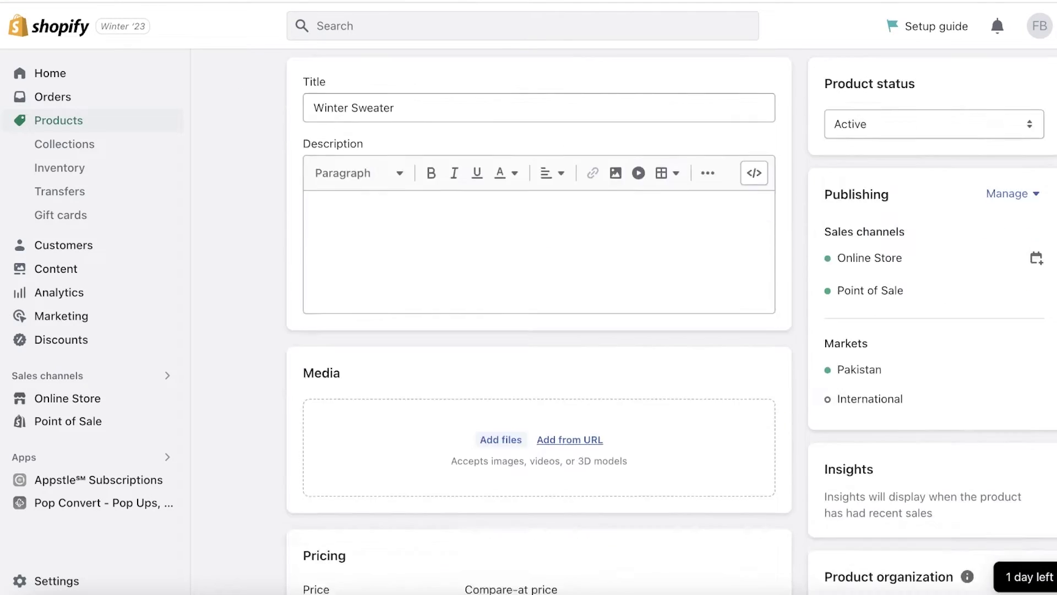
{"action": "scroll", "coordinate": [909, 323], "scroll_direction": "down", "scroll_amount": 1}
- Create a new collection titled "Sale" with the Manual collection type and save it
{"action": "left_click", "coordinate": [835, 400]}
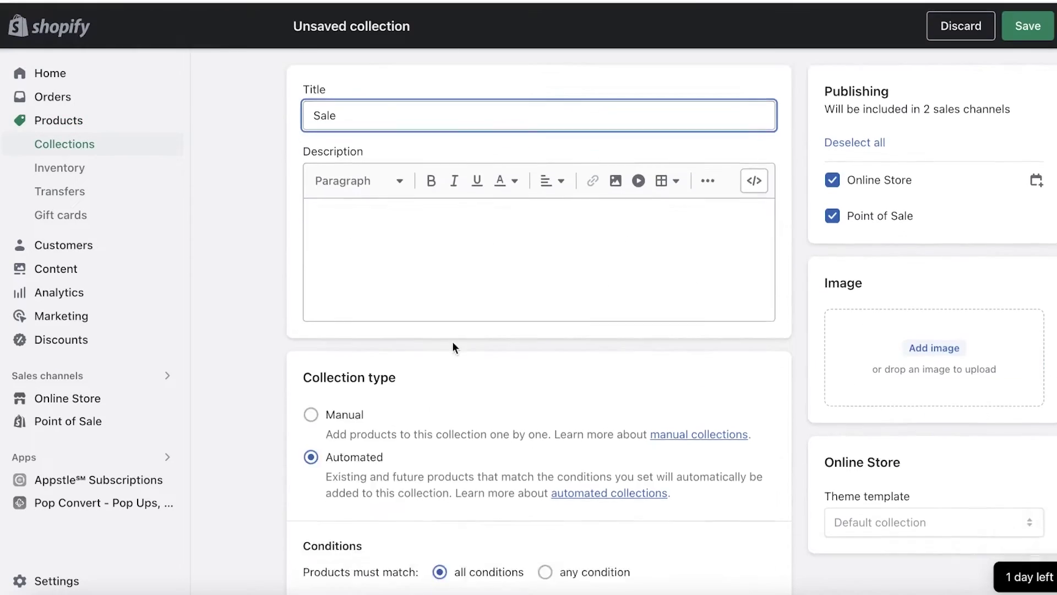
{"action": "scroll", "coordinate": [384, 296], "scroll_direction": "down", "scroll_amount": 2}
{"action": "scroll", "coordinate": [384, 296], "scroll_direction": "up", "scroll_amount": 2}
{"action": "scroll", "coordinate": [349, 340], "scroll_direction": "up", "scroll_amount": 1}
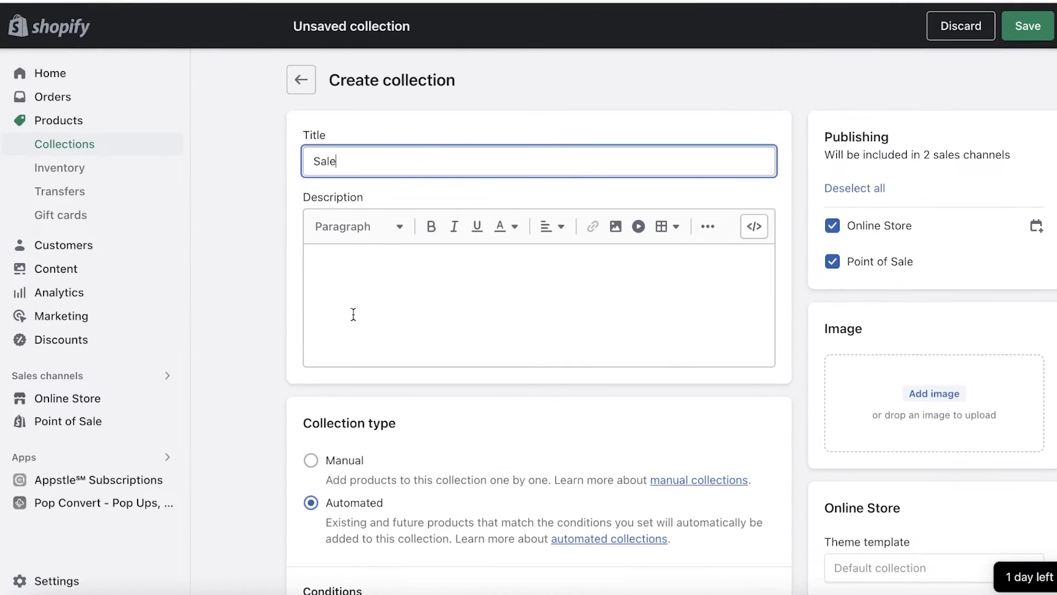
{"action": "left_click", "coordinate": [313, 471]}
{"action": "scroll", "coordinate": [329, 463], "scroll_direction": "down", "scroll_amount": 3}
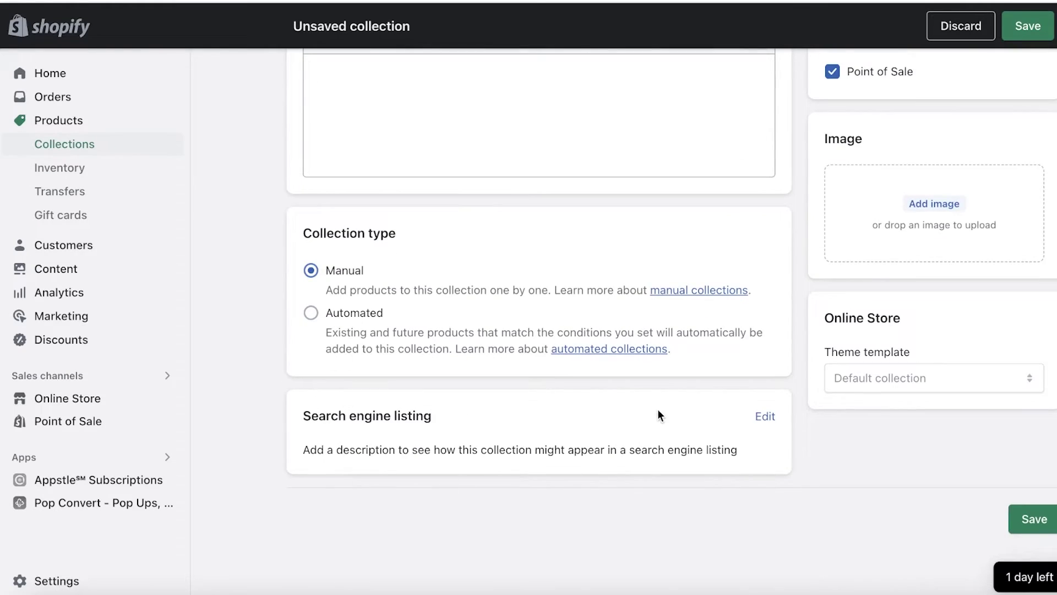
{"action": "scroll", "coordinate": [567, 380], "scroll_direction": "up", "scroll_amount": 3}
{"action": "scroll", "coordinate": [627, 424], "scroll_direction": "down", "scroll_amount": 3}
{"action": "left_click", "coordinate": [1041, 520]}
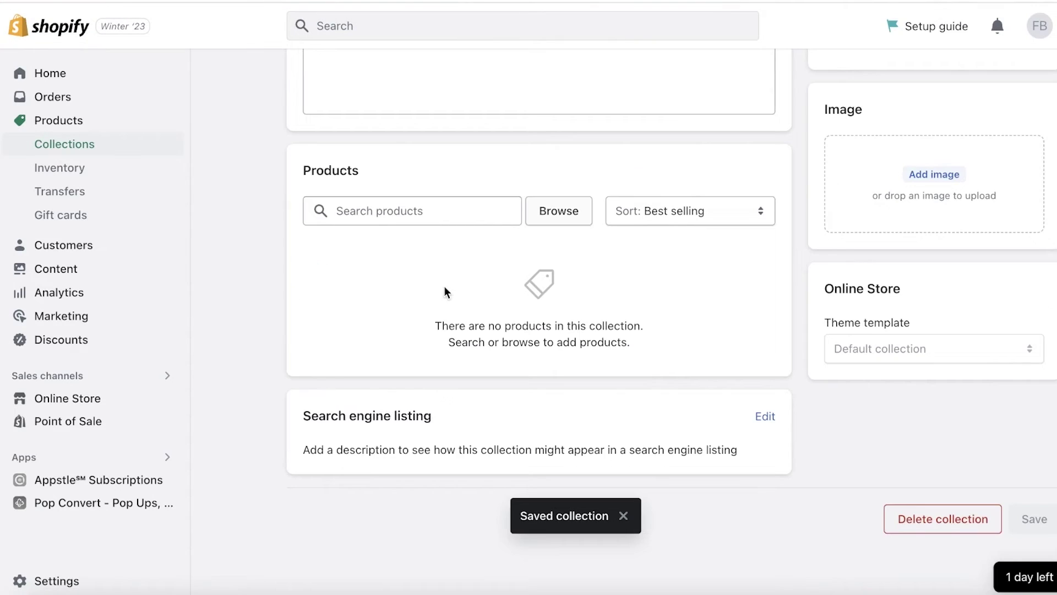
- Add the Winter Sweater product to the Sale collection and check the collection's product list
{"action": "left_click", "coordinate": [456, 205]}
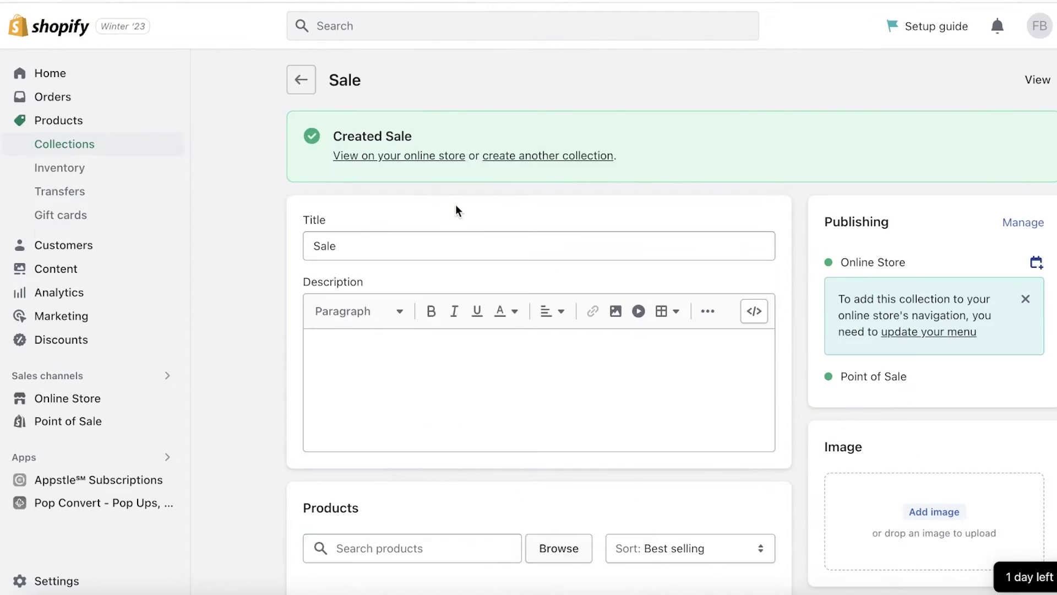
{"action": "scroll", "coordinate": [455, 204], "scroll_direction": "down", "scroll_amount": 3}
{"action": "left_click", "coordinate": [376, 363]}
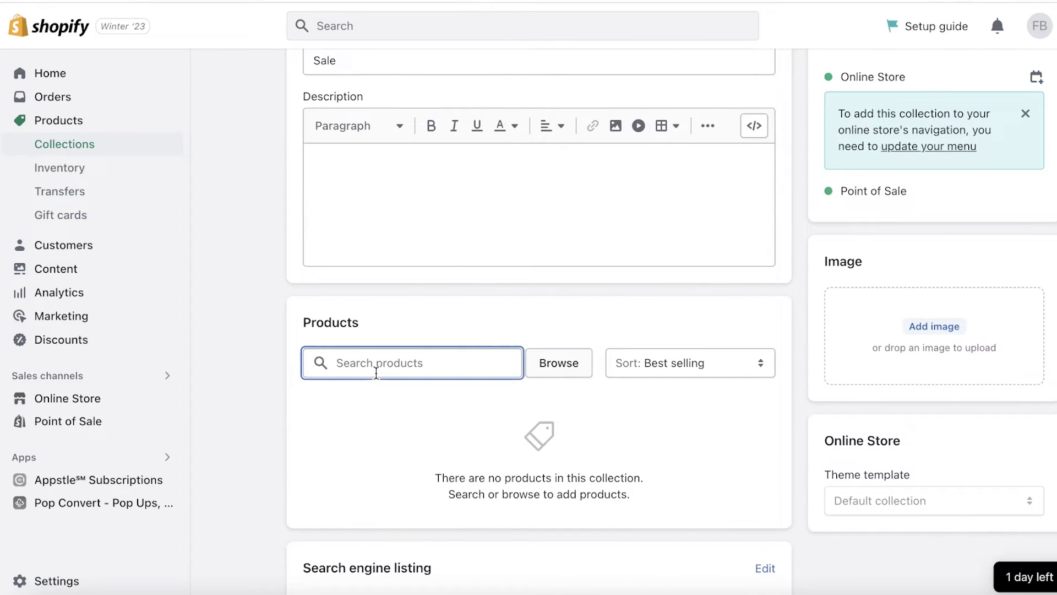
{"action": "type", "text": "s"}
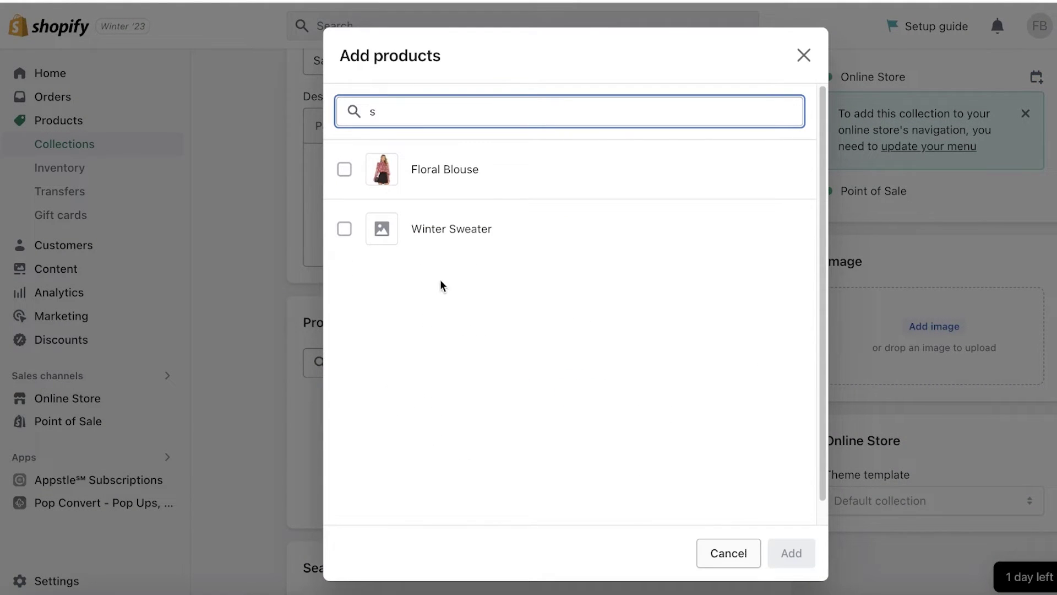
{"action": "left_click", "coordinate": [493, 187]}
{"action": "left_click", "coordinate": [494, 209]}
{"action": "left_click", "coordinate": [490, 189]}
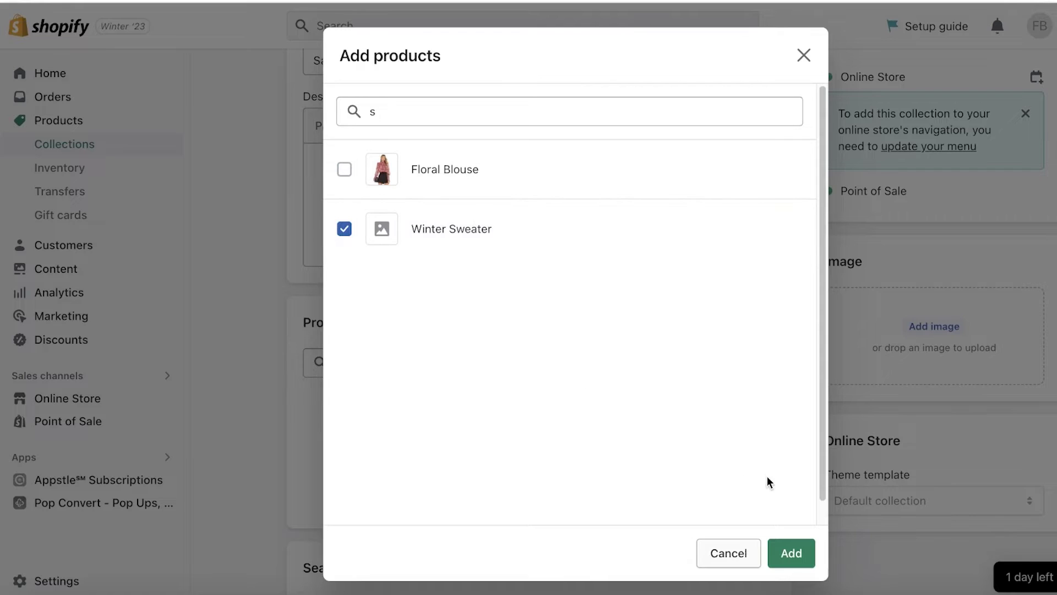
{"action": "left_click", "coordinate": [790, 552]}
{"action": "scroll", "coordinate": [893, 315], "scroll_direction": "up", "scroll_amount": 3}
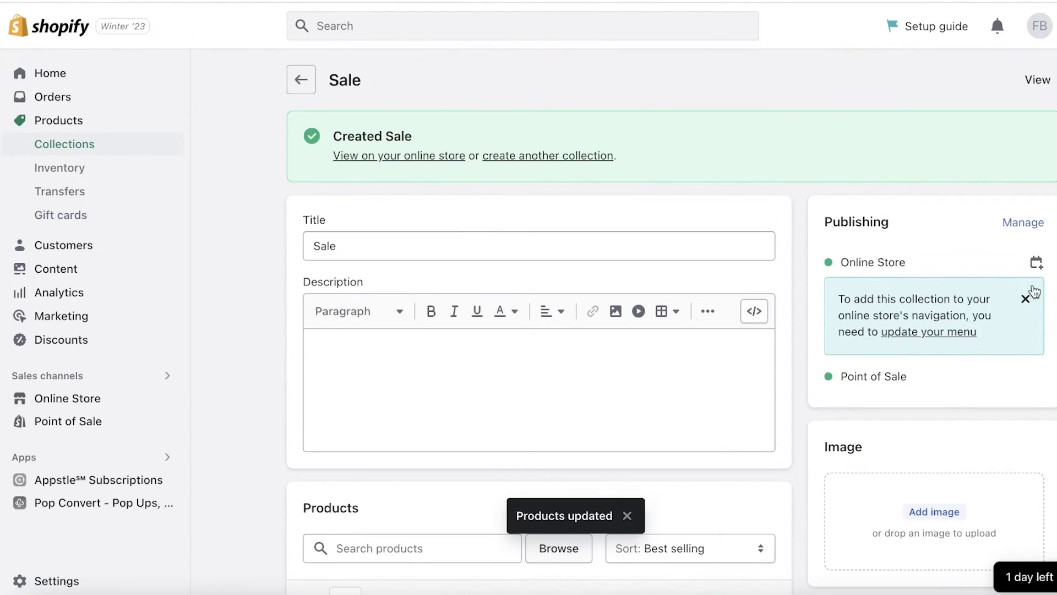
{"action": "scroll", "coordinate": [256, 270], "scroll_direction": "down", "scroll_amount": 5}
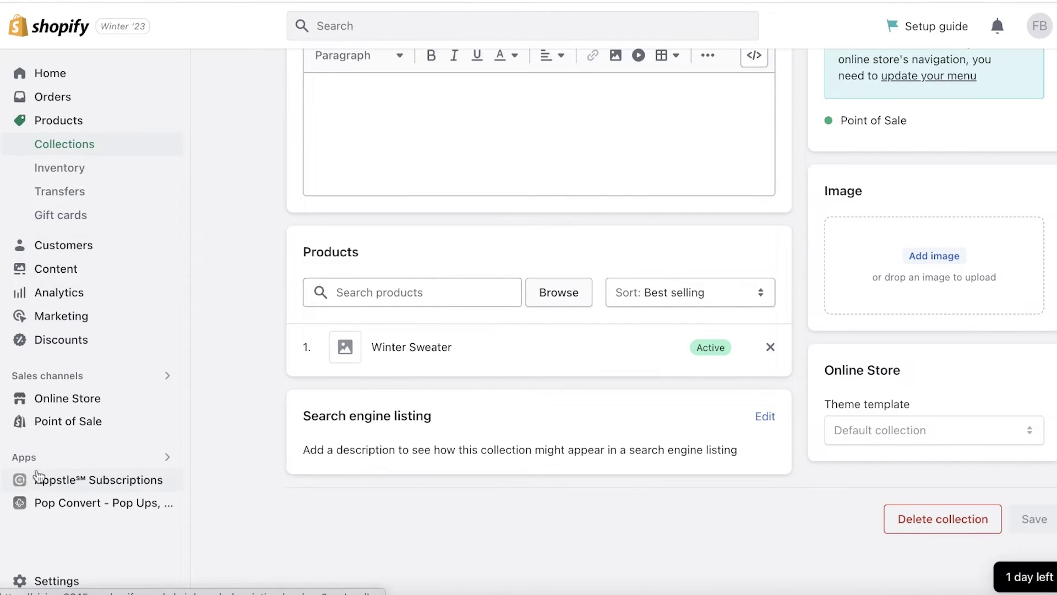
- Reopen the Dawn theme for customization and create a collection template named "Sale Page" based on Default collection
{"action": "left_click", "coordinate": [75, 404]}
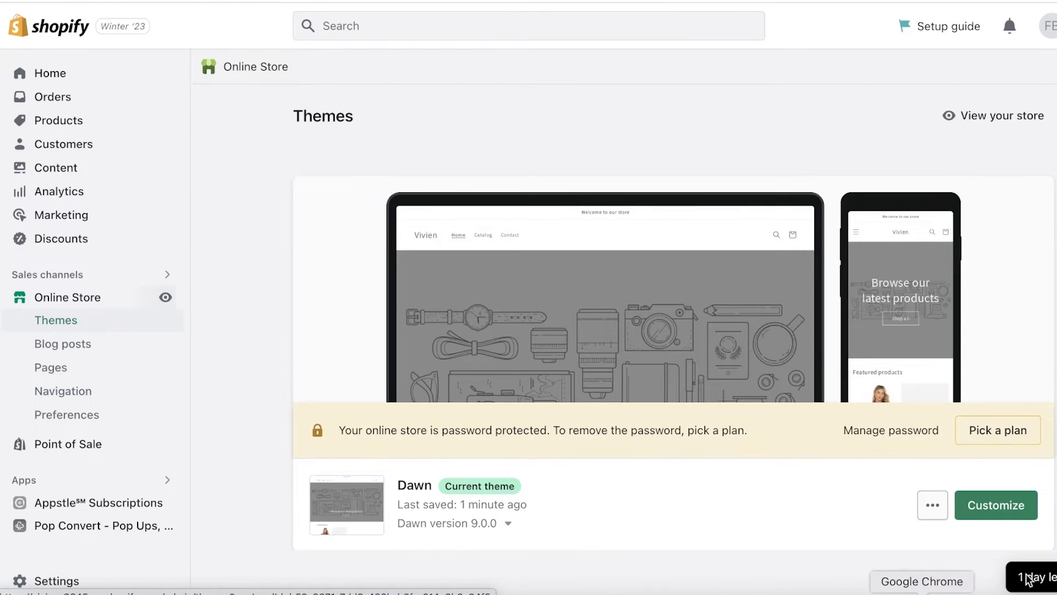
{"action": "left_click", "coordinate": [998, 505]}
{"action": "left_click", "coordinate": [537, 26]}
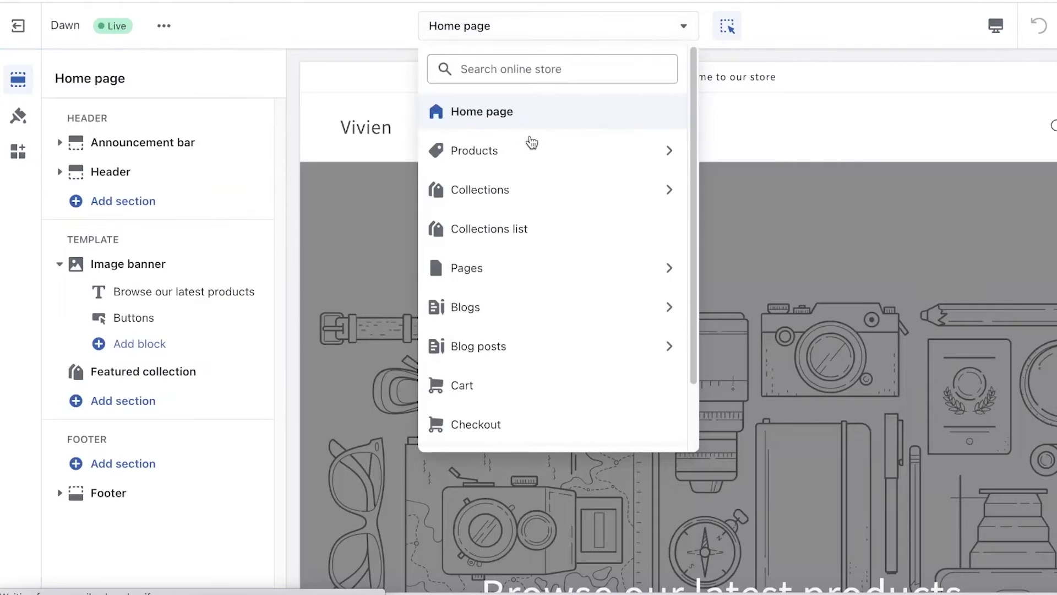
{"action": "left_click", "coordinate": [507, 187]}
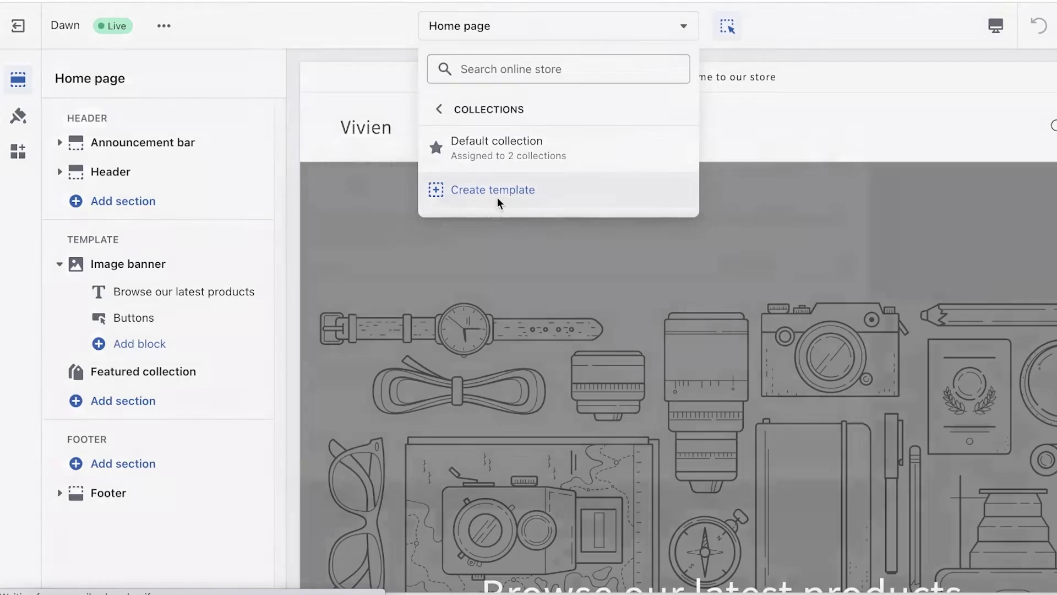
{"action": "left_click", "coordinate": [503, 193]}
{"action": "left_click", "coordinate": [470, 292]}
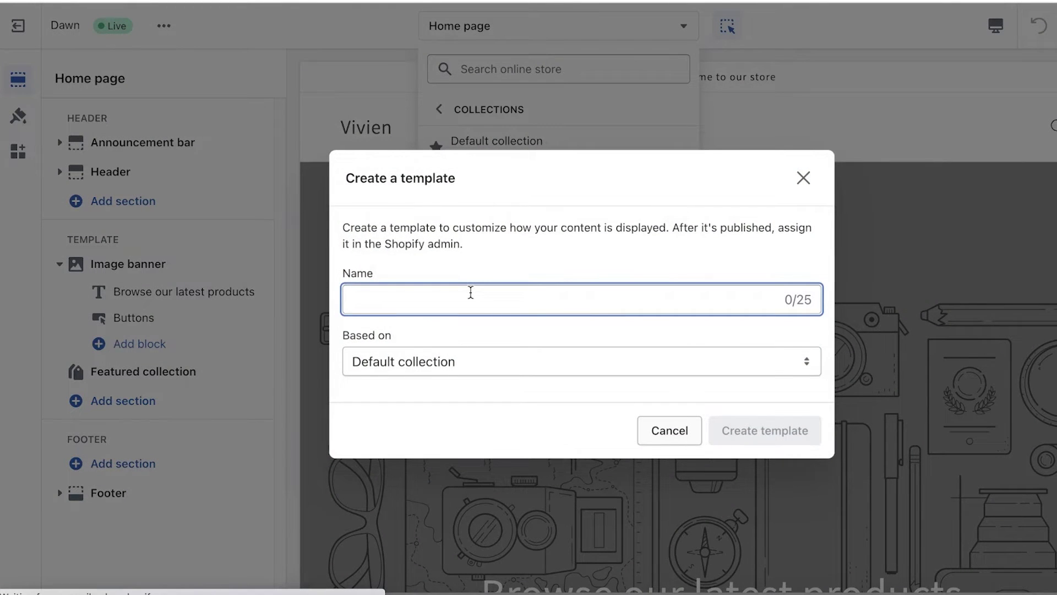
{"action": "type", "text": "Sale Page"}
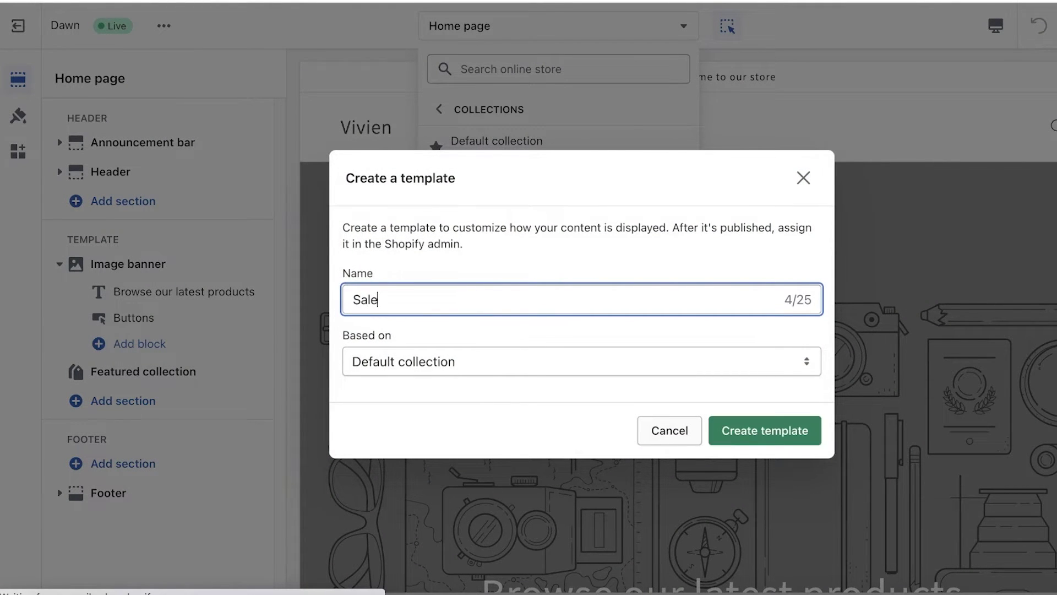
{"action": "left_click", "coordinate": [379, 363]}
{"action": "left_click", "coordinate": [382, 365]}
{"action": "left_click", "coordinate": [715, 436]}
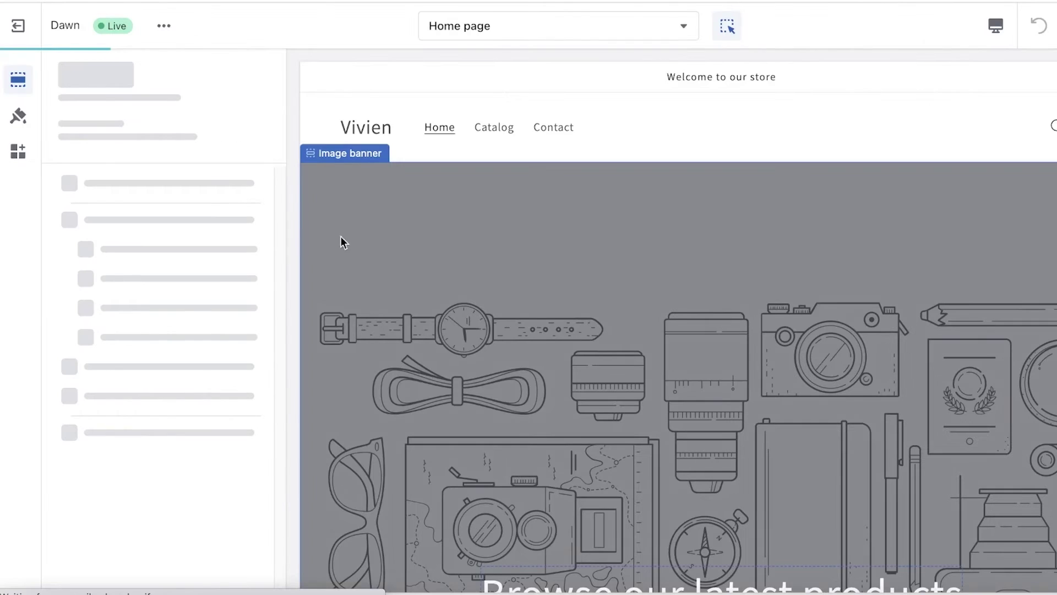
- Look through the sale-page template's preview and its inherited banner, product grid and footer sections
{"action": "scroll", "coordinate": [508, 203], "scroll_direction": "down", "scroll_amount": 15}
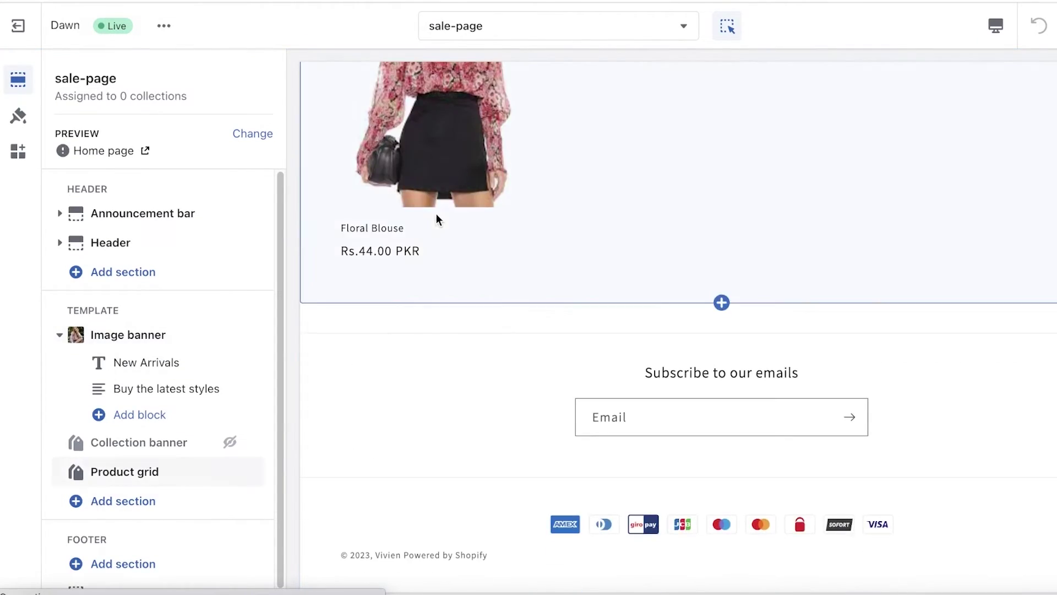
{"action": "scroll", "coordinate": [436, 212], "scroll_direction": "up", "scroll_amount": 15}
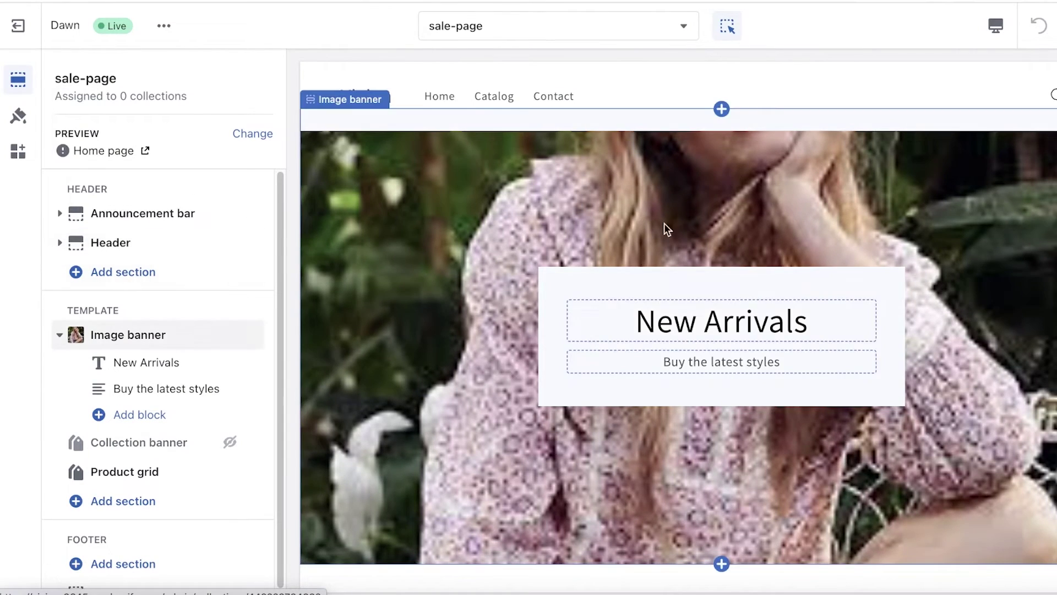
{"action": "scroll", "coordinate": [656, 237], "scroll_direction": "down", "scroll_amount": 4}
{"action": "scroll", "coordinate": [552, 225], "scroll_direction": "up", "scroll_amount": 5}
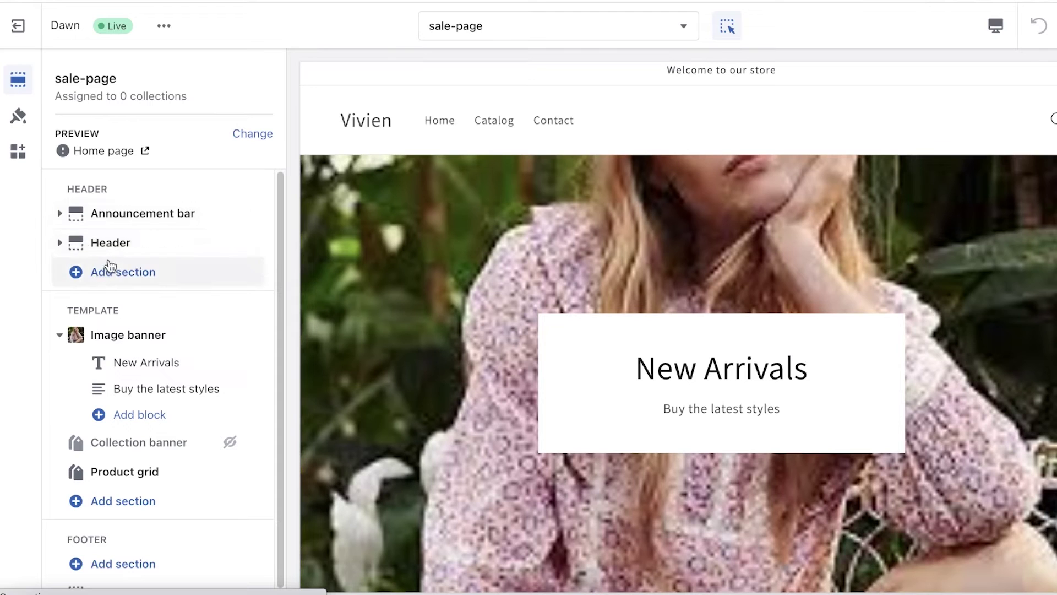
{"action": "scroll", "coordinate": [120, 278], "scroll_direction": "down", "scroll_amount": 1}
{"action": "scroll", "coordinate": [481, 259], "scroll_direction": "down", "scroll_amount": 2}
- Switch from the sale-page template to the home page, open the new-arrivals product template, and check its sections
{"action": "left_click", "coordinate": [471, 31]}
{"action": "left_click", "coordinate": [468, 111]}
{"action": "left_click", "coordinate": [495, 31]}
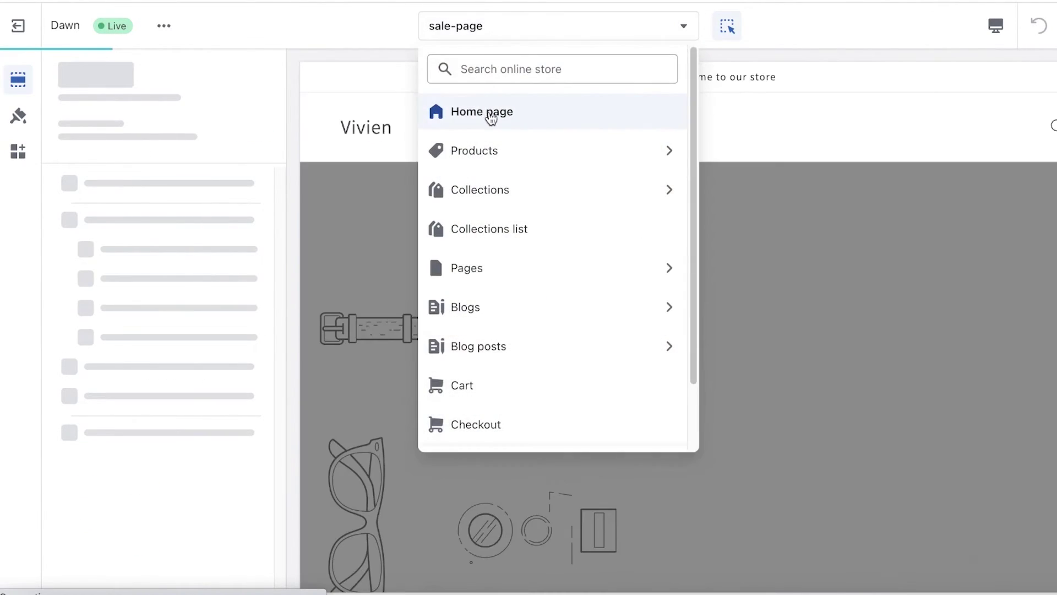
{"action": "left_click", "coordinate": [475, 150]}
{"action": "left_click", "coordinate": [465, 199]}
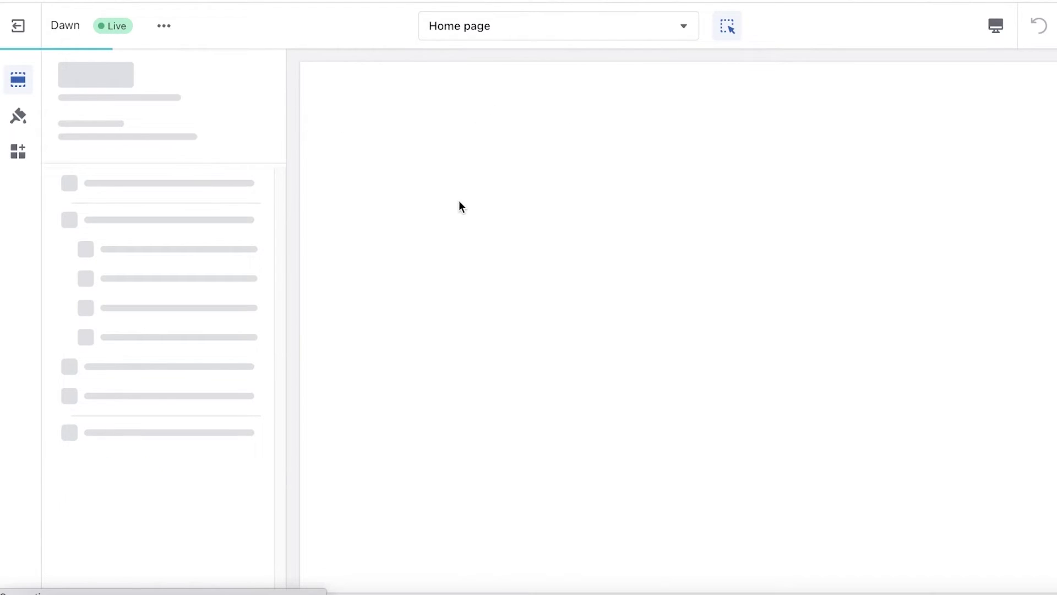
{"action": "scroll", "coordinate": [333, 332], "scroll_direction": "down", "scroll_amount": 6}
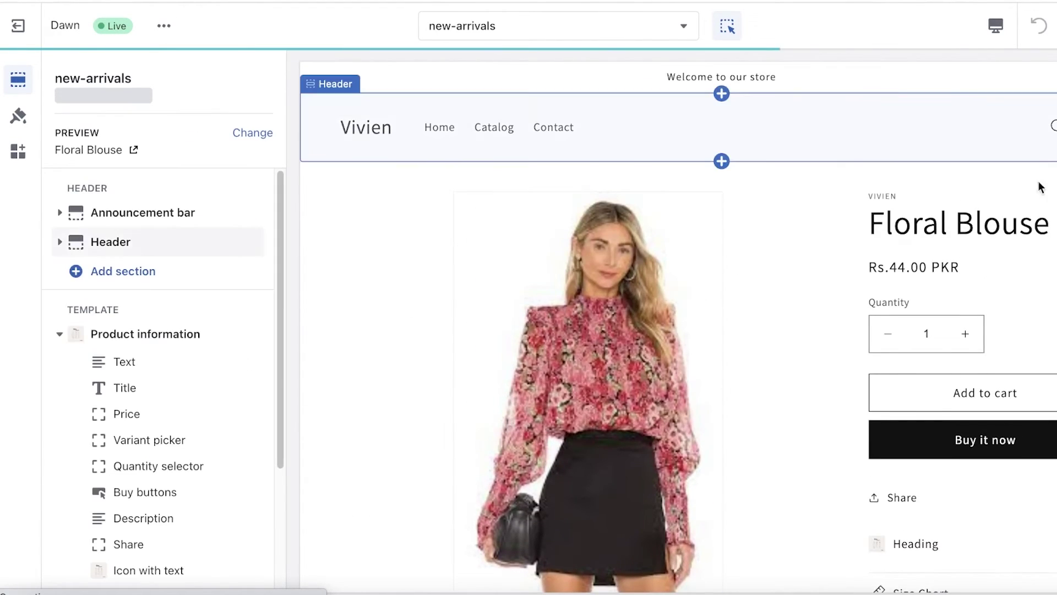
{"action": "scroll", "coordinate": [772, 249], "scroll_direction": "down", "scroll_amount": 3}
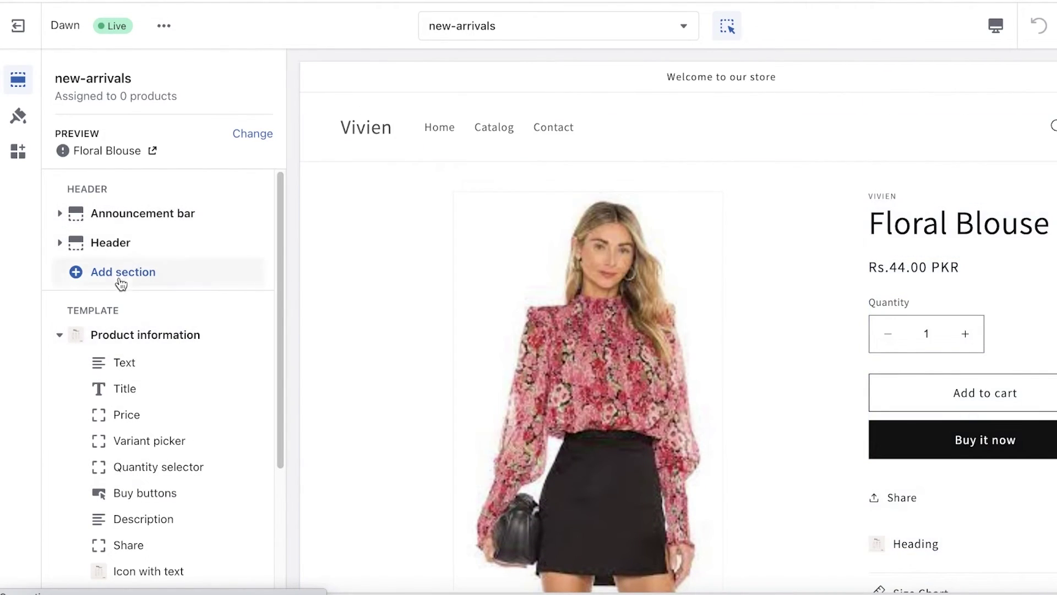
- Add a Collapsible row block to the product information section of the new-arrivals template
{"action": "scroll", "coordinate": [118, 279], "scroll_direction": "down", "scroll_amount": 4}
{"action": "scroll", "coordinate": [64, 456], "scroll_direction": "up", "scroll_amount": 4}
{"action": "scroll", "coordinate": [104, 463], "scroll_direction": "down", "scroll_amount": 4}
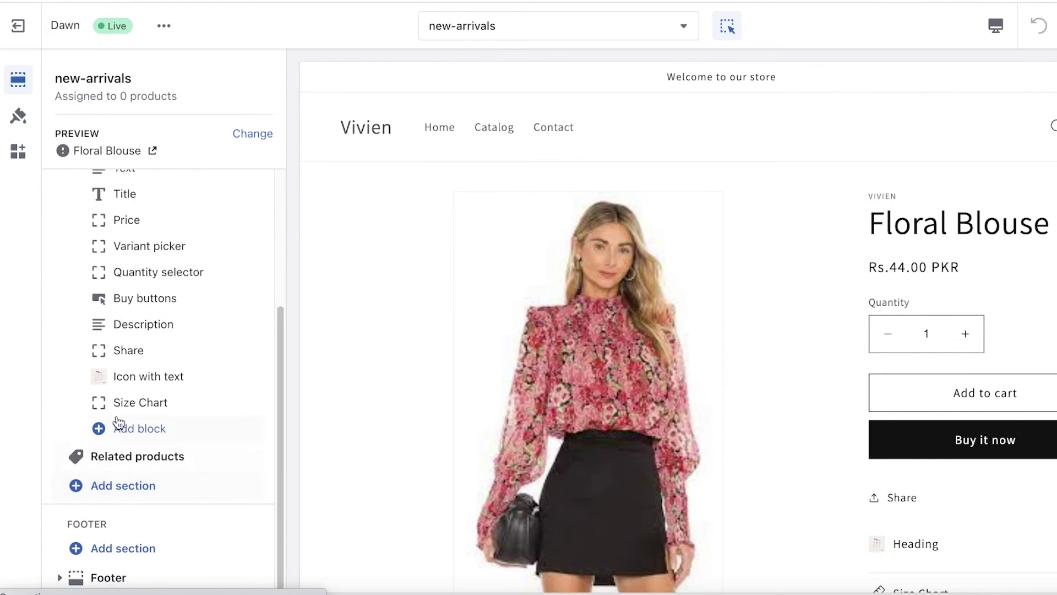
{"action": "left_click", "coordinate": [117, 428]}
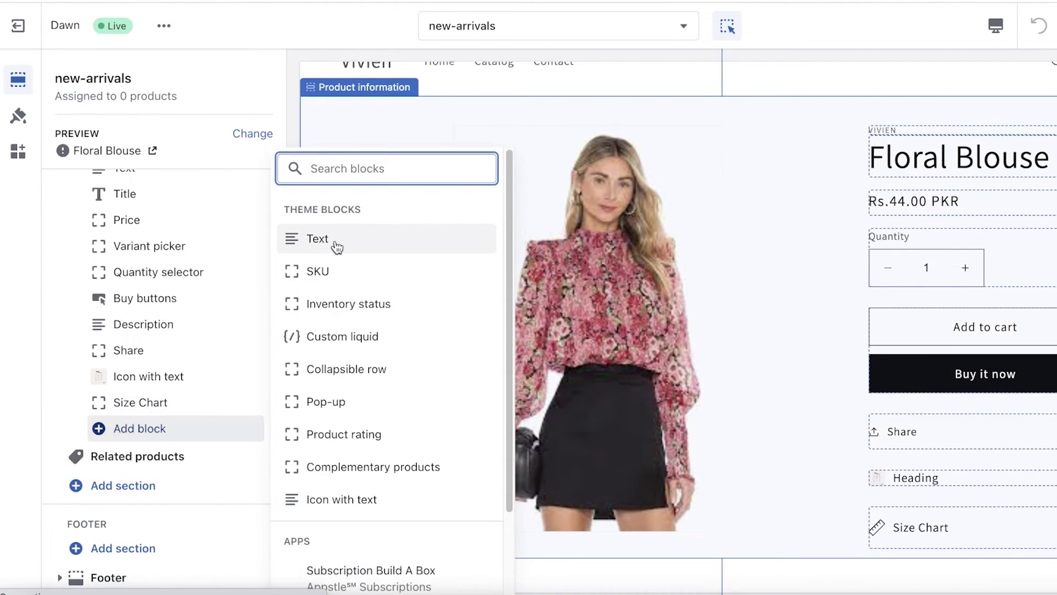
{"action": "left_click", "coordinate": [308, 380]}
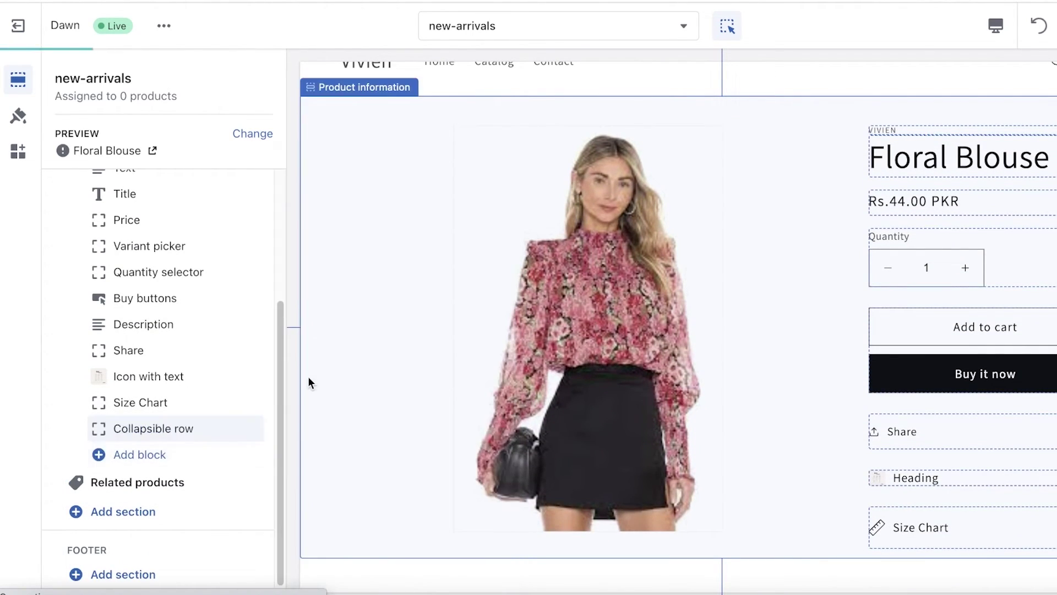
- Open the Collapsible row block's settings and check the dynamic sources available for its row content
{"action": "mouse_move", "coordinate": [223, 432]}
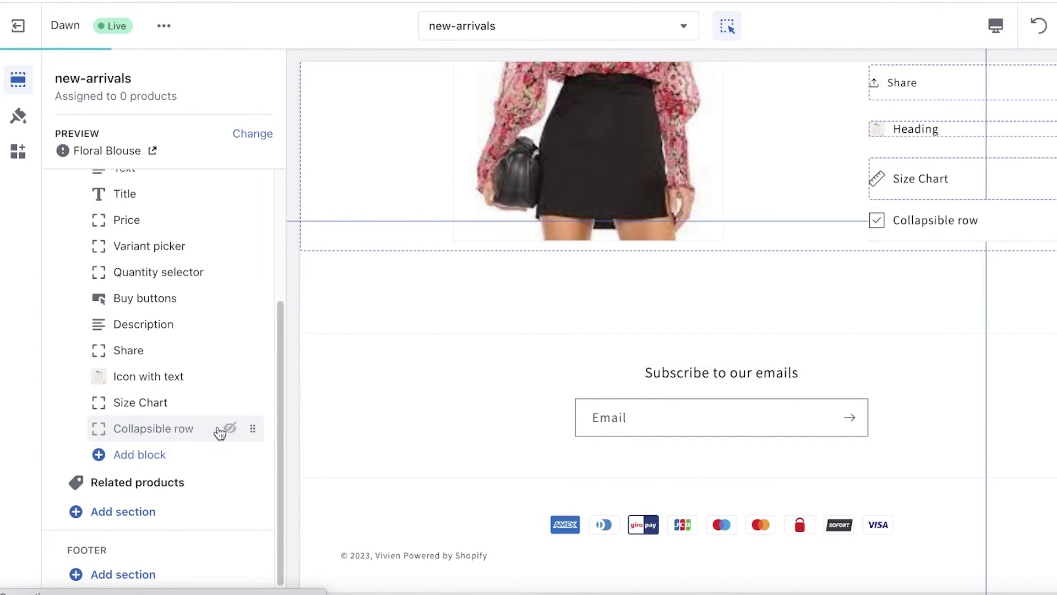
{"action": "left_click", "coordinate": [189, 429]}
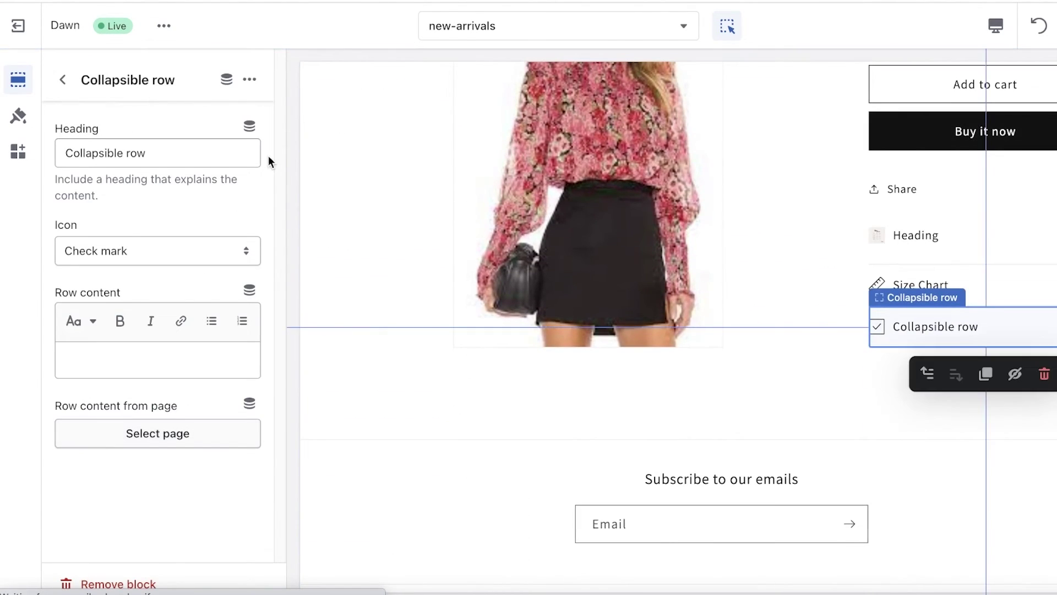
{"action": "left_click", "coordinate": [249, 292]}
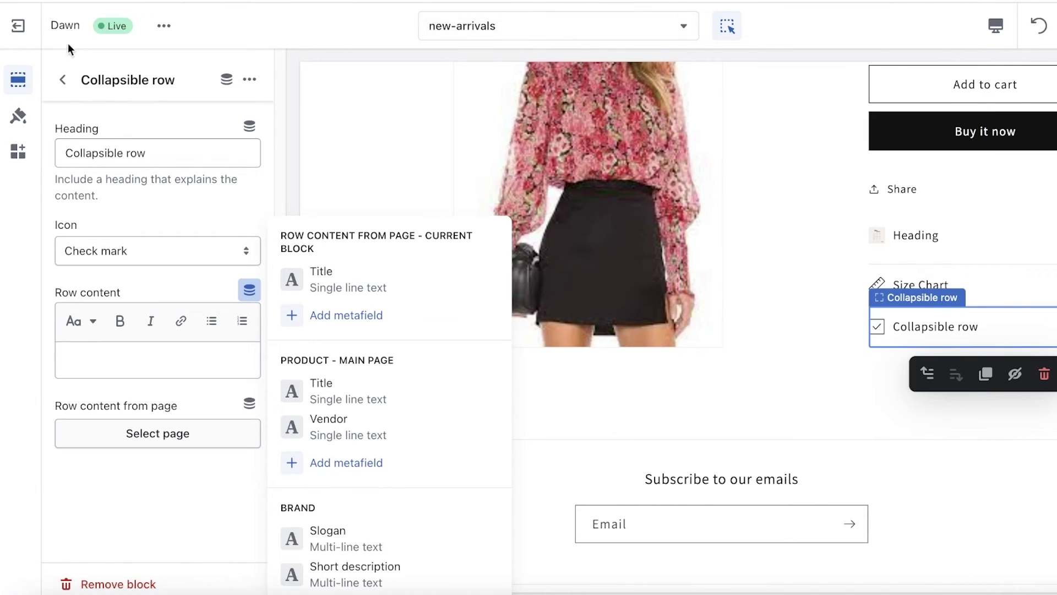
- Leave the theme editor, check the product metafield definitions in the store's custom data settings, and return to the themes page
{"action": "left_click", "coordinate": [18, 25]}
{"action": "left_click", "coordinate": [25, 577]}
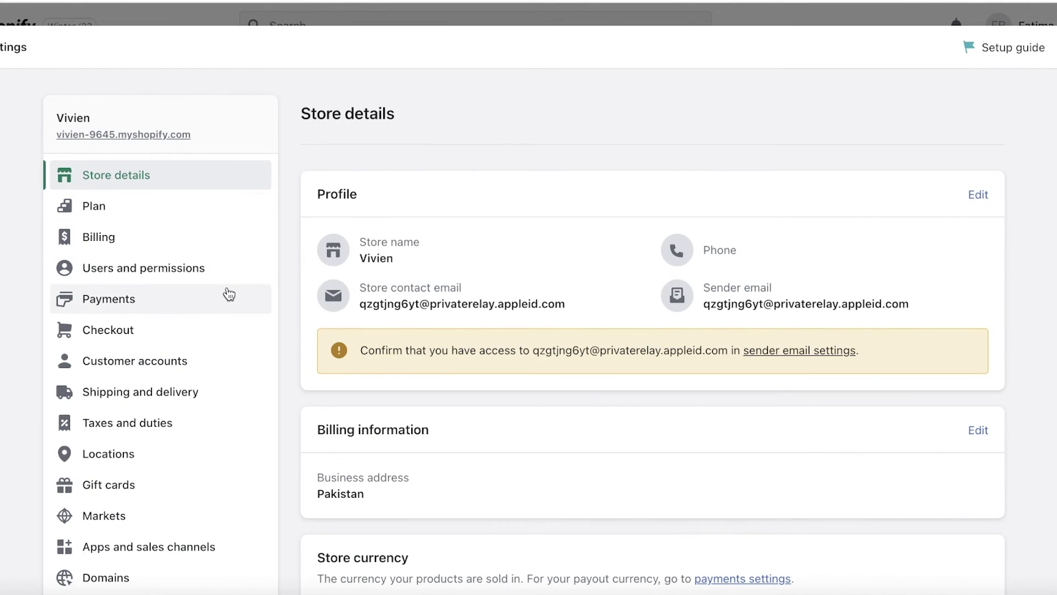
{"action": "scroll", "coordinate": [150, 350], "scroll_direction": "down", "scroll_amount": 5}
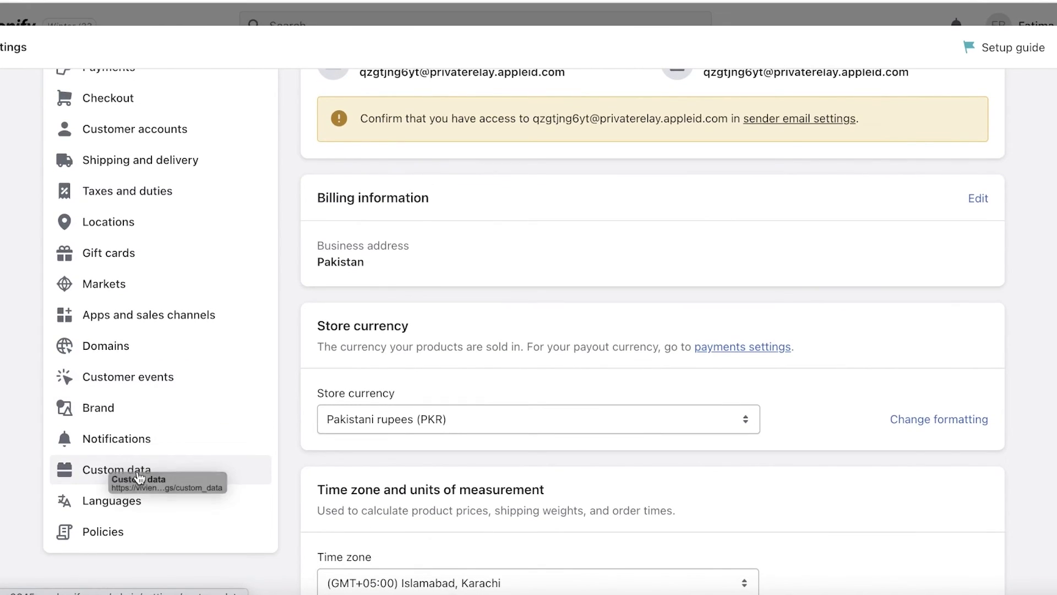
{"action": "left_click", "coordinate": [139, 477]}
{"action": "scroll", "coordinate": [489, 189], "scroll_direction": "down", "scroll_amount": 2}
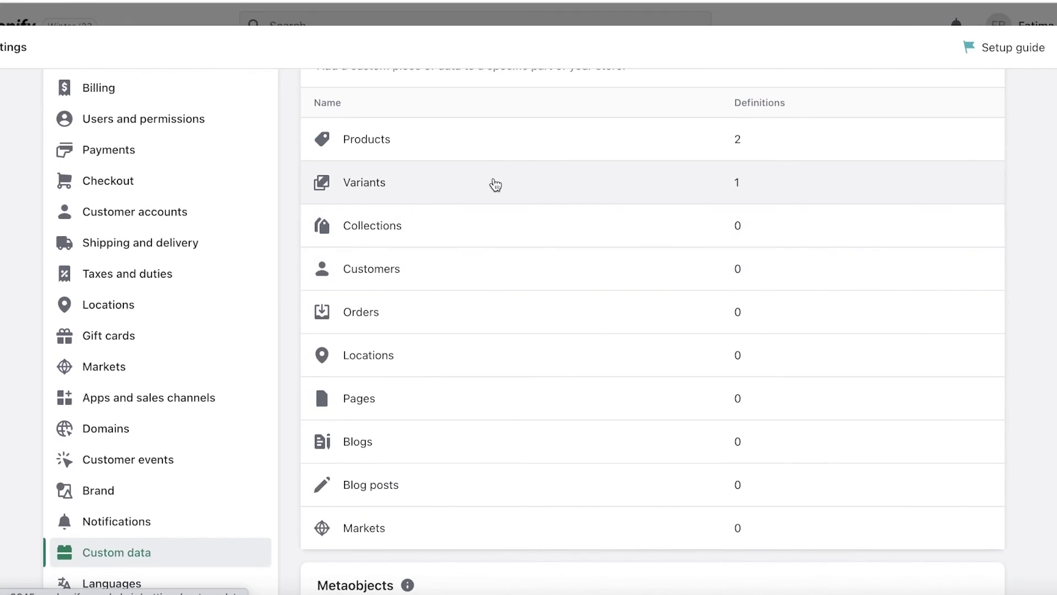
{"action": "left_click", "coordinate": [489, 190]}
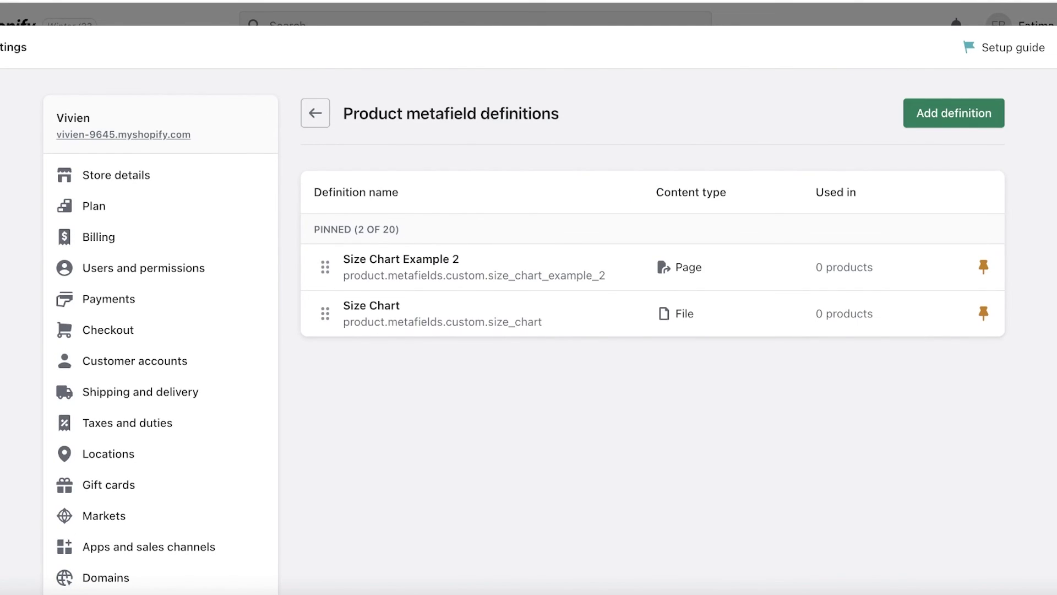
{"action": "key", "text": "Escape"}
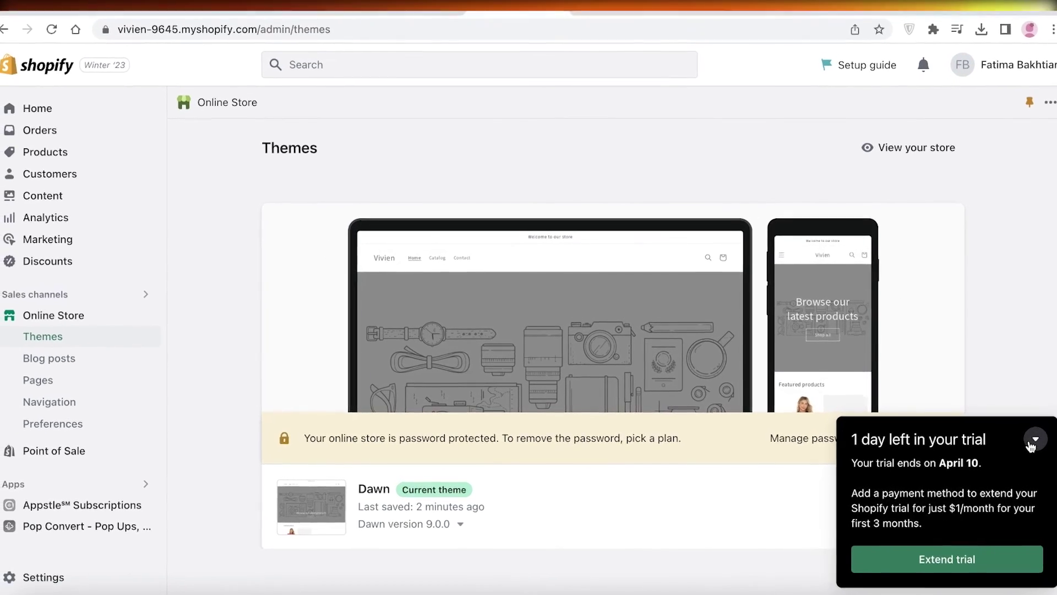
{"action": "left_click", "coordinate": [1031, 442]}
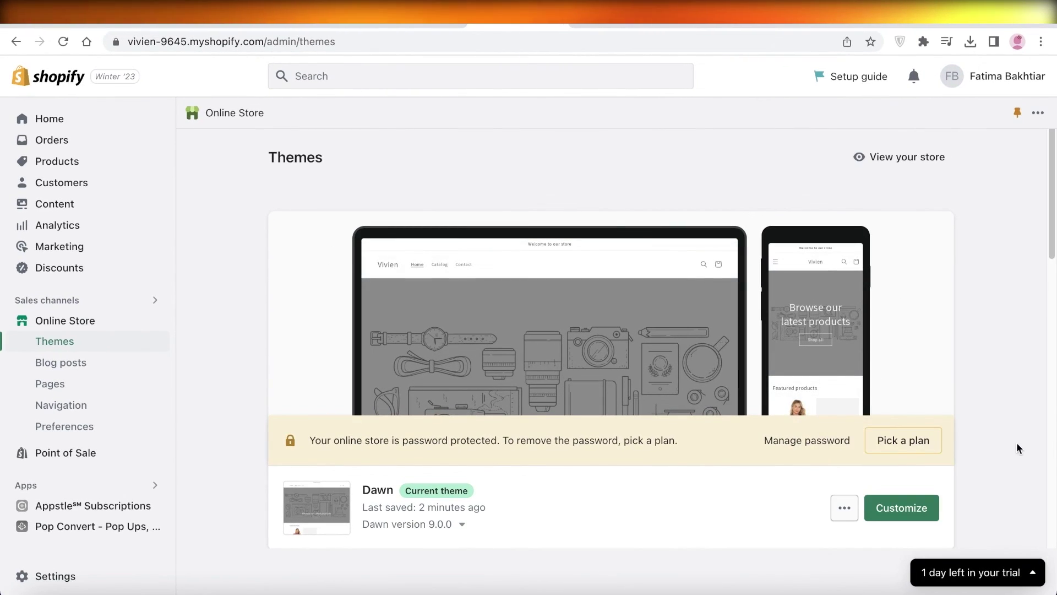